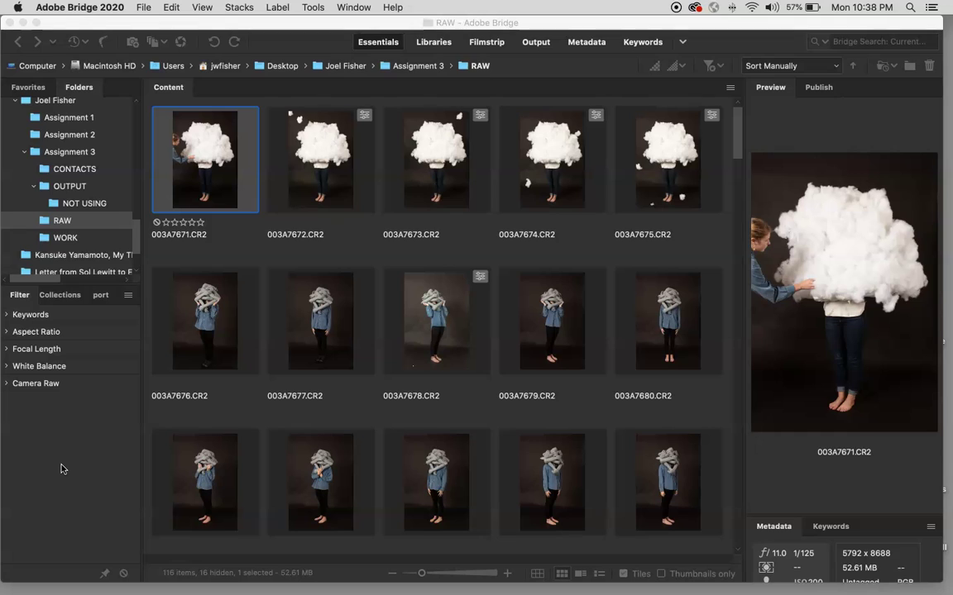
Step: Open 003A7671.CR2 from the RAW folder in Camera Raw and fit its window to the screen
left_click(183, 168)
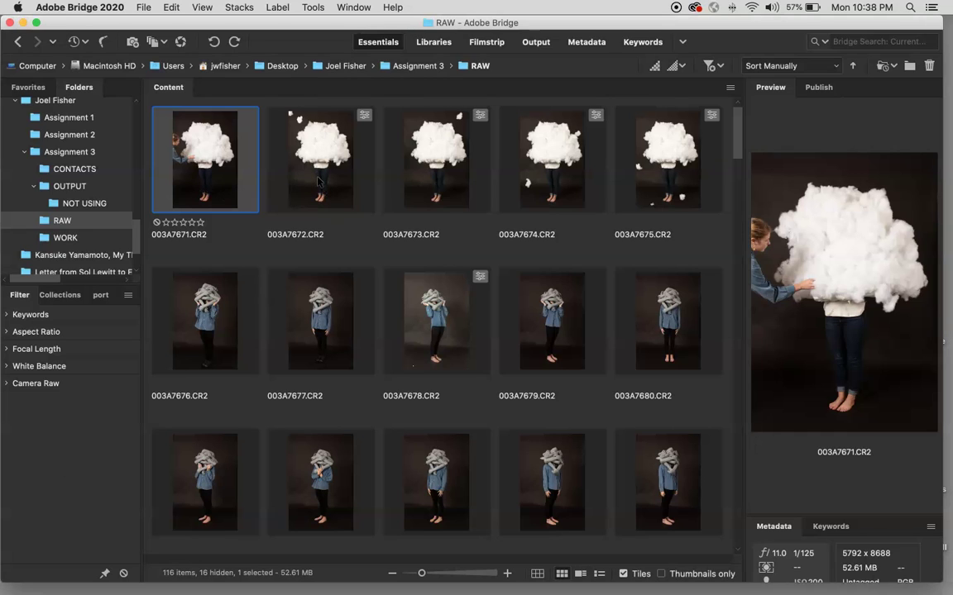
scroll(346, 206, "down", 10)
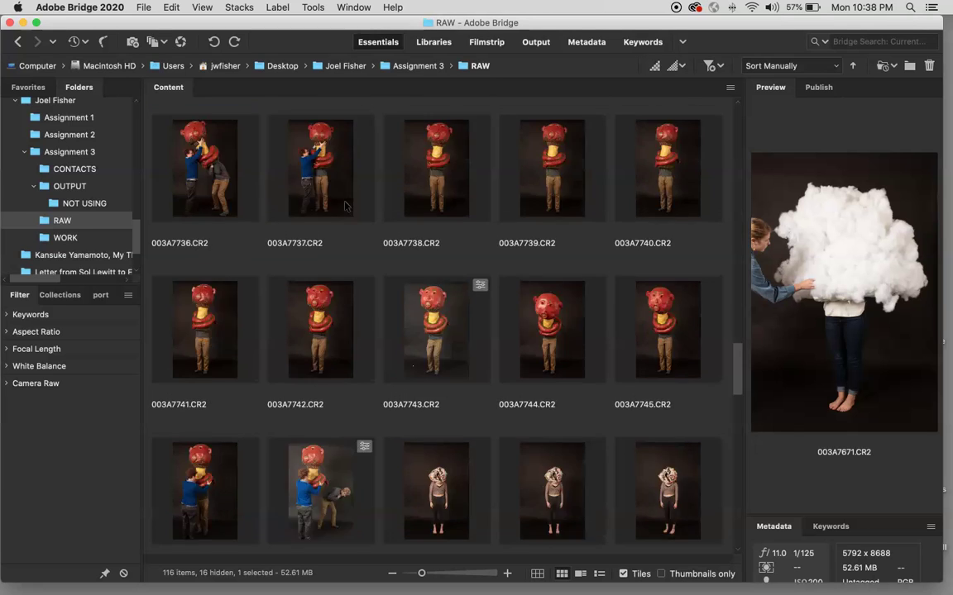
scroll(345, 206, "down", 6)
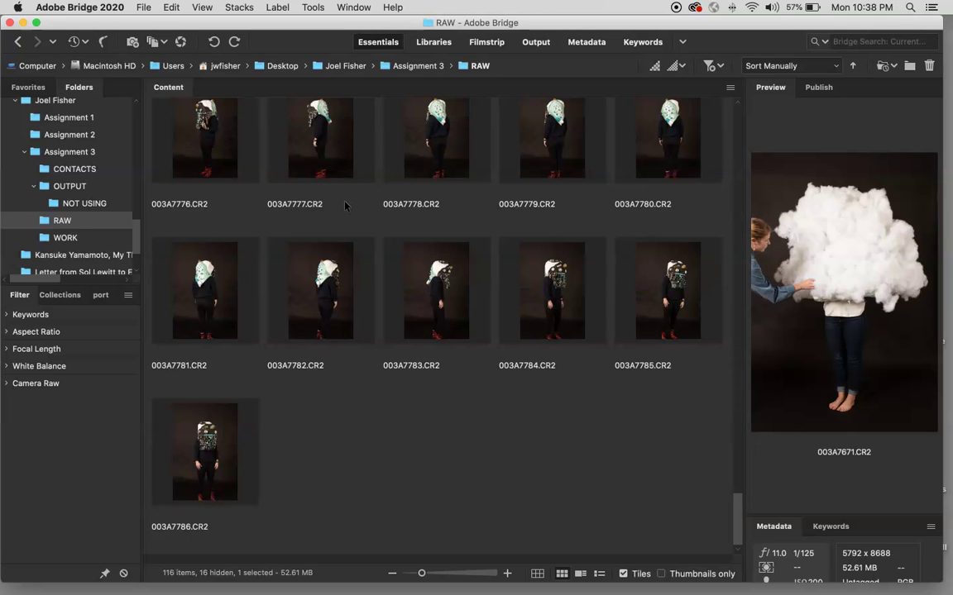
scroll(345, 206, "up", 15)
scroll(345, 206, "down", 15)
scroll(346, 206, "up", 15)
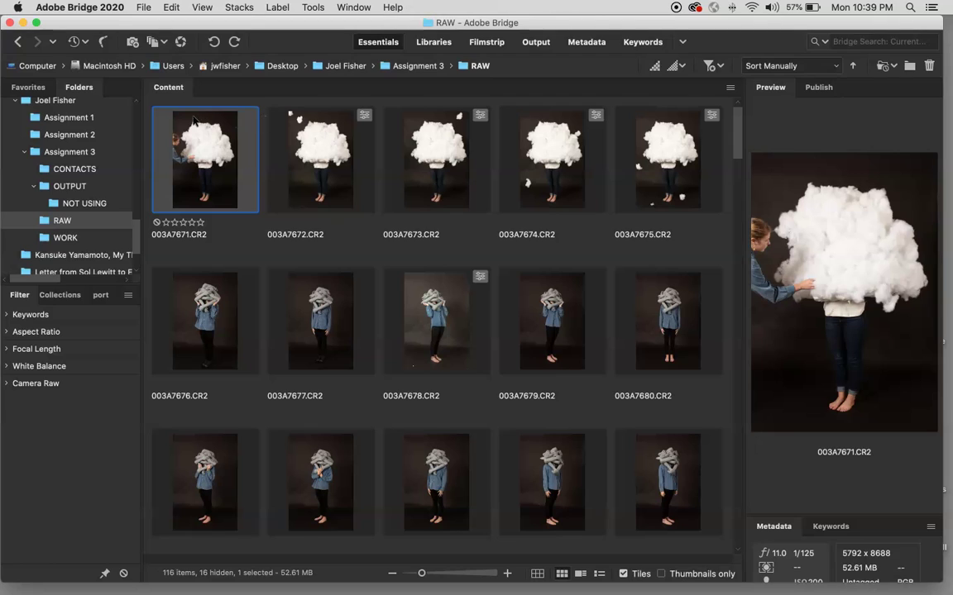
left_click(180, 43)
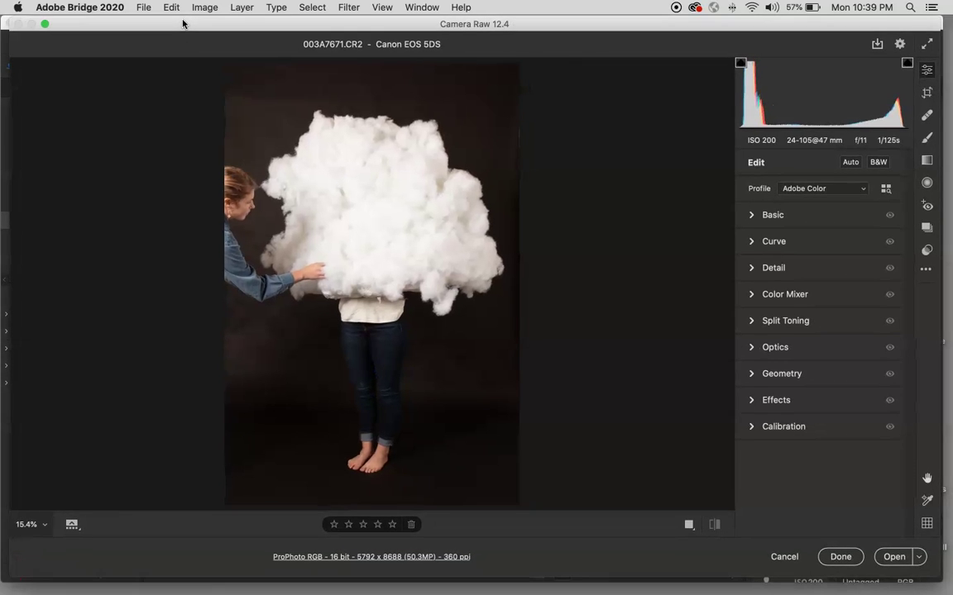
left_click_drag(185, 23, 178, 23)
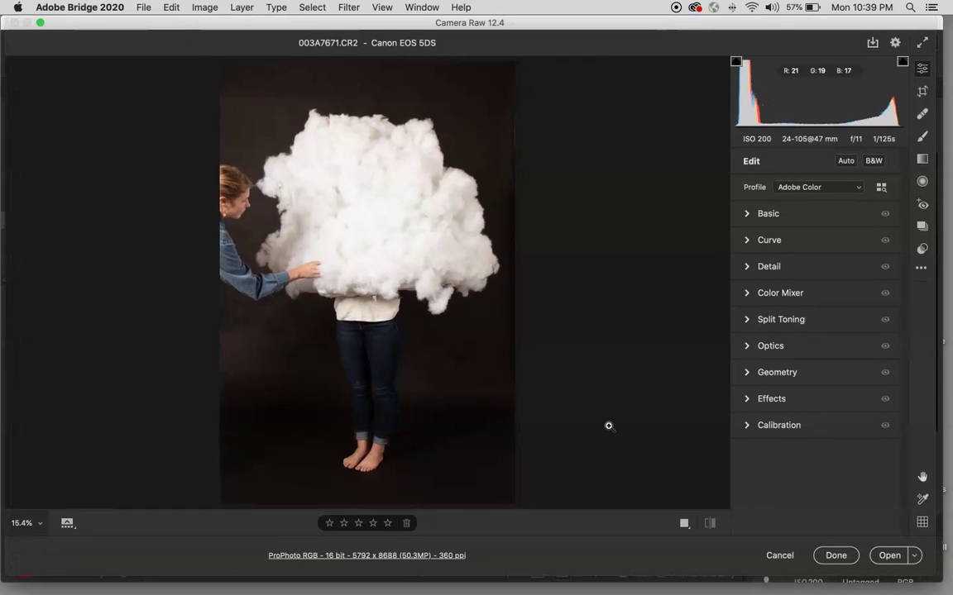
left_click_drag(937, 577, 942, 582)
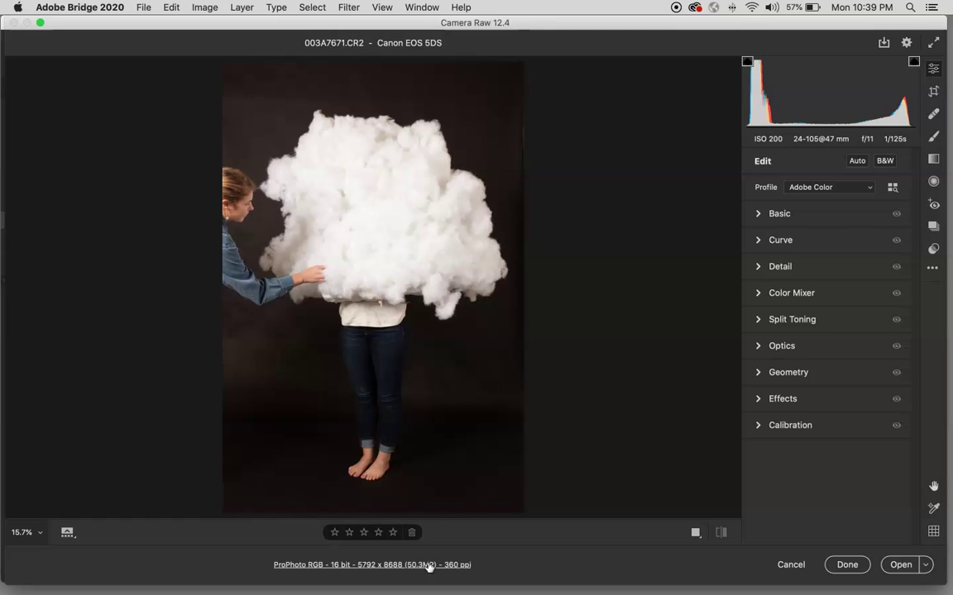
Step: Set the Camera Raw workflow color space to ProPhoto RGB with a depth of 16 Bits/Channel and accept the preferences
left_click(313, 565)
left_click_drag(149, 87, 90, 77)
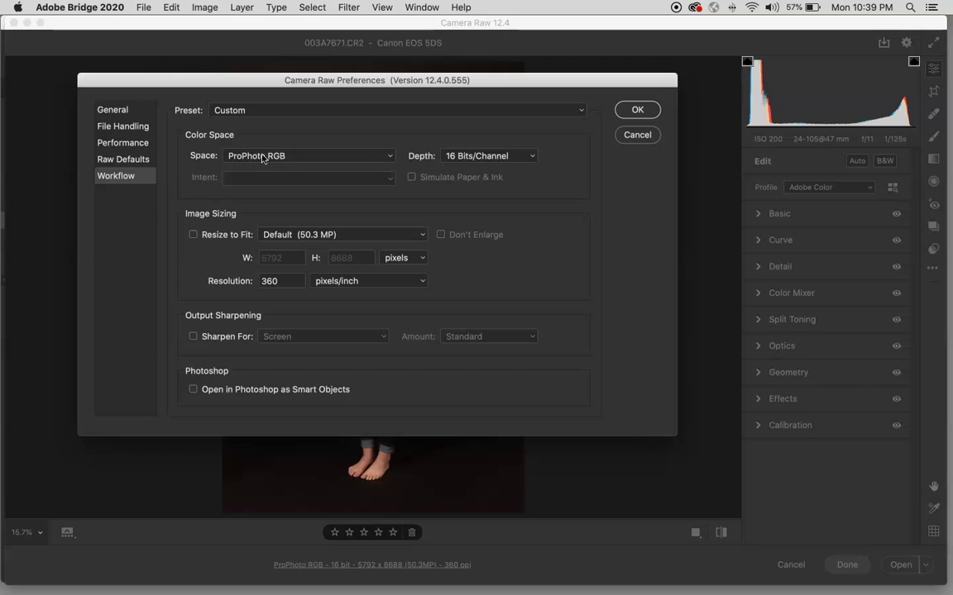
left_click(313, 157)
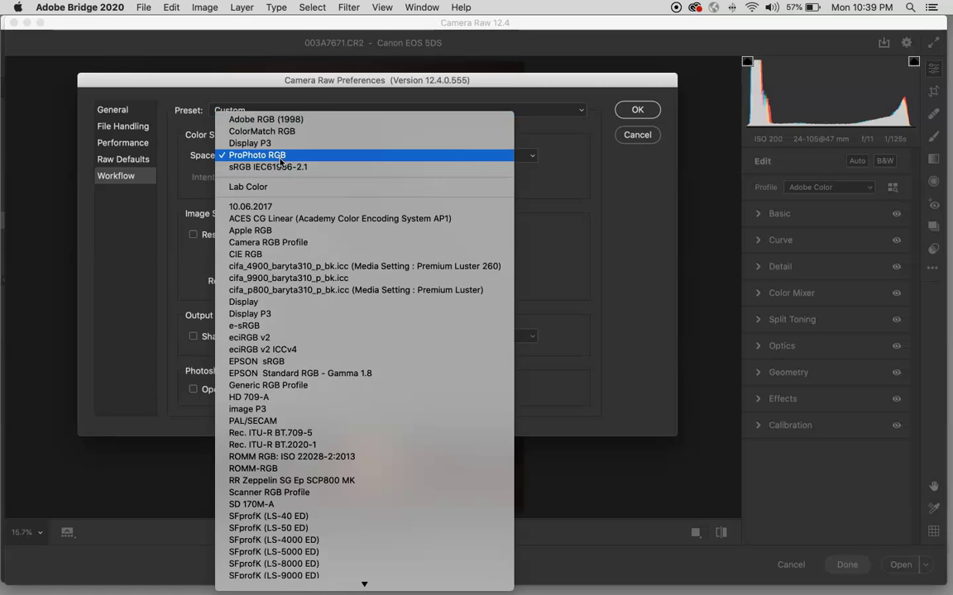
left_click(281, 161)
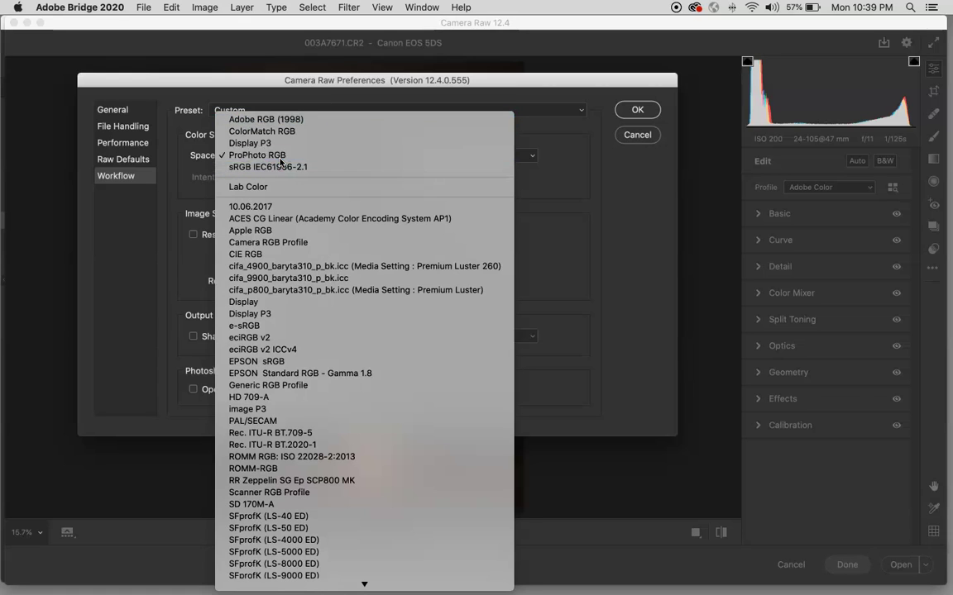
left_click(473, 162)
left_click(473, 162)
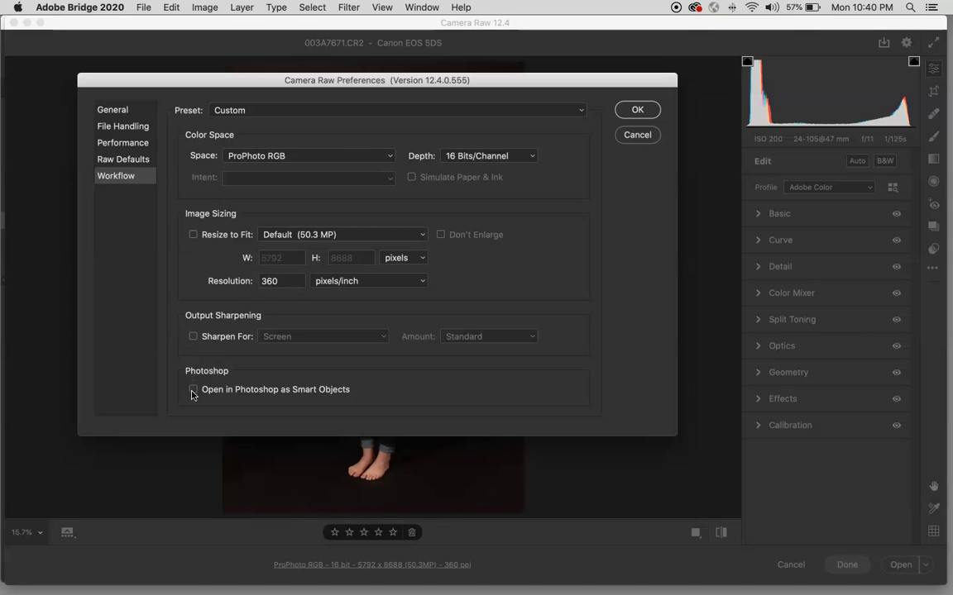
left_click(618, 113)
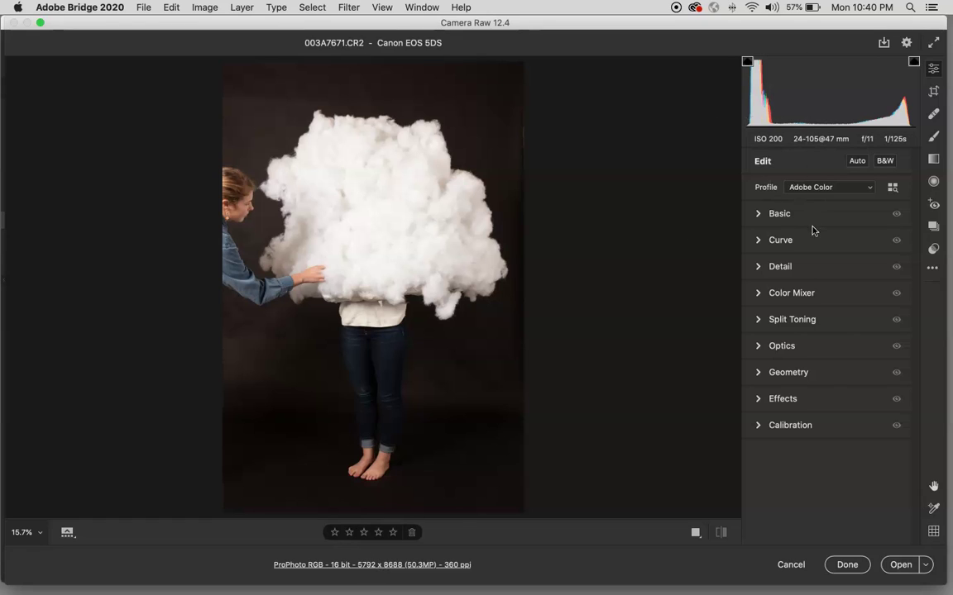
Step: Enable the lens profile corrections in the Optics settings
left_click(759, 347)
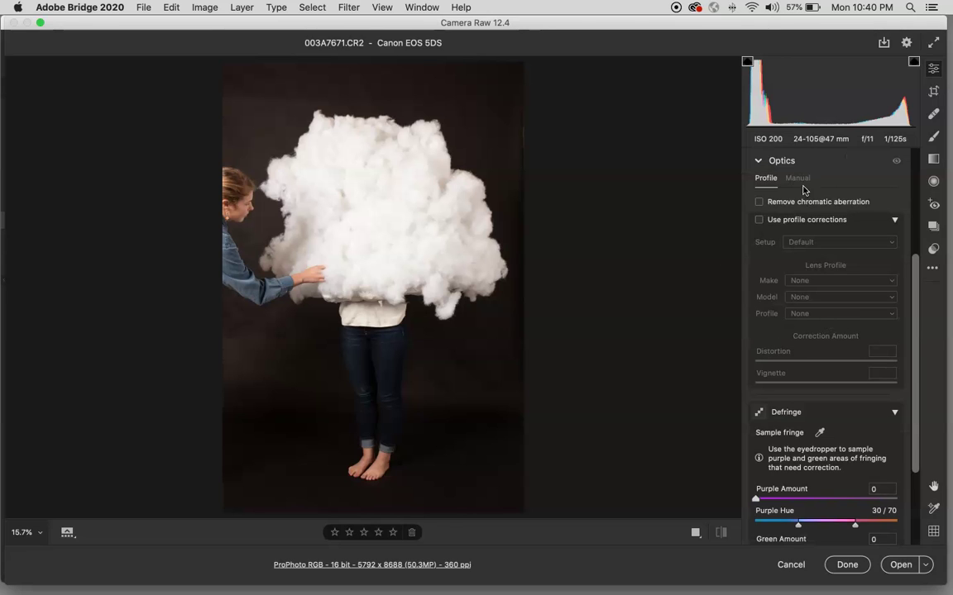
left_click(892, 220)
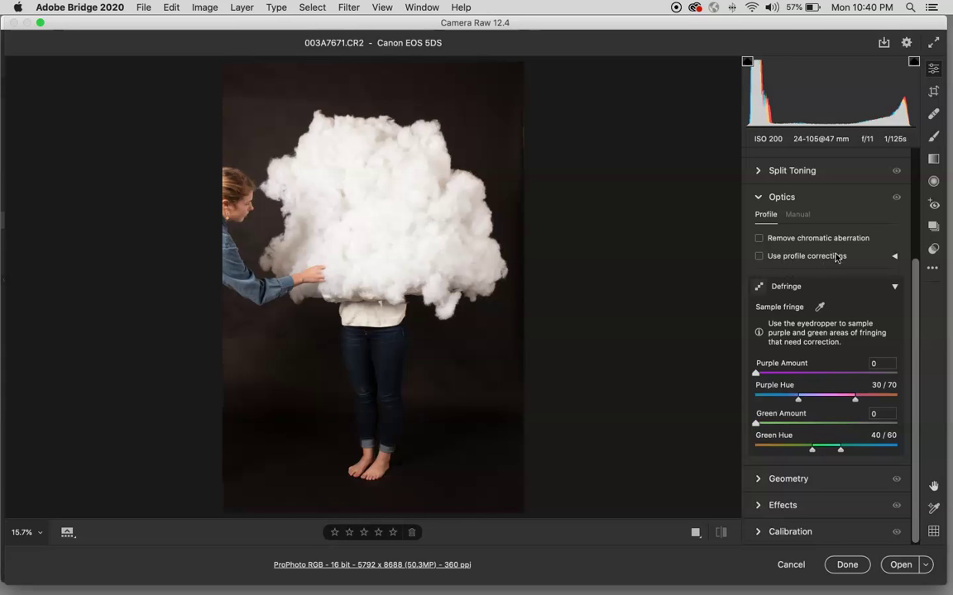
left_click(895, 260)
left_click(760, 256)
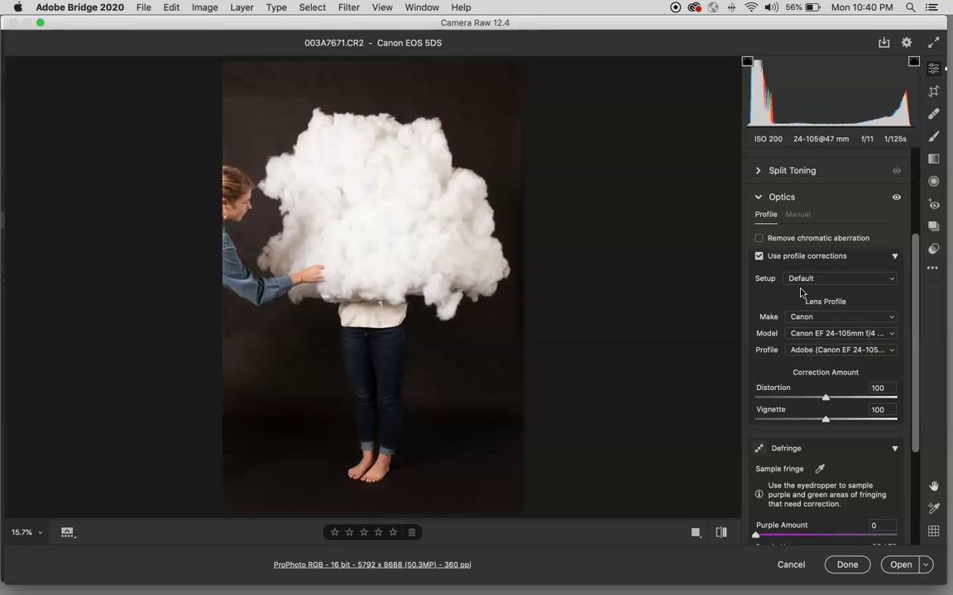
Step: Choose the Canon make, the Canon EF 24-105mm f/4 L IS USM model and its Adobe lens profile
left_click(807, 319)
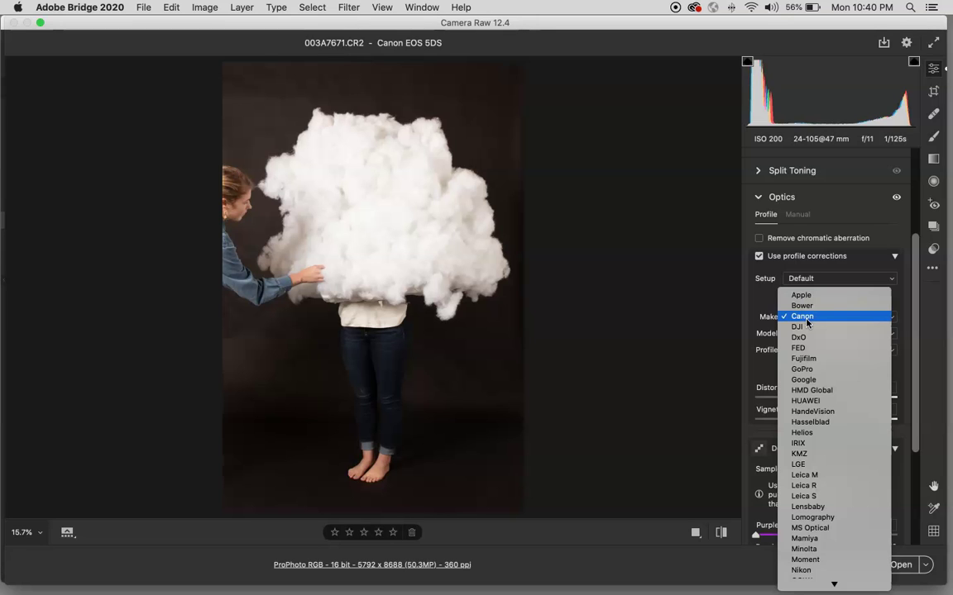
left_click(807, 322)
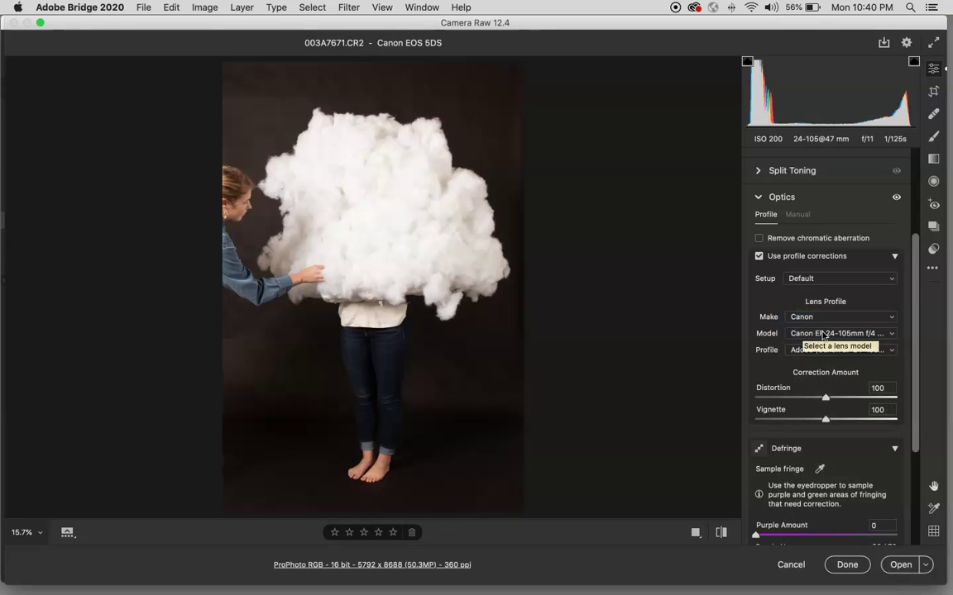
left_click(796, 334)
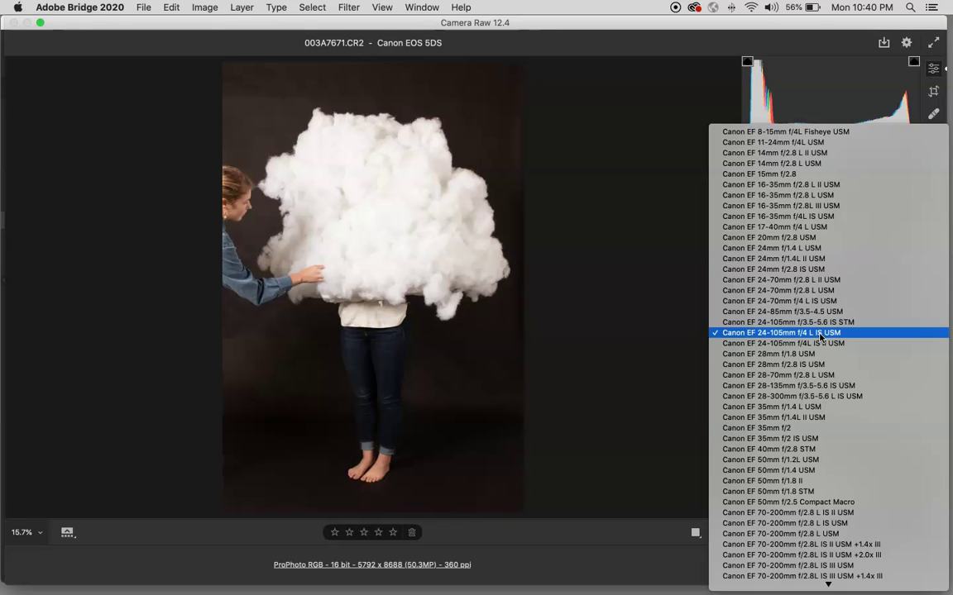
left_click(761, 334)
left_click(809, 352)
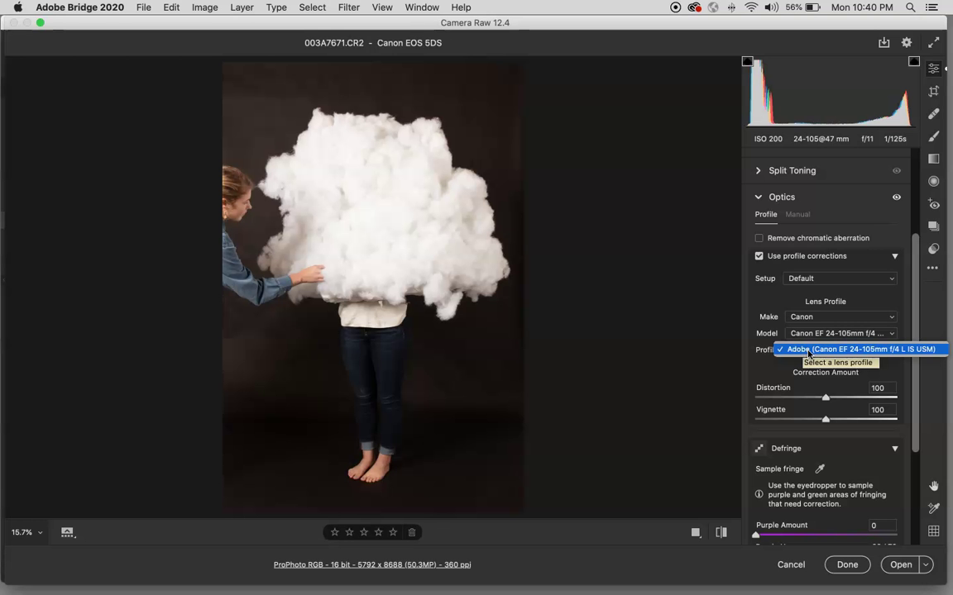
left_click(809, 351)
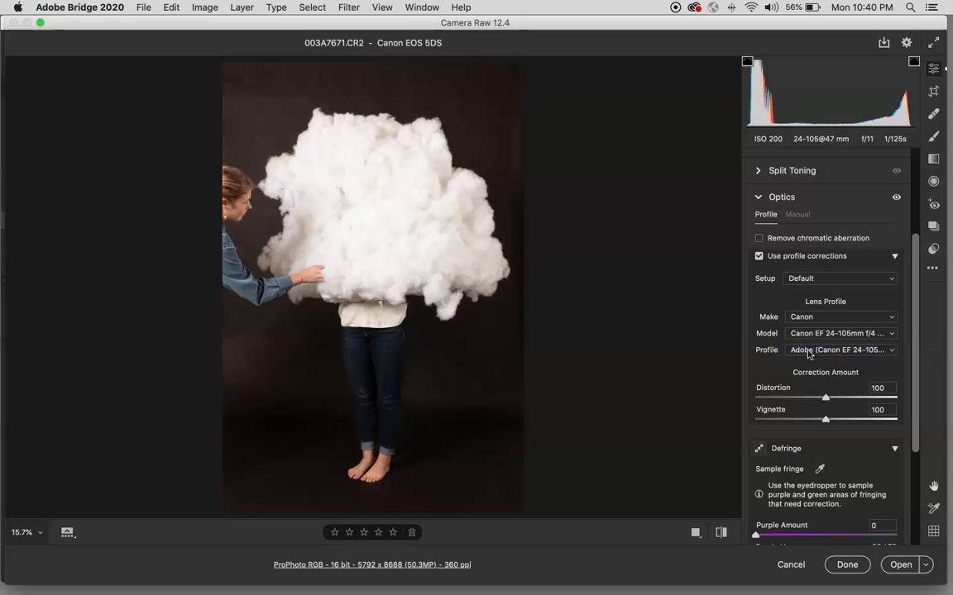
Step: Compare the photo with and without the Optics corrections, examining the distortion and vignetting
left_click(895, 199)
left_click(896, 200)
left_click(896, 199)
left_click(896, 200)
left_click(896, 200)
left_click(897, 200)
left_click(896, 199)
left_click(897, 200)
left_click(896, 199)
left_click(897, 200)
left_click(896, 200)
left_click(896, 200)
left_click(898, 200)
left_click(897, 199)
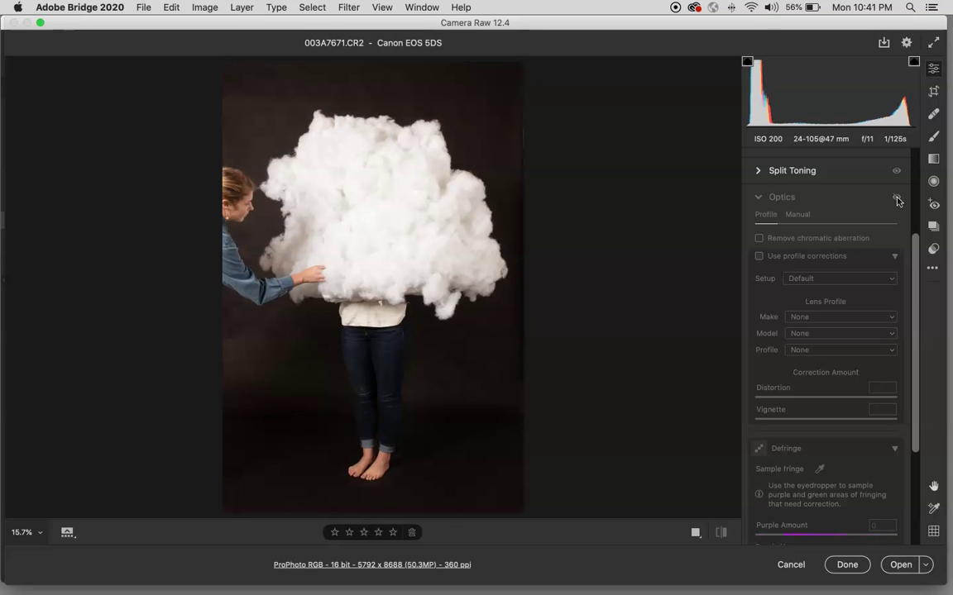
left_click(897, 200)
left_click(898, 201)
left_click(898, 200)
left_click(897, 200)
left_click(898, 200)
left_click(897, 200)
left_click(898, 201)
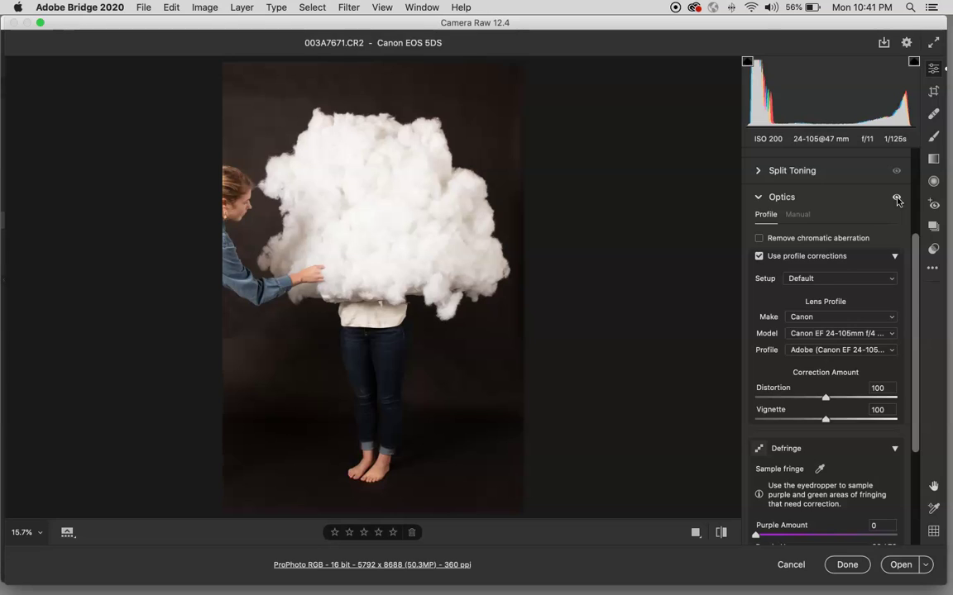
left_click(897, 200)
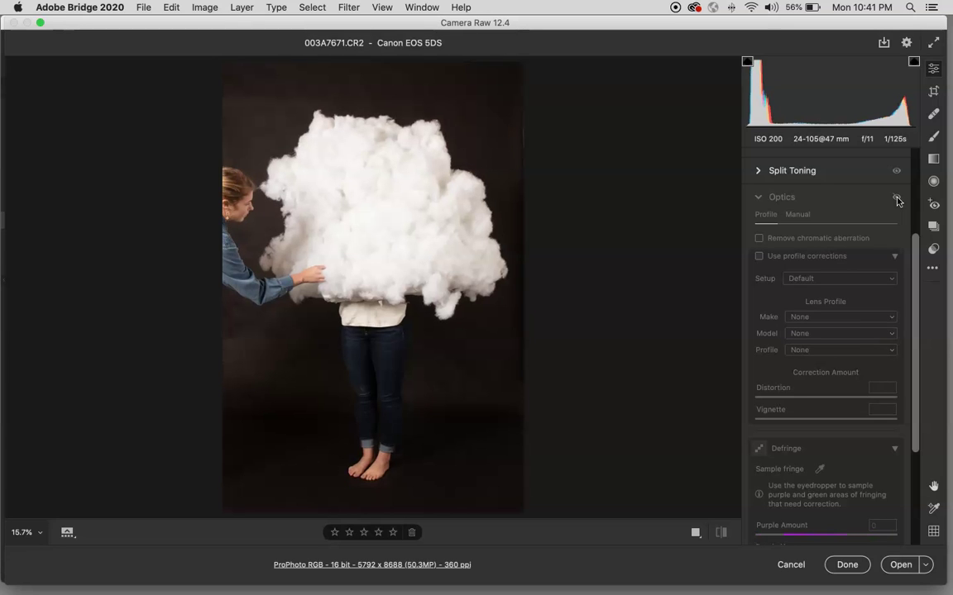
left_click(897, 200)
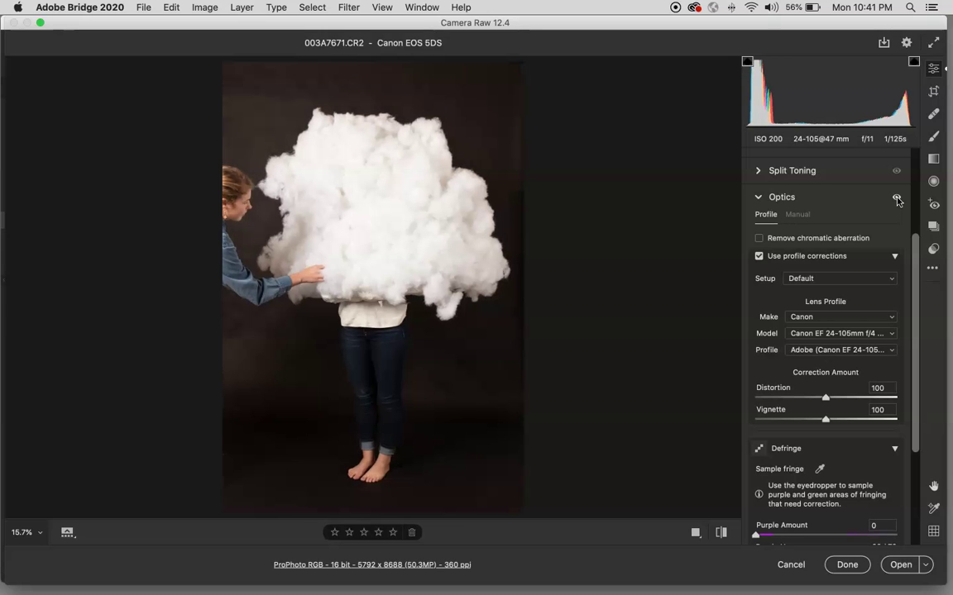
left_click(897, 200)
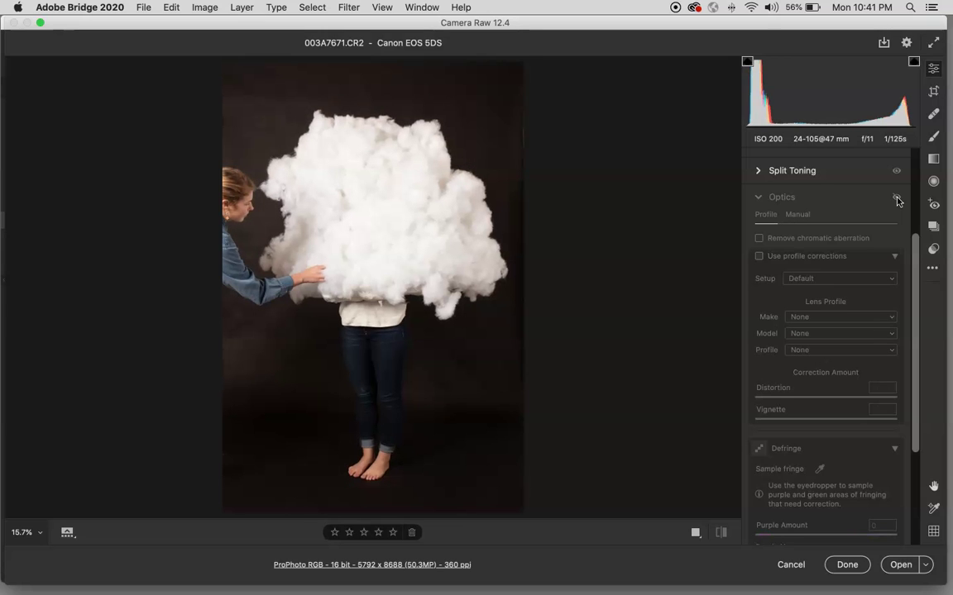
left_click(898, 200)
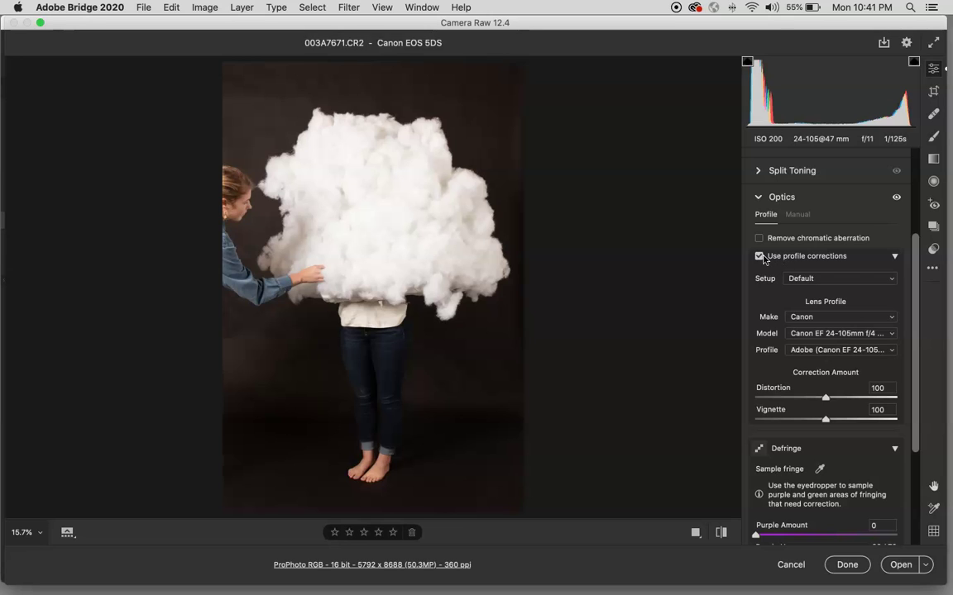
left_click(896, 199)
left_click(894, 200)
left_click(895, 200)
left_click(895, 200)
left_click(895, 198)
left_click(895, 200)
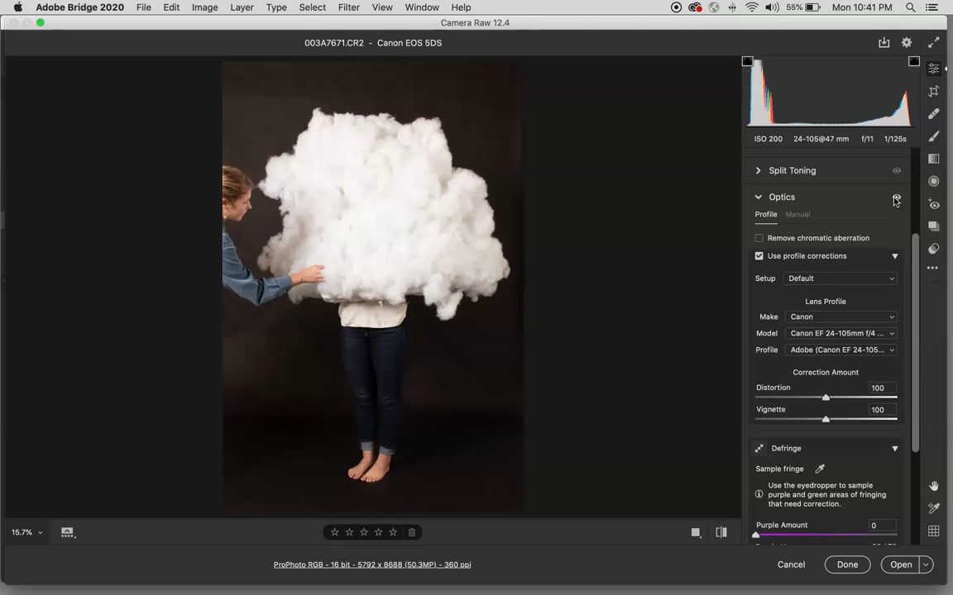
left_click(895, 200)
left_click(895, 200)
Step: Turn off the profile corrections and collapse the Optics settings
left_click(759, 257)
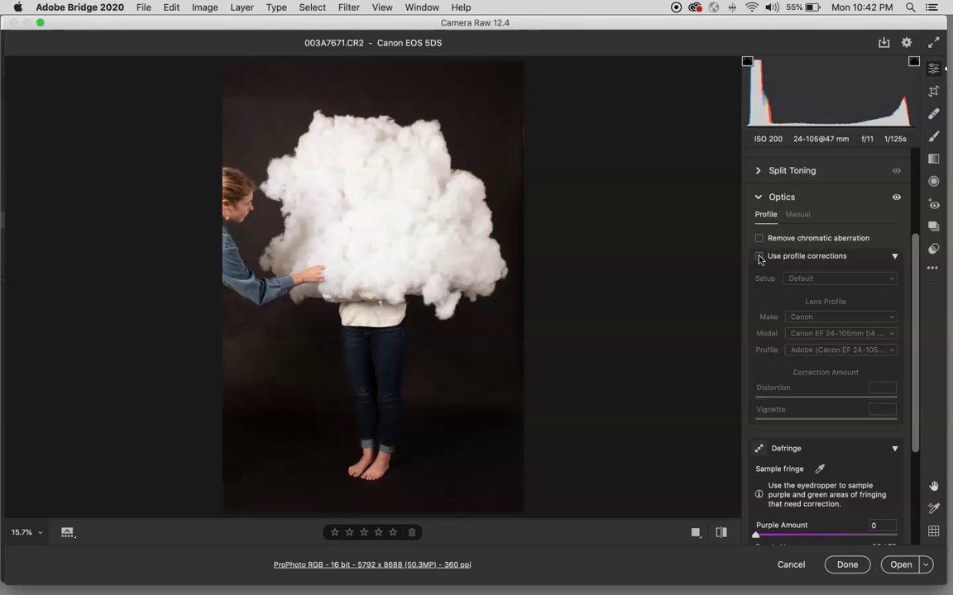
left_click(897, 258)
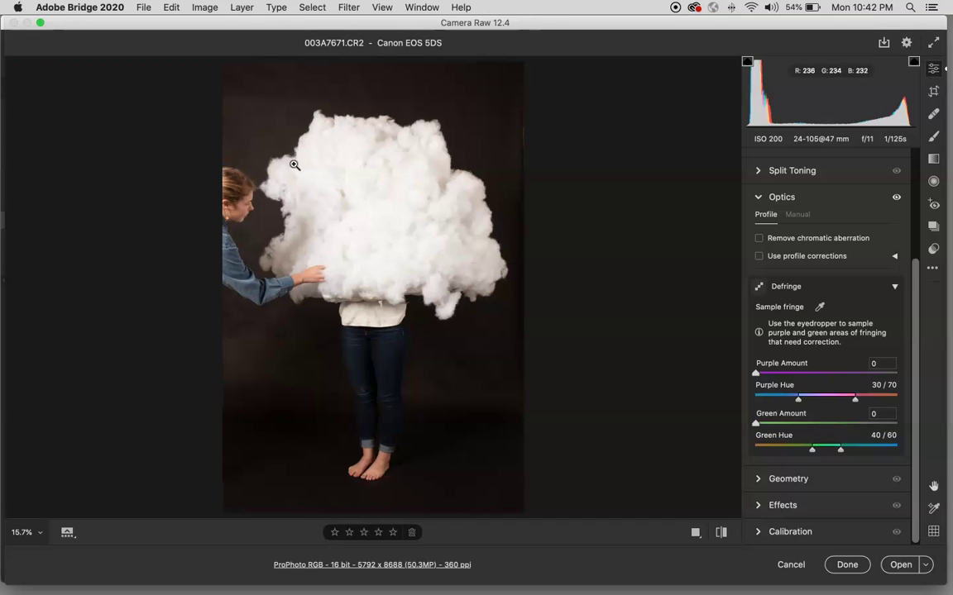
left_click(758, 200)
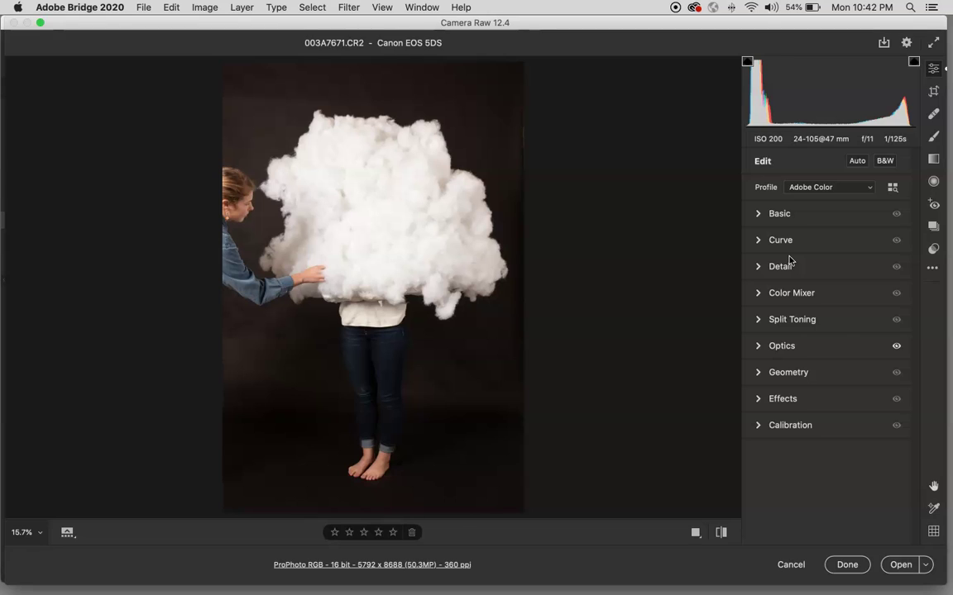
Step: Expand the Basic settings and set Whites to +30, checking the highlight detail in the cloud up close
mouse_move(762, 68)
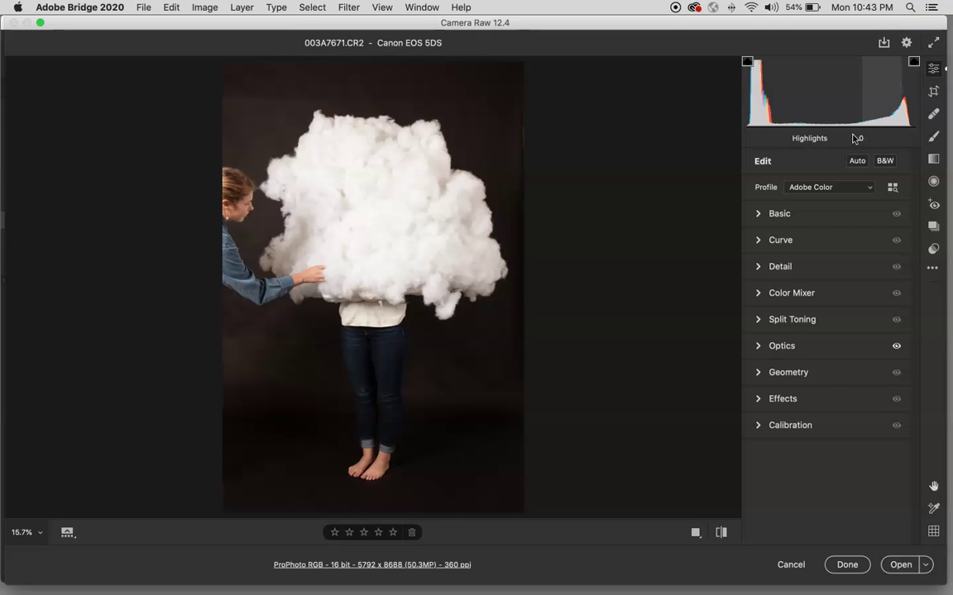
left_click(757, 214)
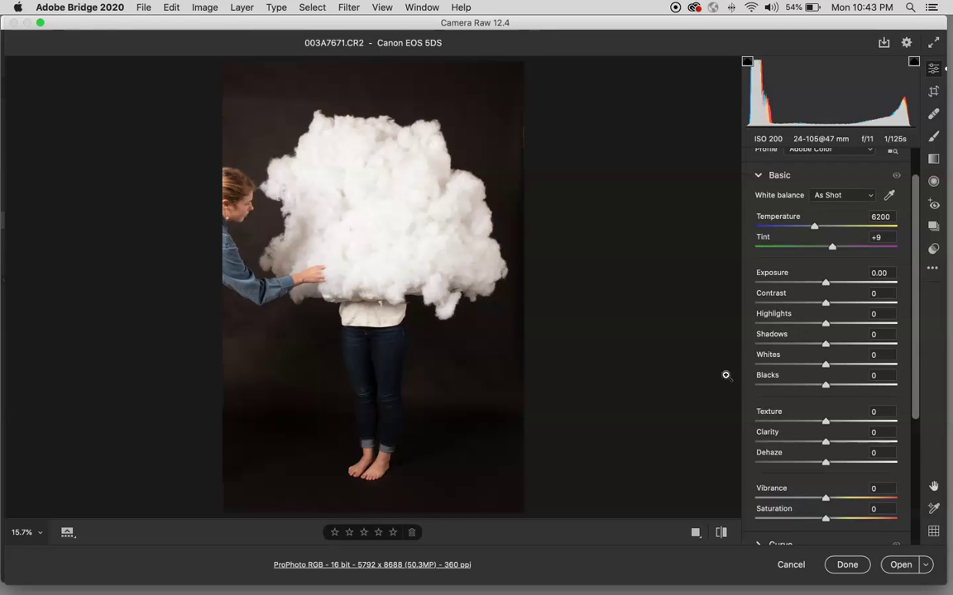
left_click_drag(824, 365, 846, 365)
key("super+equal")
key("super+equal")
key("super+equal")
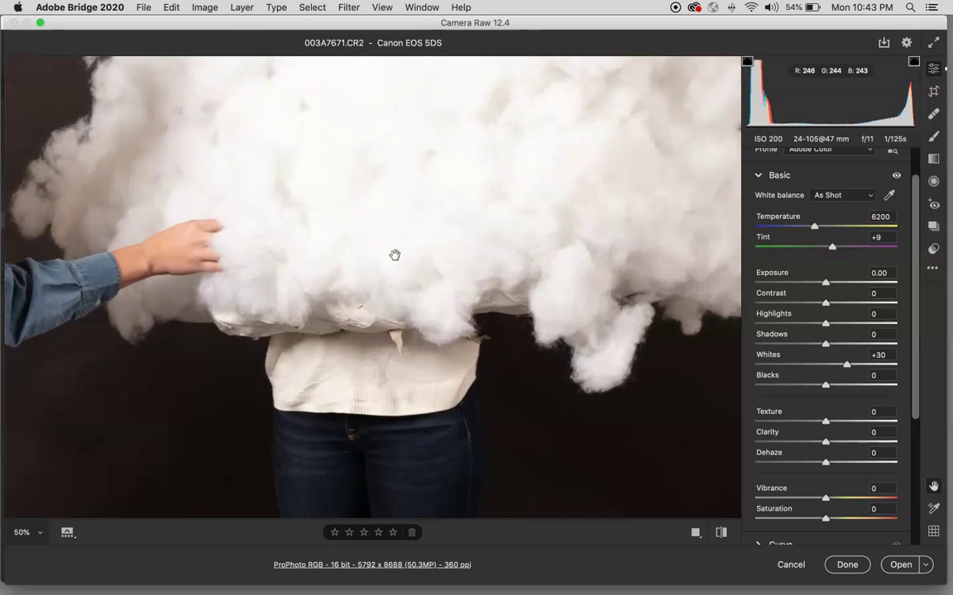
left_click_drag(395, 255, 420, 455)
key("super+equal")
key("super+equal")
key("super+equal")
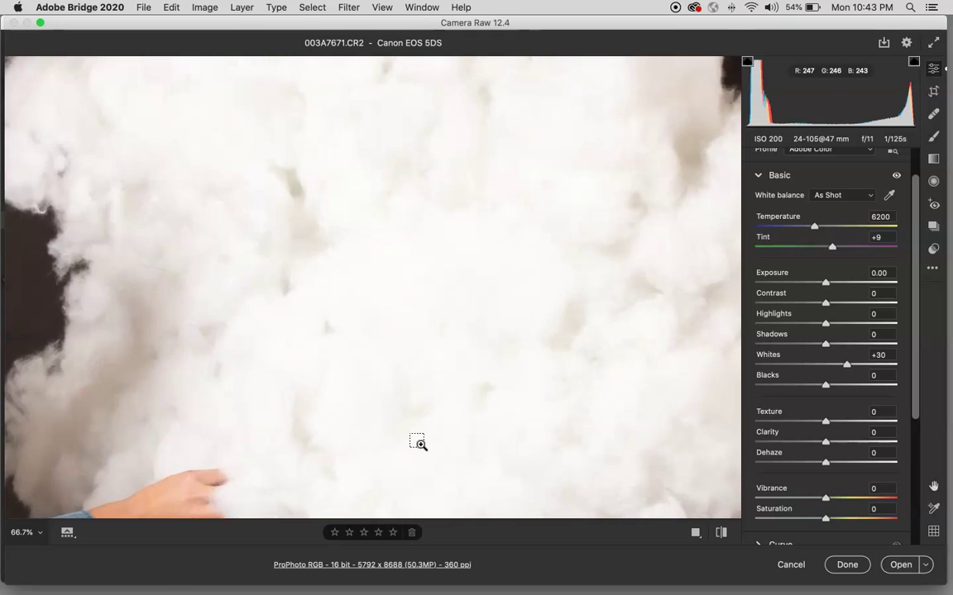
mouse_move(844, 366)
left_mouse_down()
mouse_move(854, 369)
mouse_move(844, 366)
left_mouse_up()
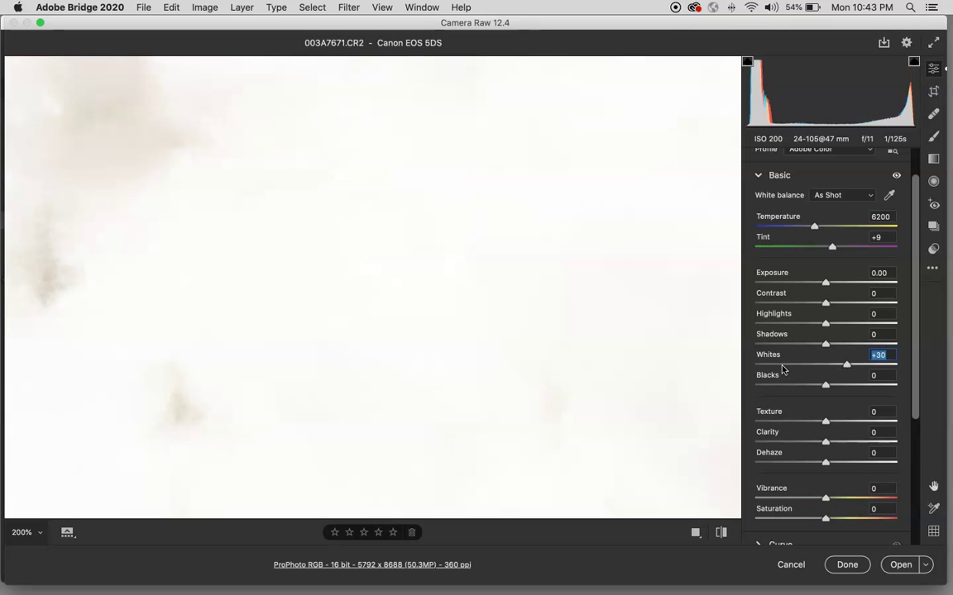
key("super+0")
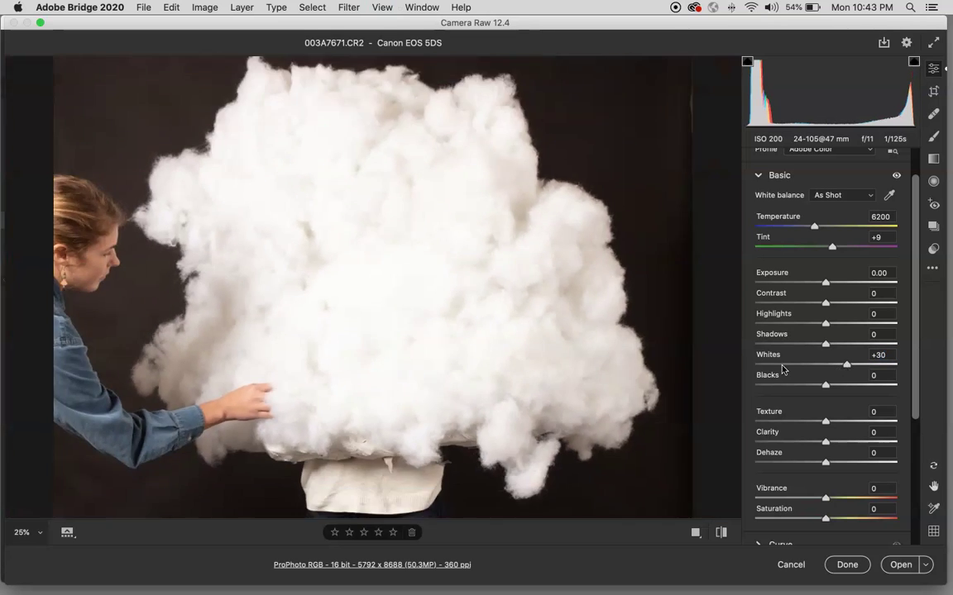
Step: Lower Blacks to -19 and examine the shadow clipping around the jeans
key("super+equal")
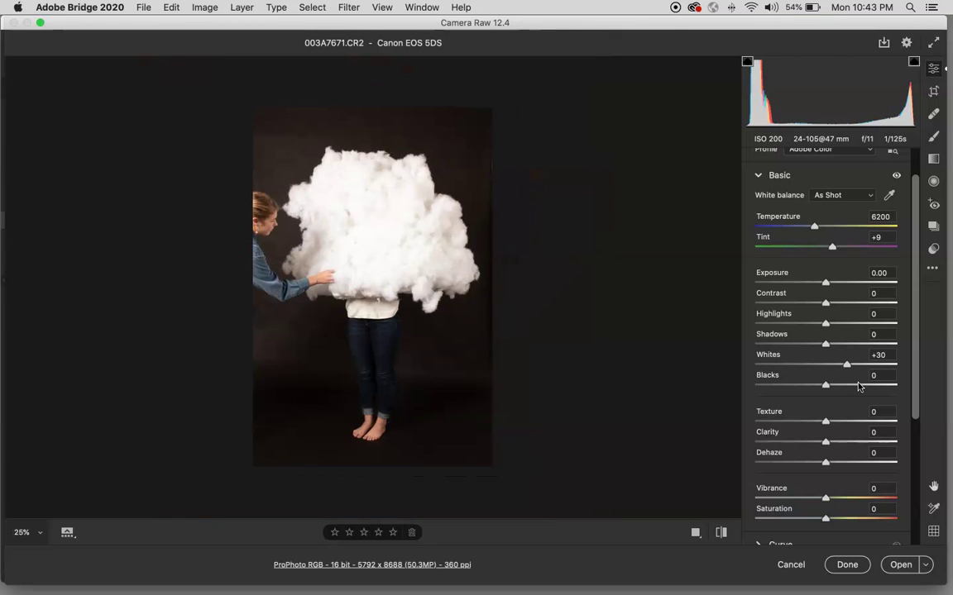
left_click_drag(824, 387, 809, 386)
left_click(350, 336)
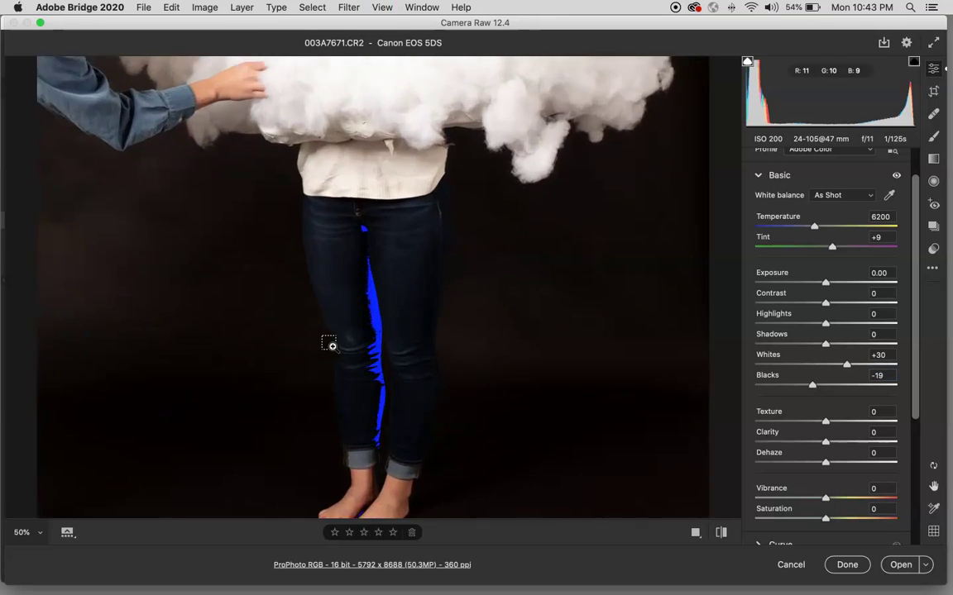
left_click(330, 346)
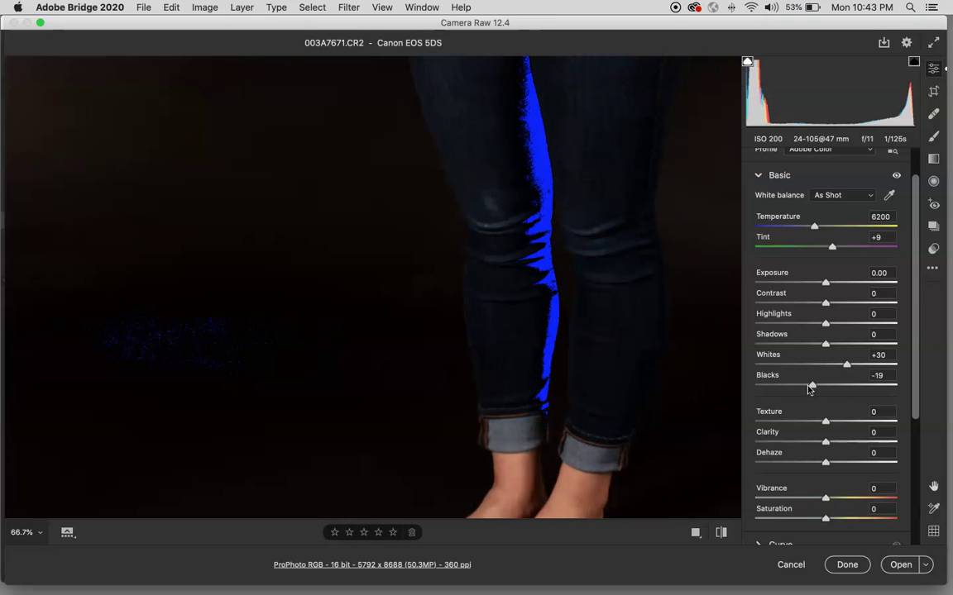
Step: Raise Blacks to +36 and check the dark detail between the legs up close
left_click_drag(810, 389, 852, 384)
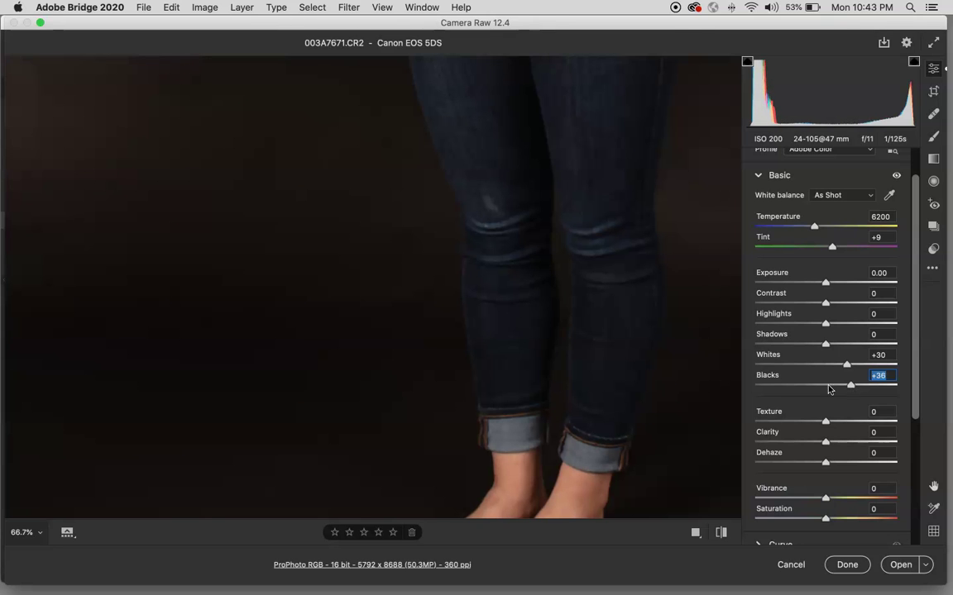
left_click(529, 365)
left_click(446, 399, "super")
left_click_drag(449, 395, 364, 444)
scroll(364, 444, "up", 5)
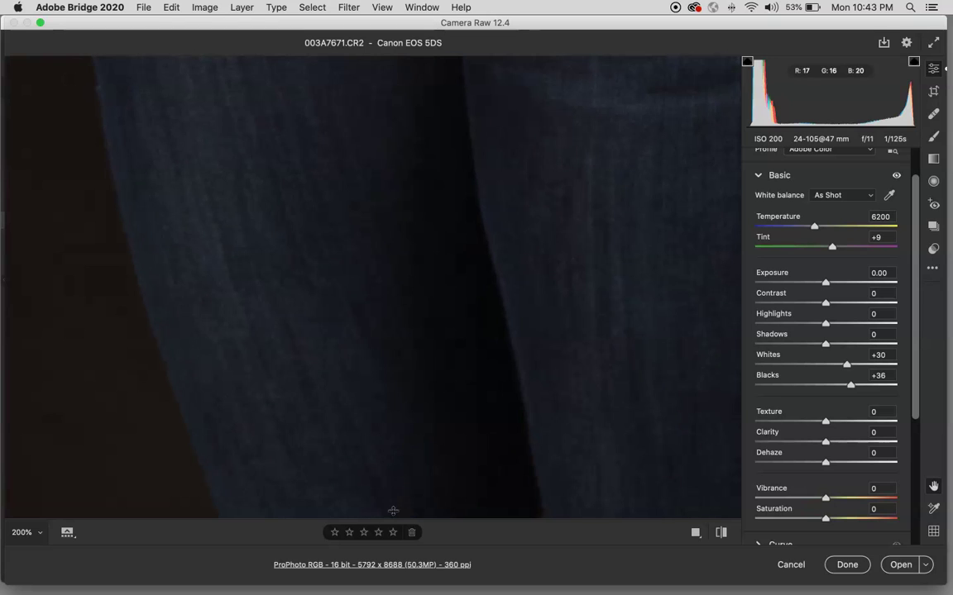
left_click(385, 424)
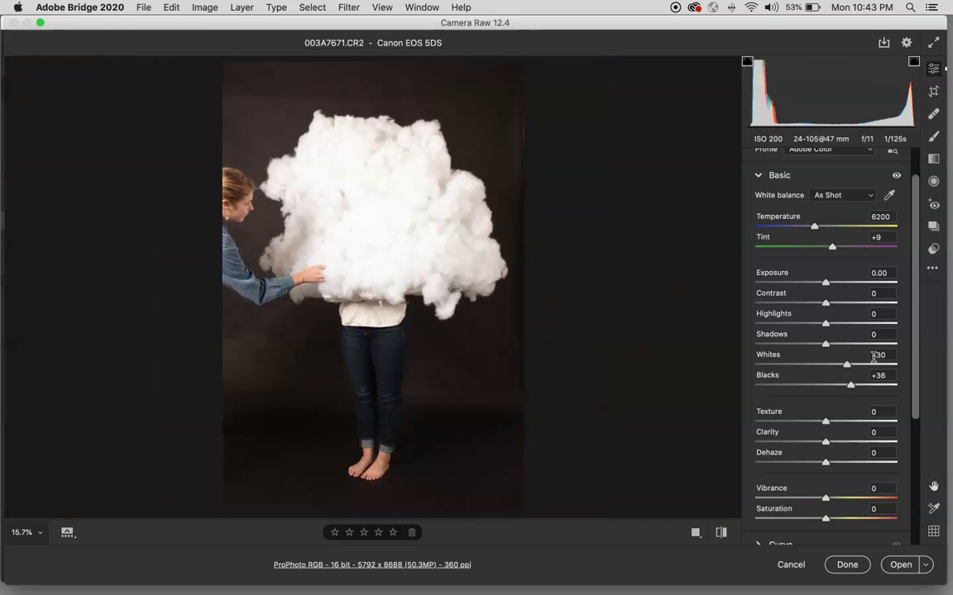
Step: Examine the tones of the whole photo, from the cloud down to the jeans and the dark backdrop
key("super+equal")
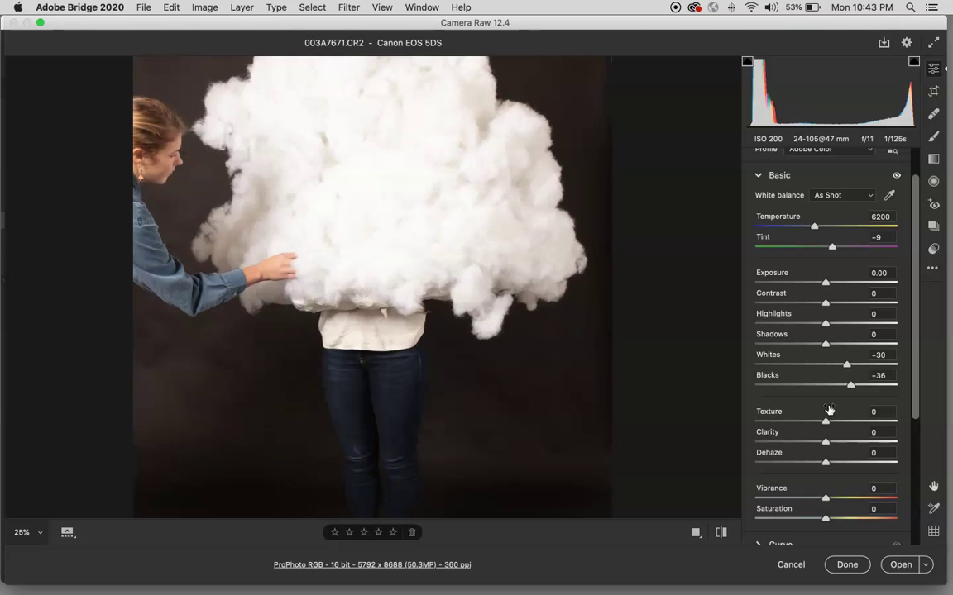
key("super+minus")
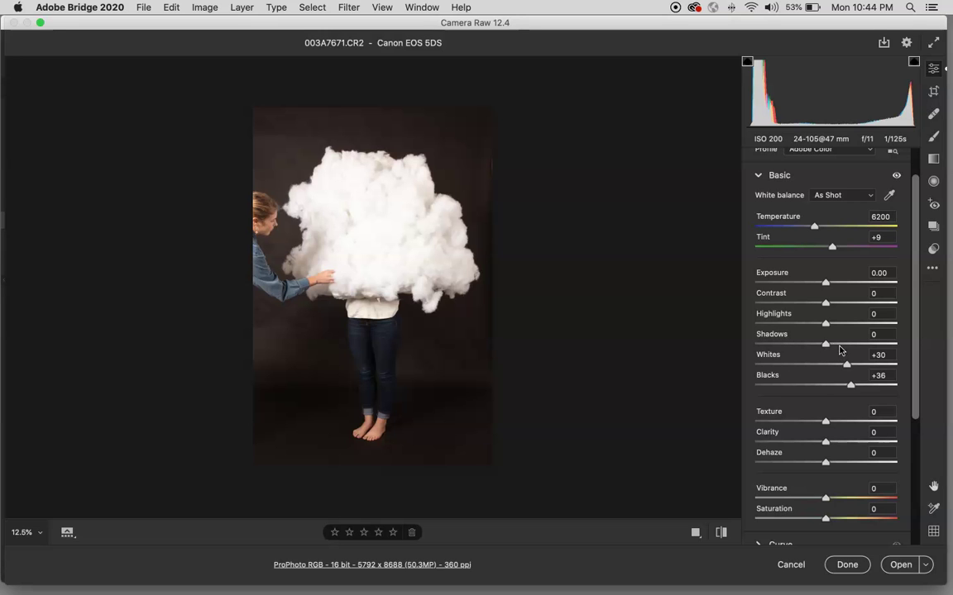
key("super+equal")
key("super+equal")
key("super+equal")
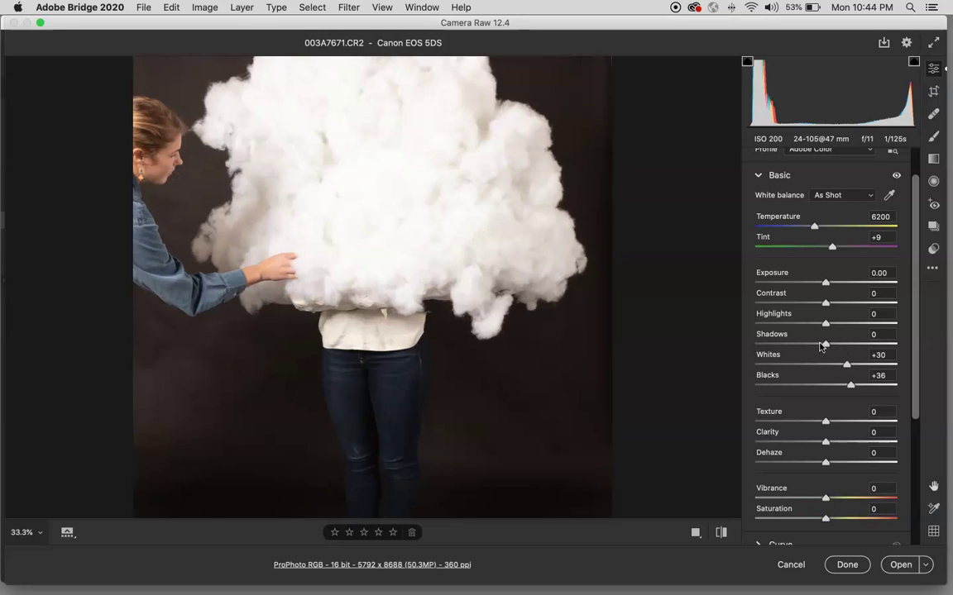
scroll(654, 331, "down", 5)
scroll(612, 319, "down", 2)
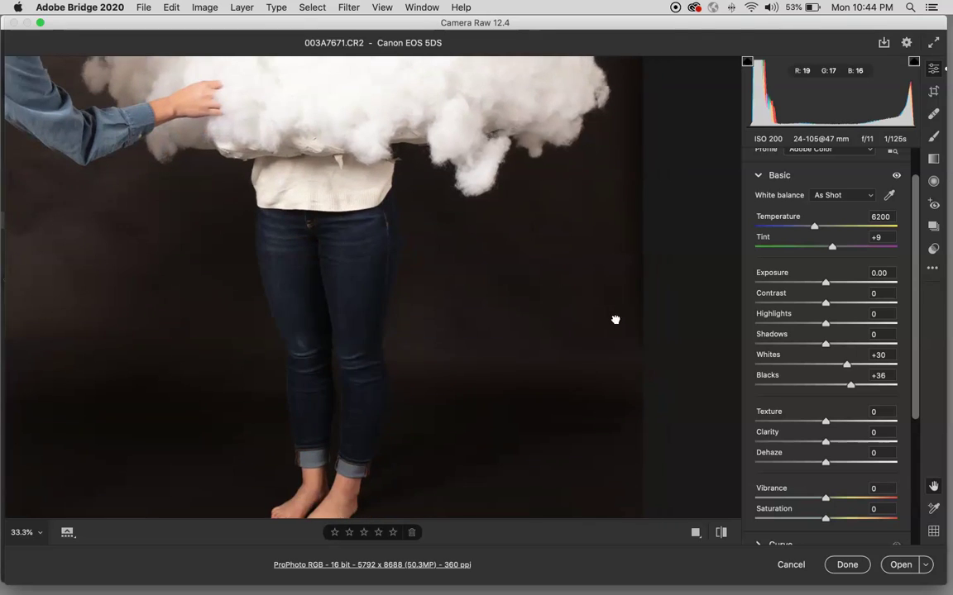
scroll(479, 389, "up", 5)
scroll(499, 453, "up", 8)
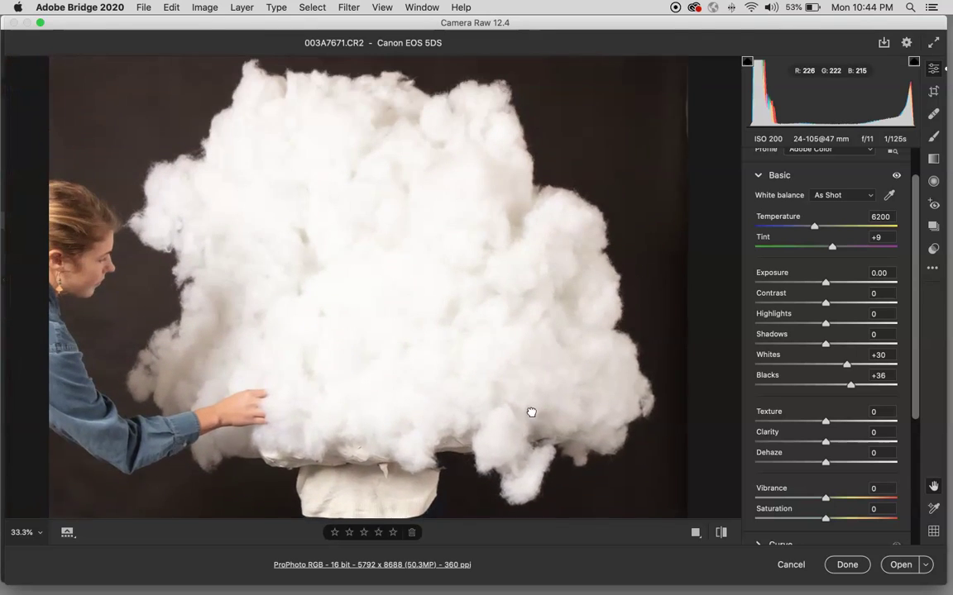
scroll(491, 312, "left", 3)
scroll(545, 400, "down", 15)
scroll(545, 400, "right", 2)
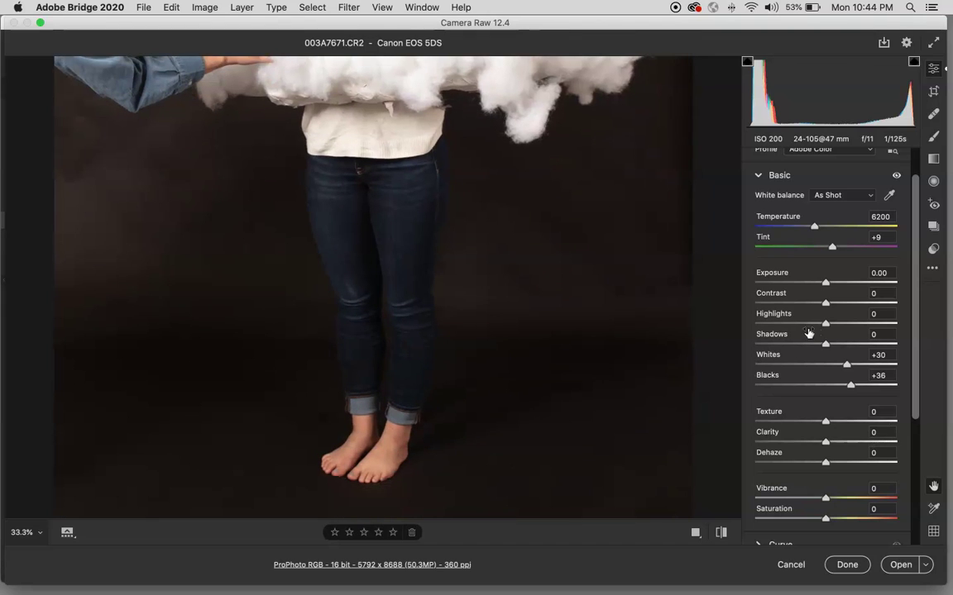
Step: Raise Shadows to +22 and check the effect on the jeans, backdrop and cloud
left_click_drag(825, 344, 841, 349)
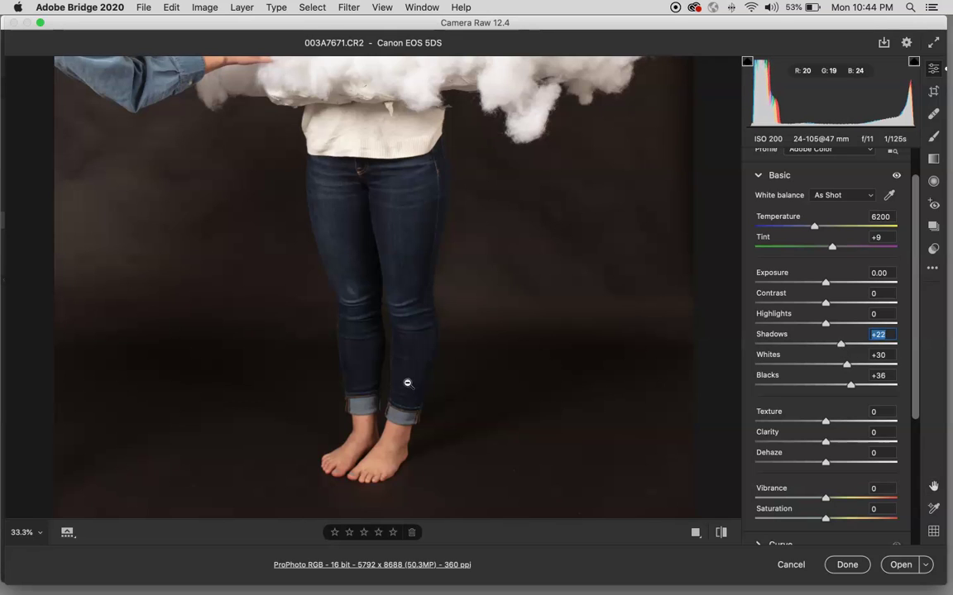
scroll(407, 390, "up", 5)
scroll(409, 396, "up", 5)
scroll(408, 395, "down", 8)
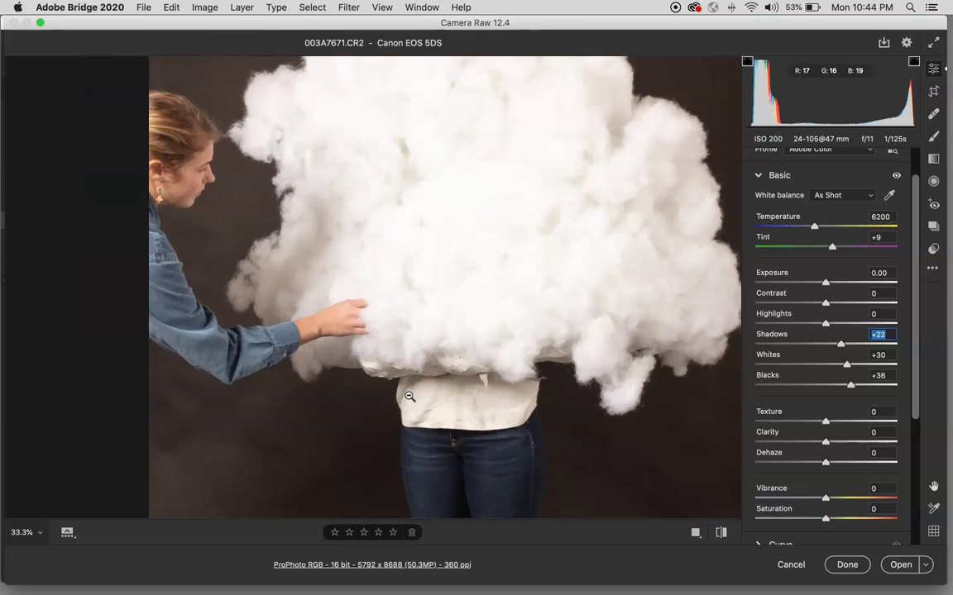
scroll(409, 395, "down", 6)
scroll(408, 396, "up", 4)
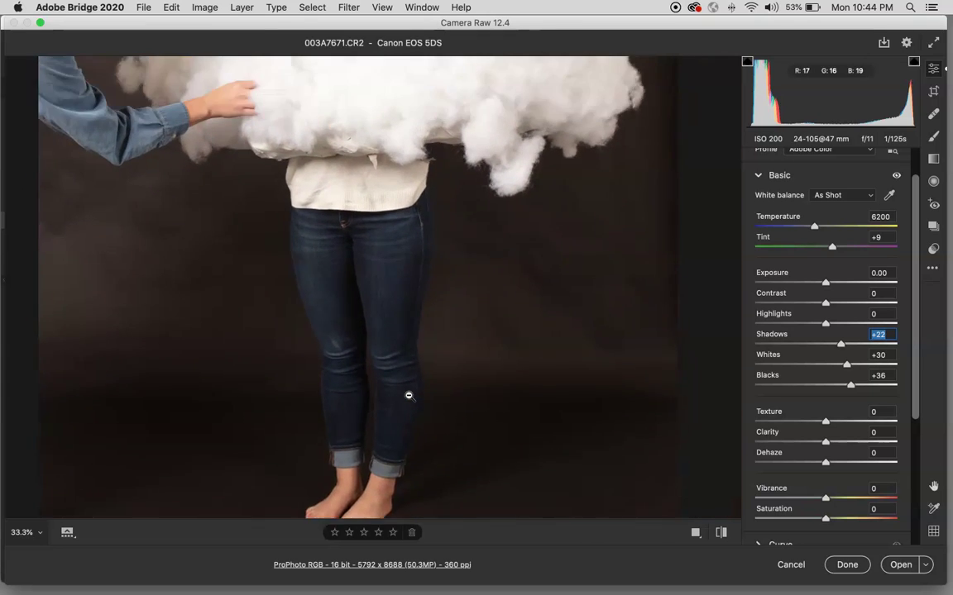
left_click(409, 395, "alt")
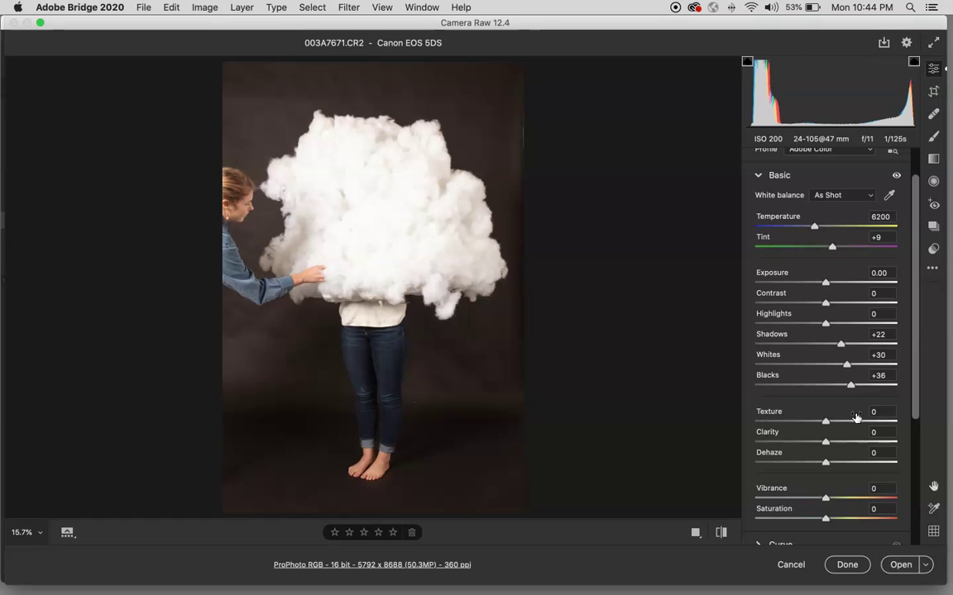
Step: Try Highlights at -37, compare the cloud's detail, and bring the setting back to -1
scroll(829, 284, "up", 1)
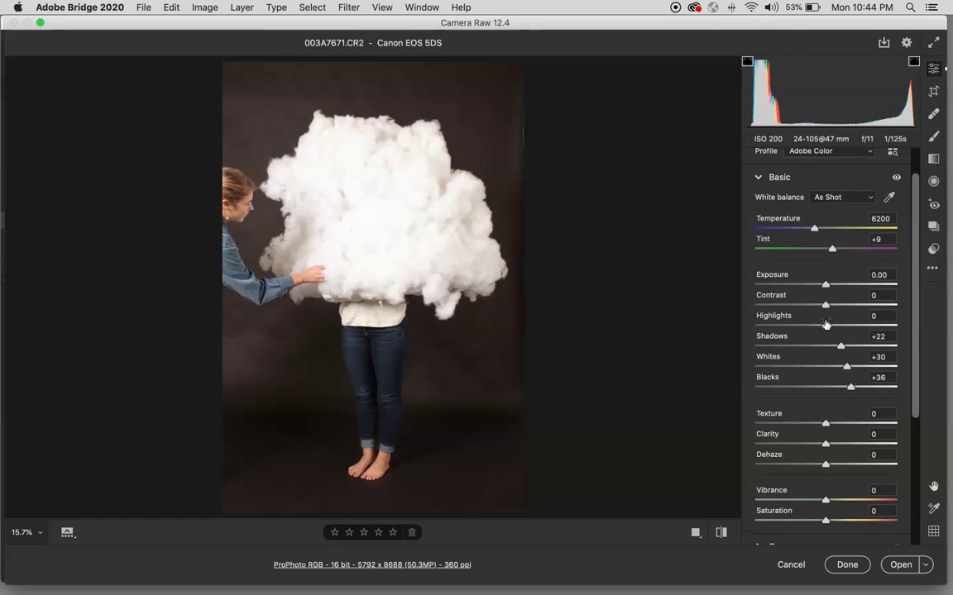
key("super+equal")
key("super+equal")
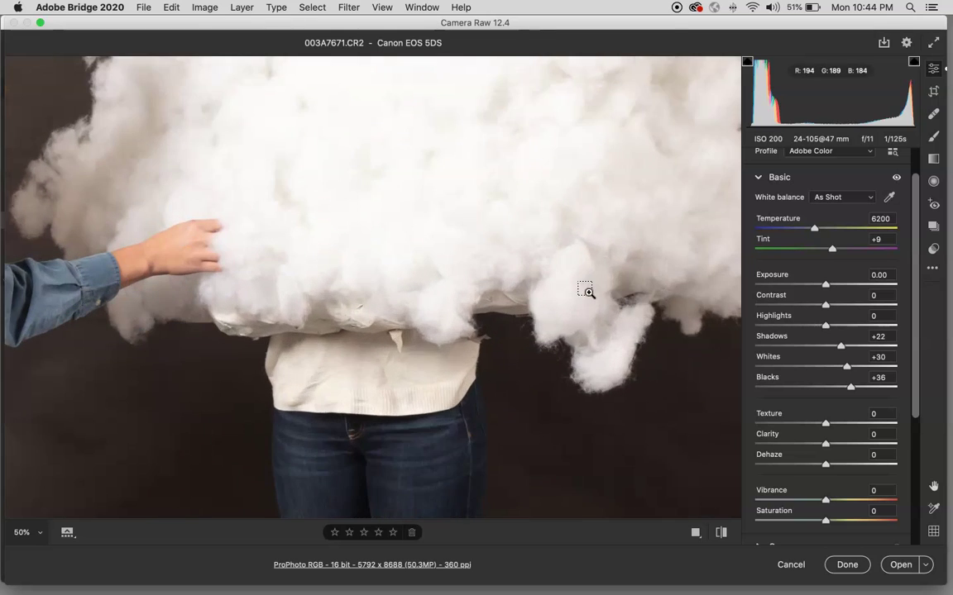
scroll(577, 404, "up", 10)
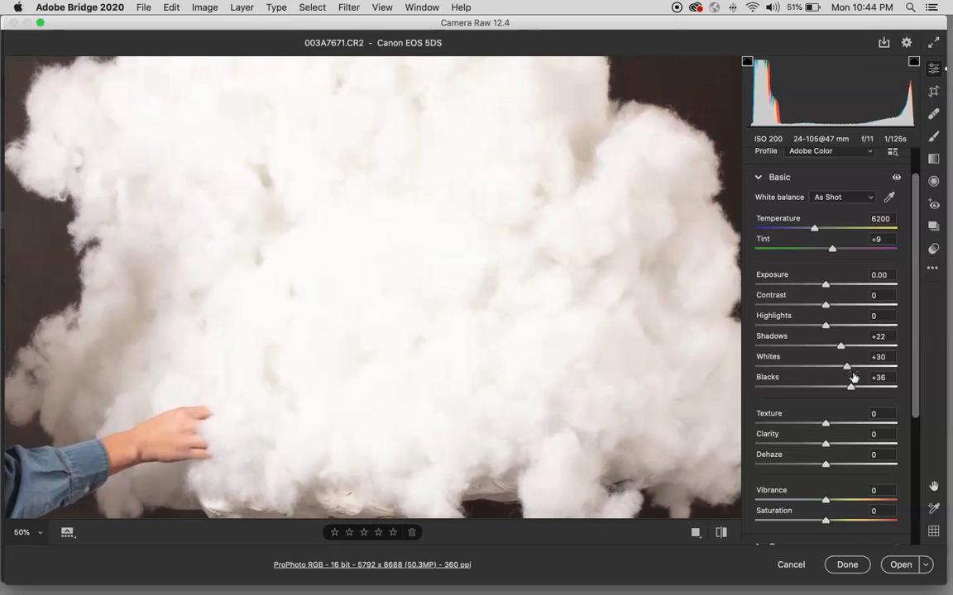
left_click_drag(823, 328, 799, 329)
key("super+minus")
key("super+minus")
key("super+minus")
key("super+minus")
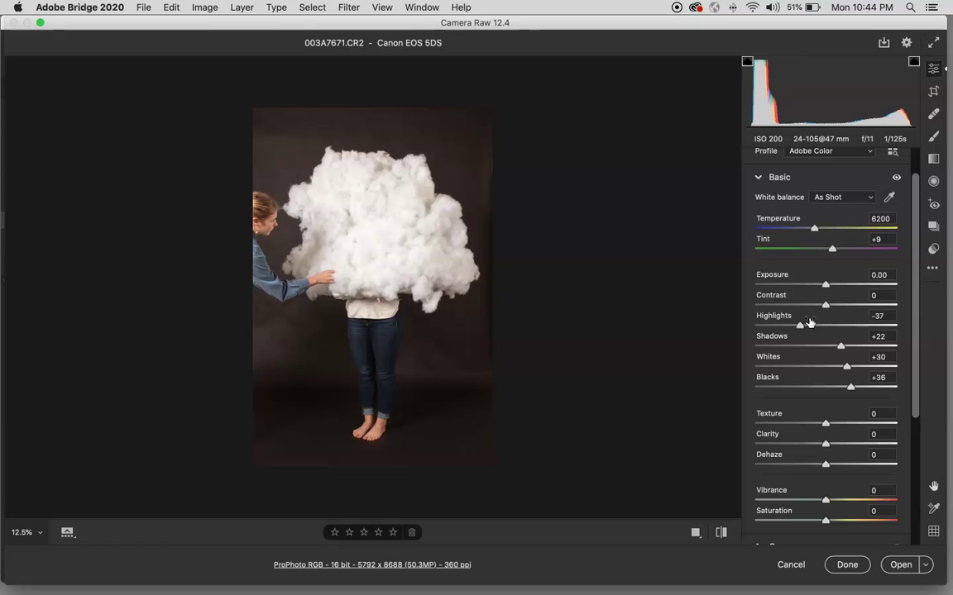
left_click_drag(799, 329, 824, 328)
Step: Set Highlights to -42 to recover detail in the cloud, and view the whole photo
key("super+equal")
key("super+equal")
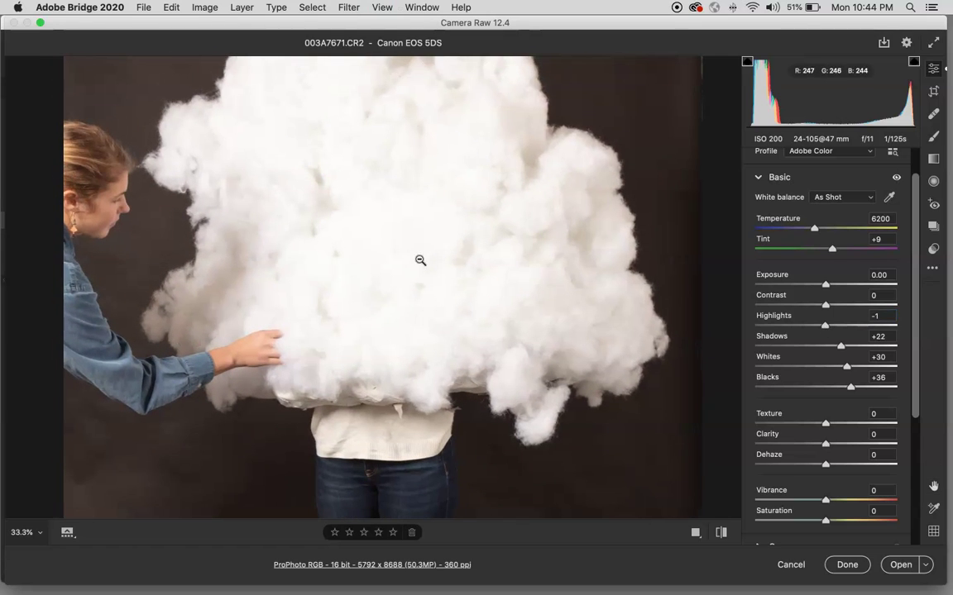
left_click_drag(432, 238, 429, 302)
left_click_drag(830, 325, 796, 330)
key("super+0")
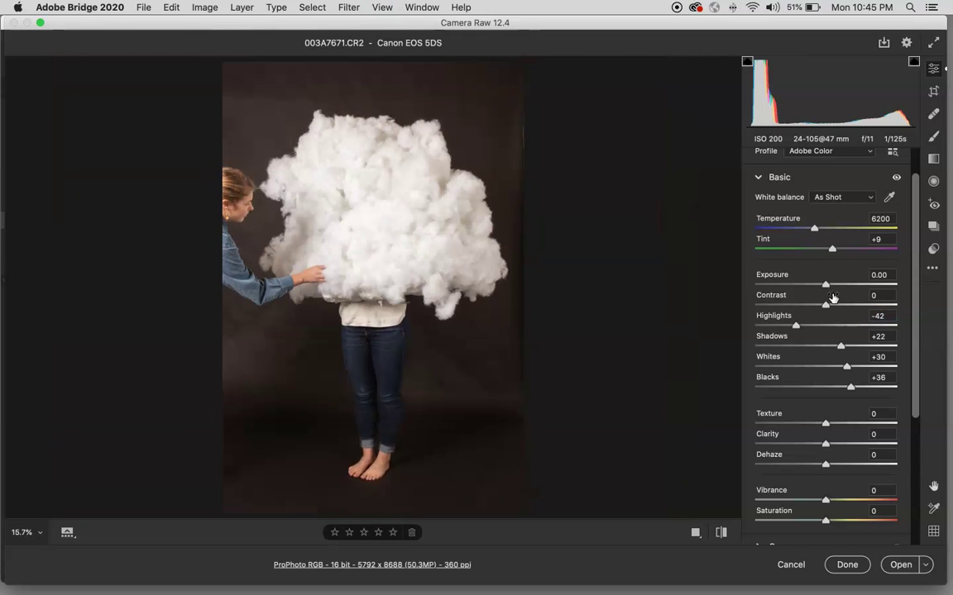
Step: Raise Exposure to +0.15 and check the brightness of the jeans, feet and cloud
left_click_drag(825, 290, 824, 291)
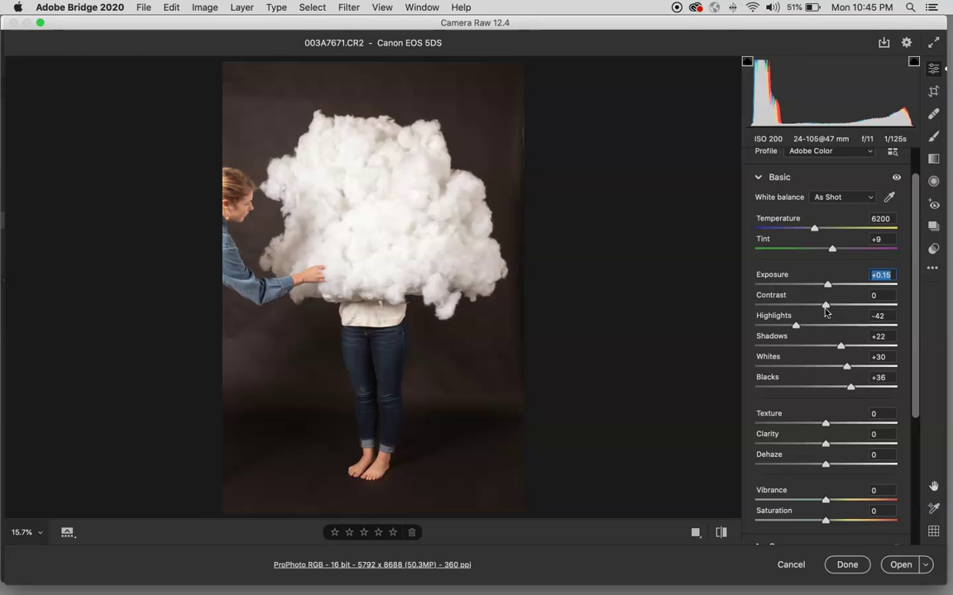
key("super+equal")
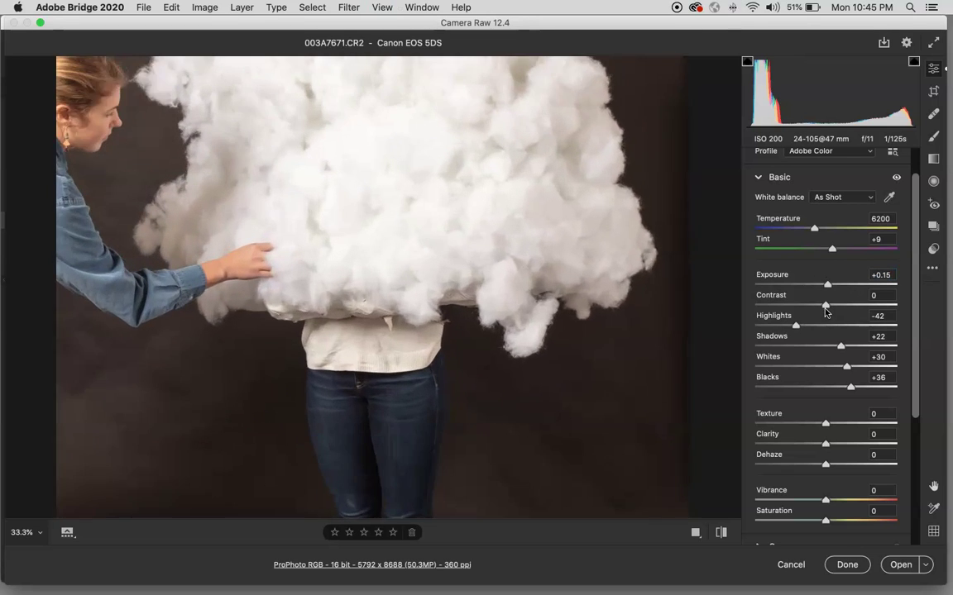
key("super+equal")
key("super+minus")
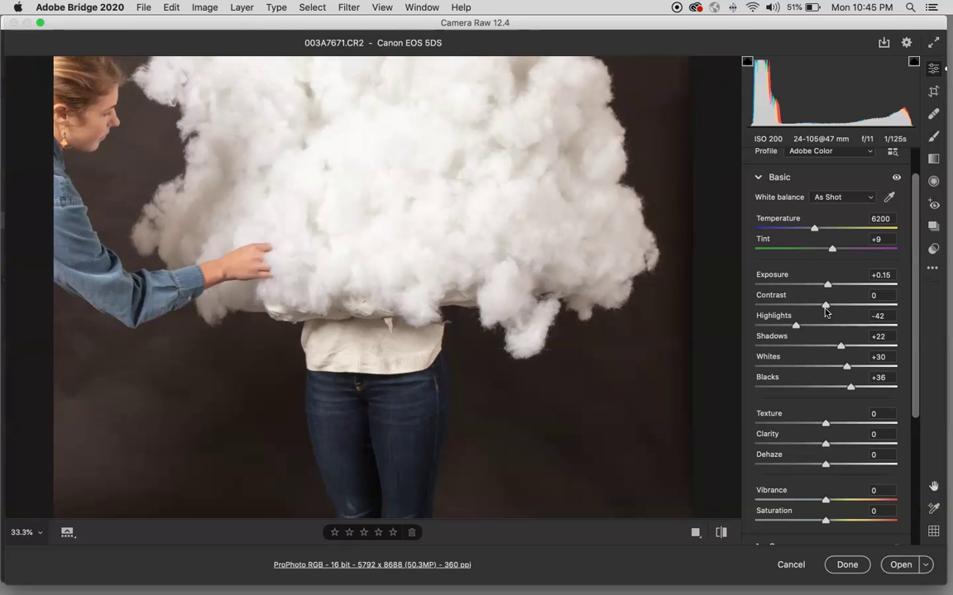
scroll(539, 350, "down", 5)
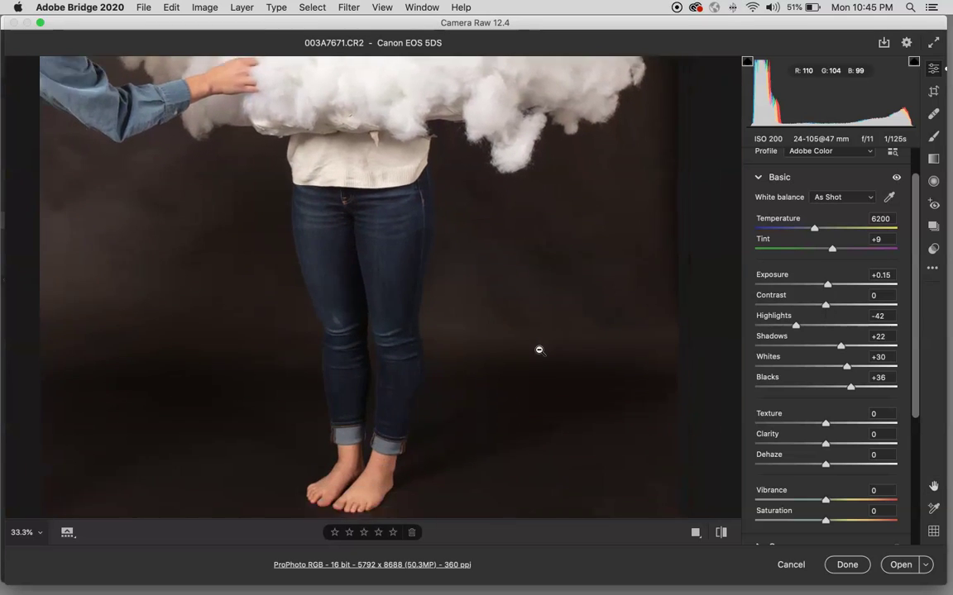
scroll(539, 350, "up", 7)
scroll(539, 350, "up", 5)
scroll(540, 350, "left", 3)
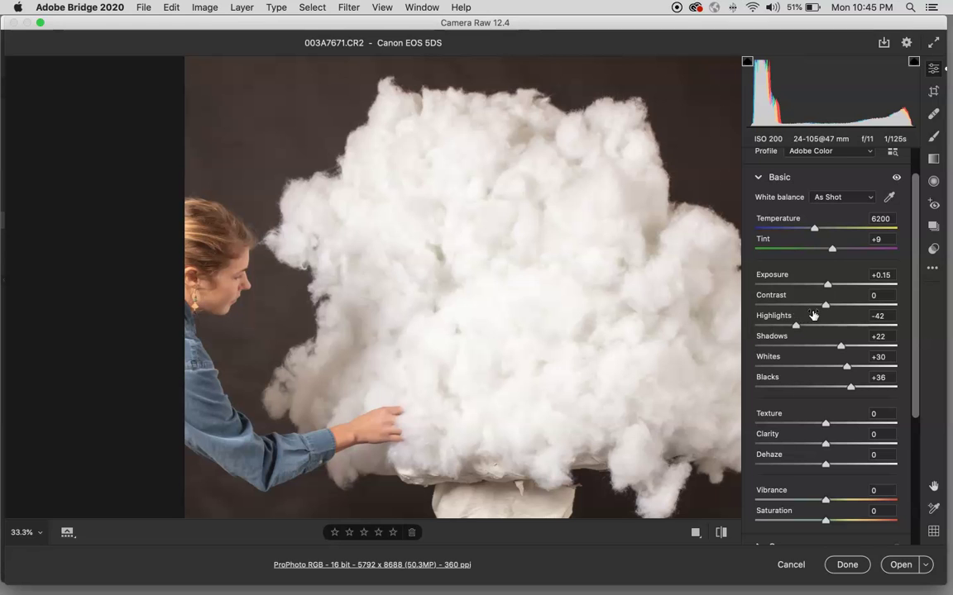
Step: Raise Contrast to +8 and check its effect on the cloud and figures
mouse_move(824, 306)
left_mouse_down()
mouse_move(799, 308)
mouse_move(843, 307)
mouse_move(830, 307)
left_mouse_up()
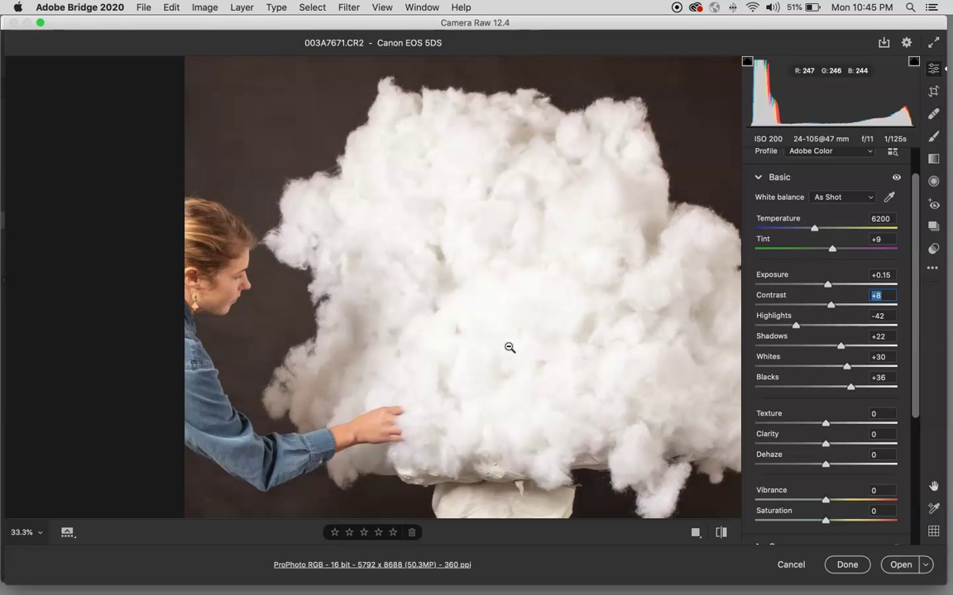
scroll(327, 382, "down", 5)
scroll(328, 382, "down", 5)
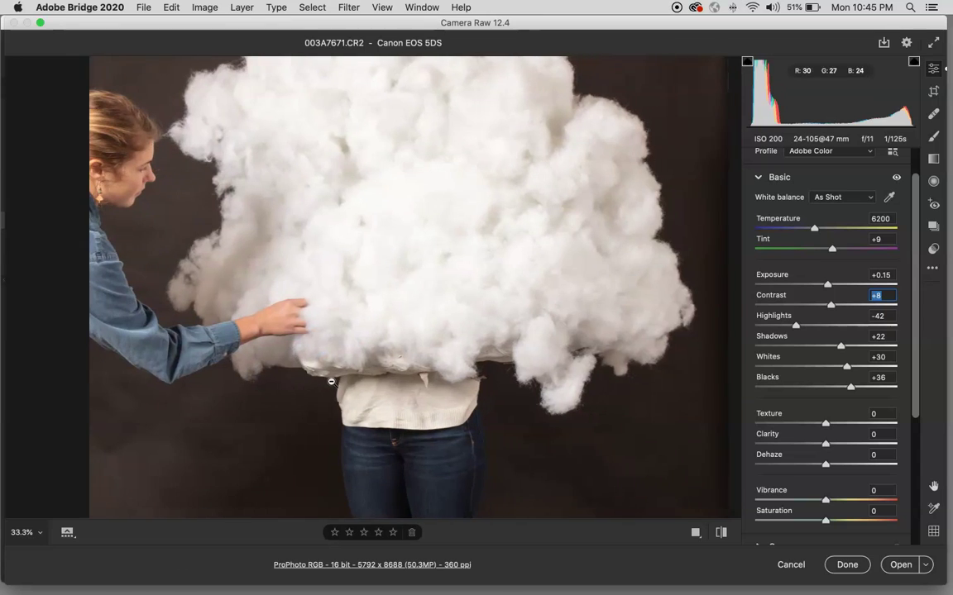
Step: Compare the whole photo with and without the Basic adjustments by toggling their visibility several times
left_click(897, 179)
left_click(897, 180)
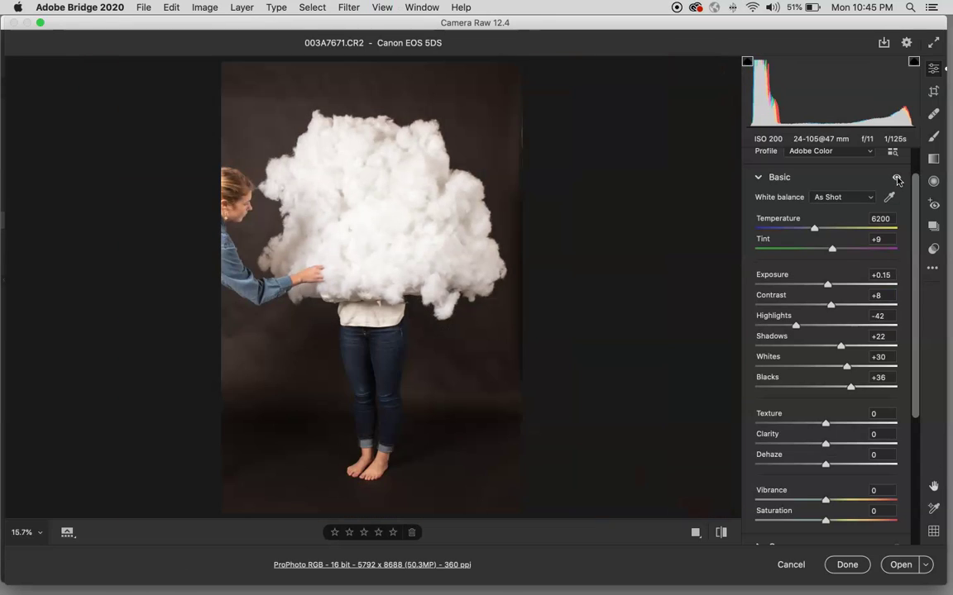
left_click(897, 180)
left_click(898, 179)
left_click(898, 180)
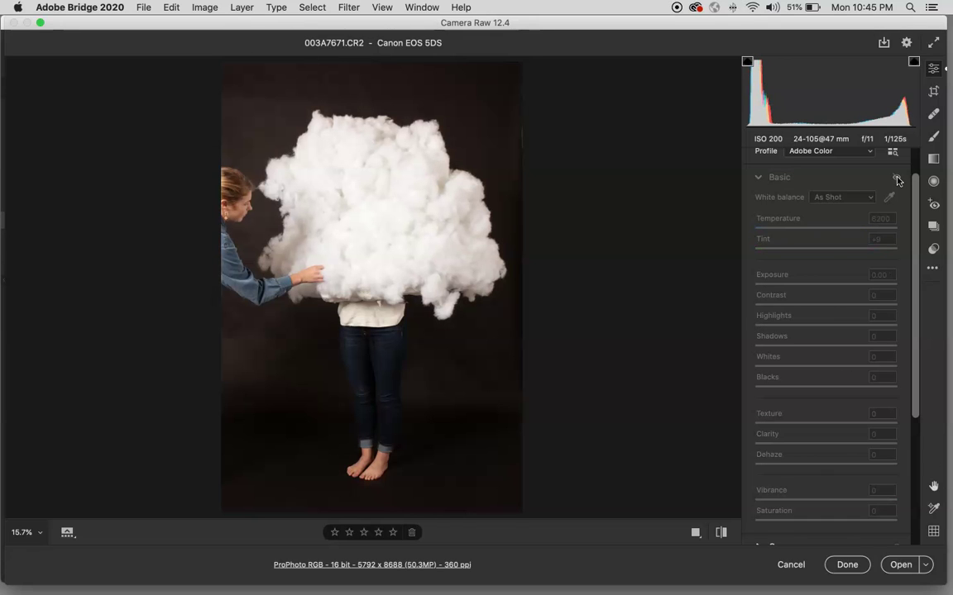
left_click(898, 180)
left_click(898, 179)
left_click(898, 180)
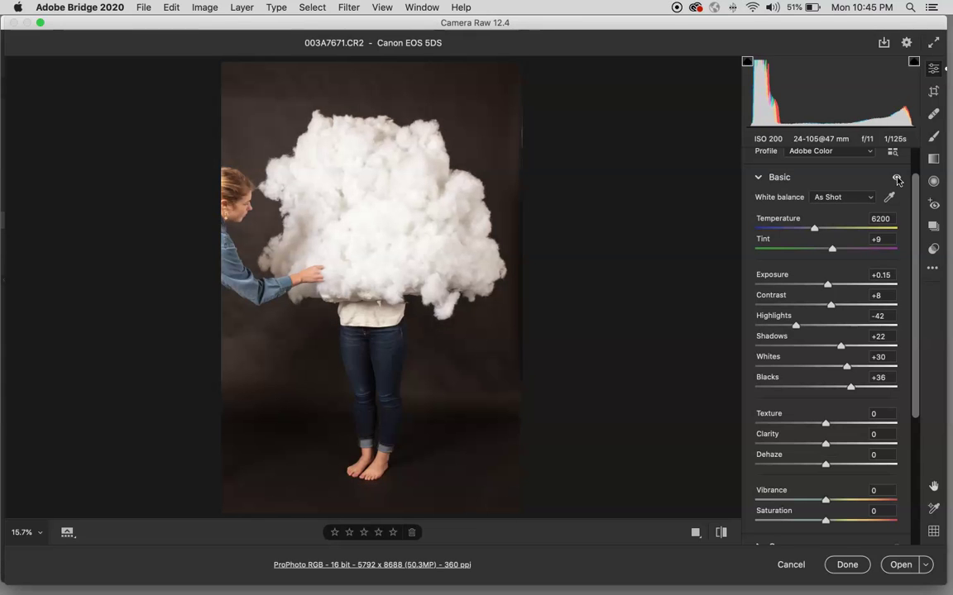
left_click(897, 180)
left_click(897, 179)
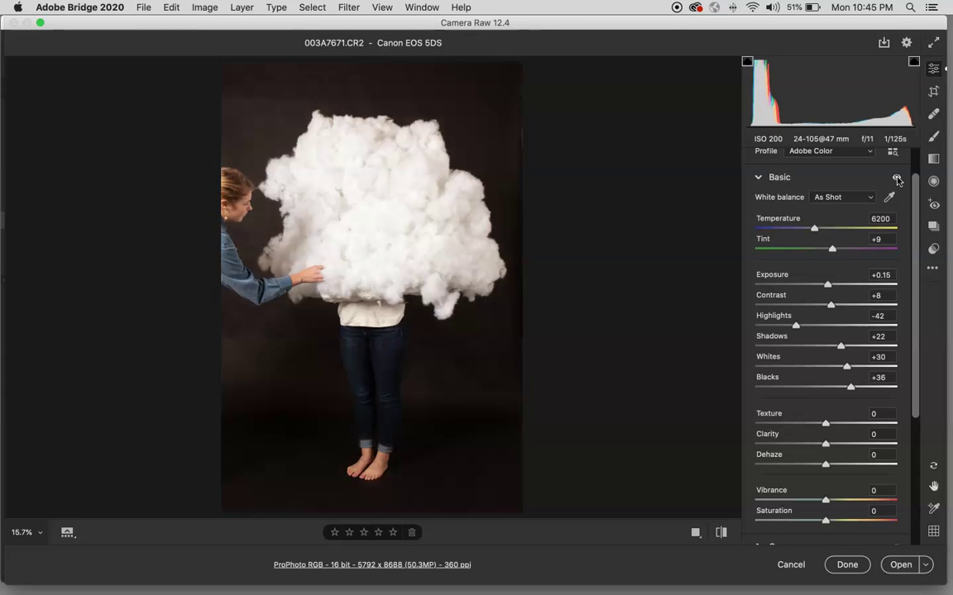
left_click(897, 180)
left_click(897, 179)
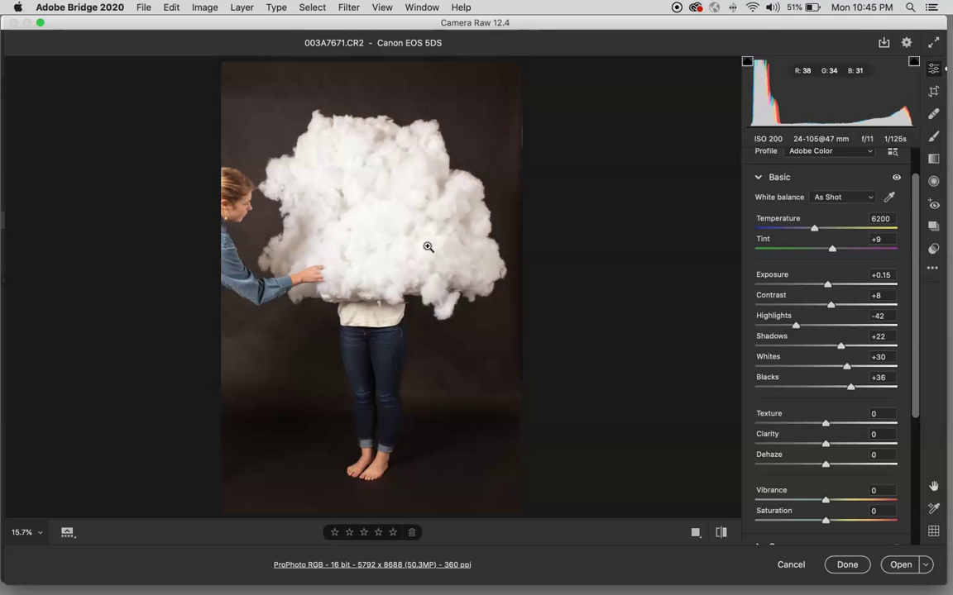
Step: Try neutralizing the white balance by sampling two different spots on the white cloud with the White Balance tool
scroll(426, 248, "up", 3)
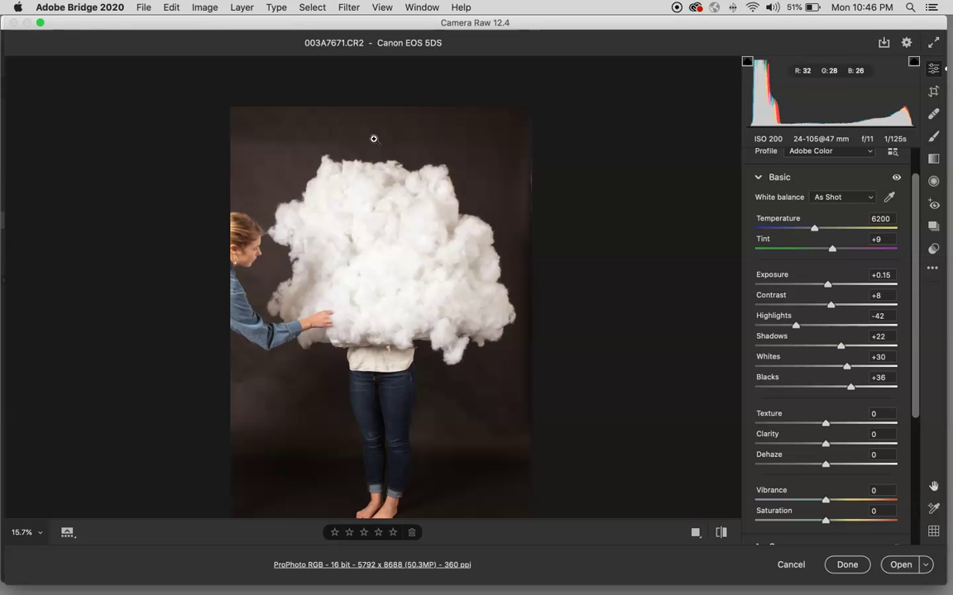
scroll(500, 202, "down", 2)
scroll(499, 202, "down", 2)
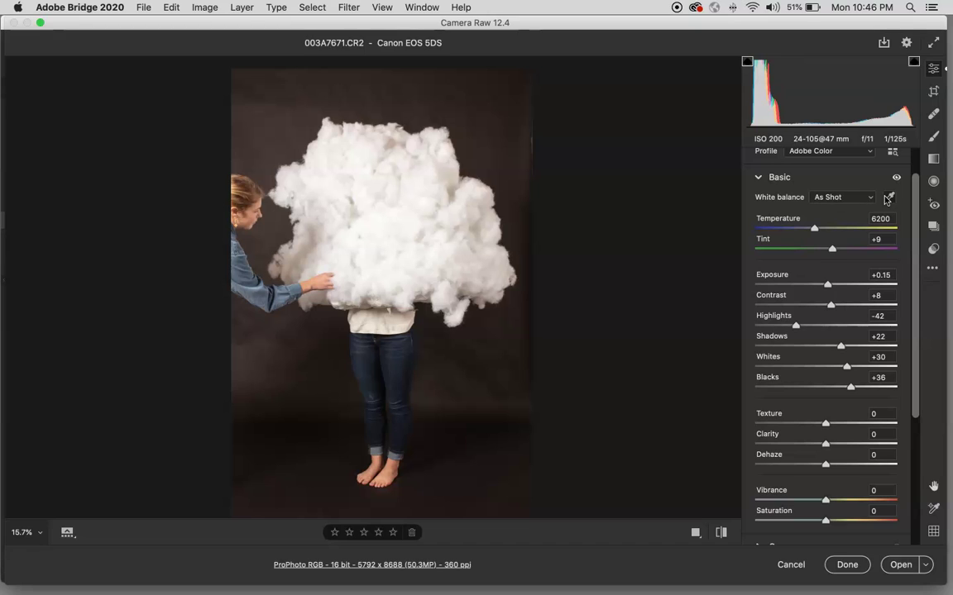
left_click(399, 207)
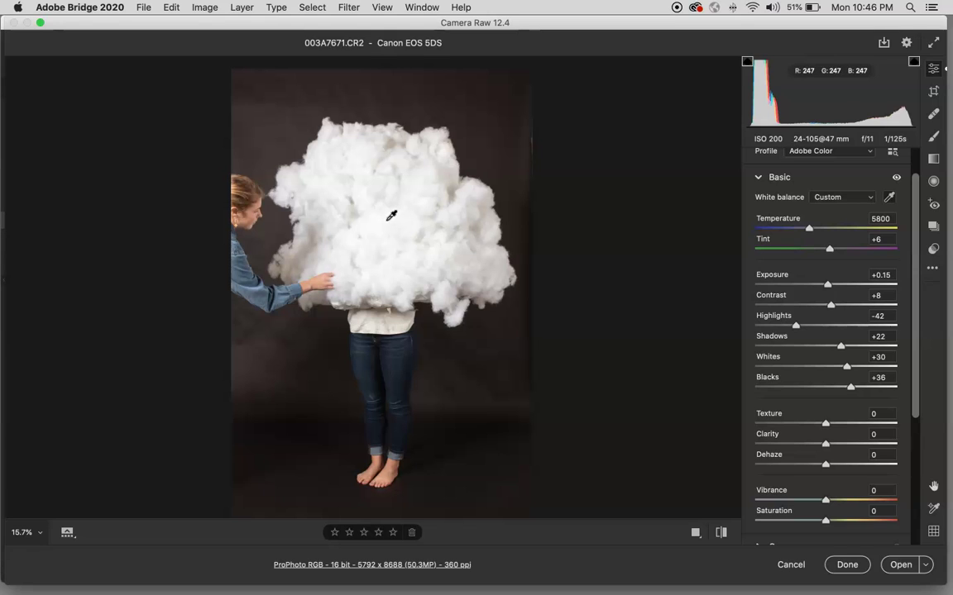
left_click(380, 227)
Step: Try the Flash and Cloudy white balance presets, and return the white balance to As Shot
left_click(825, 204)
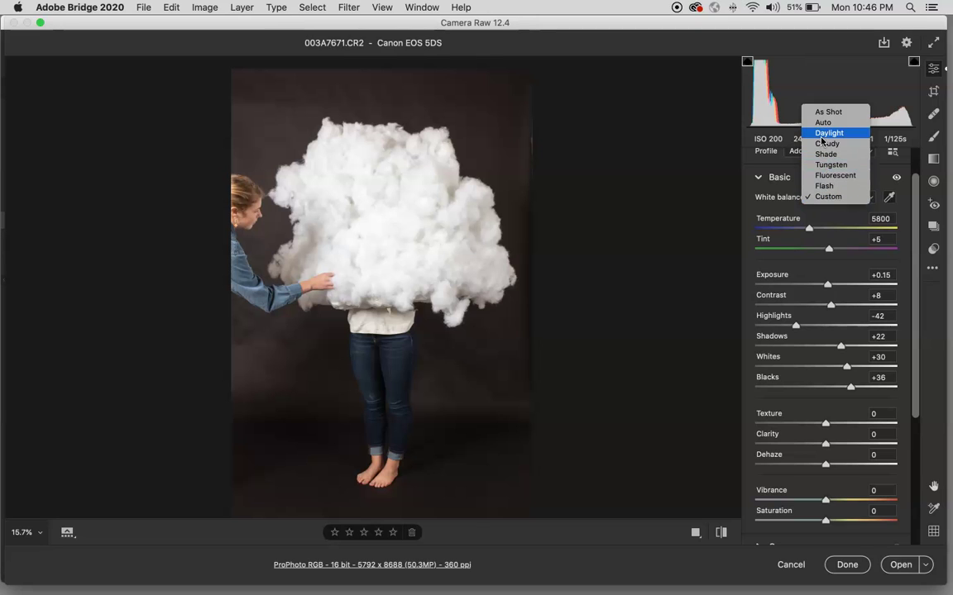
left_click(824, 187)
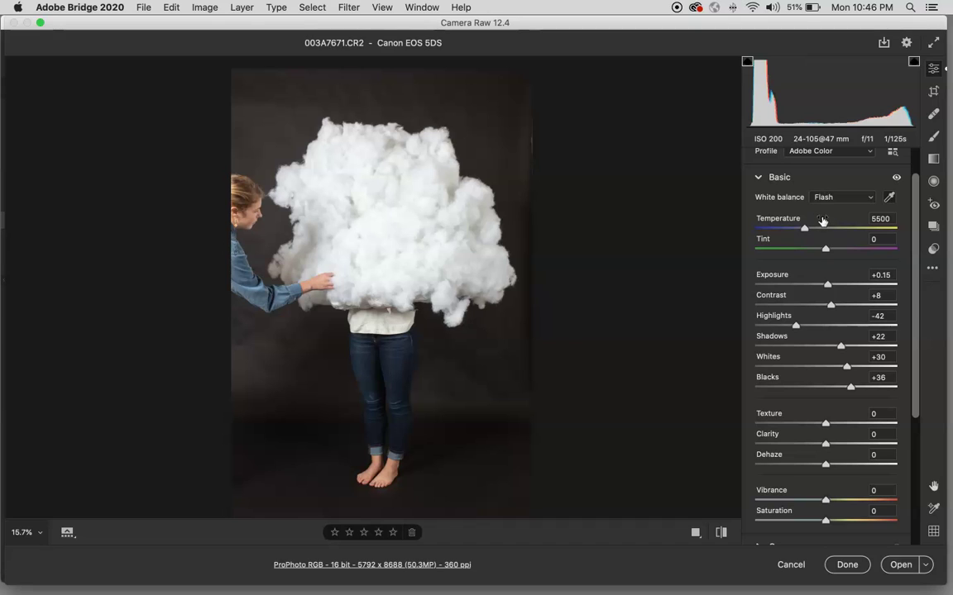
left_click(827, 197)
left_click(829, 145)
left_click(829, 198)
left_click(831, 208)
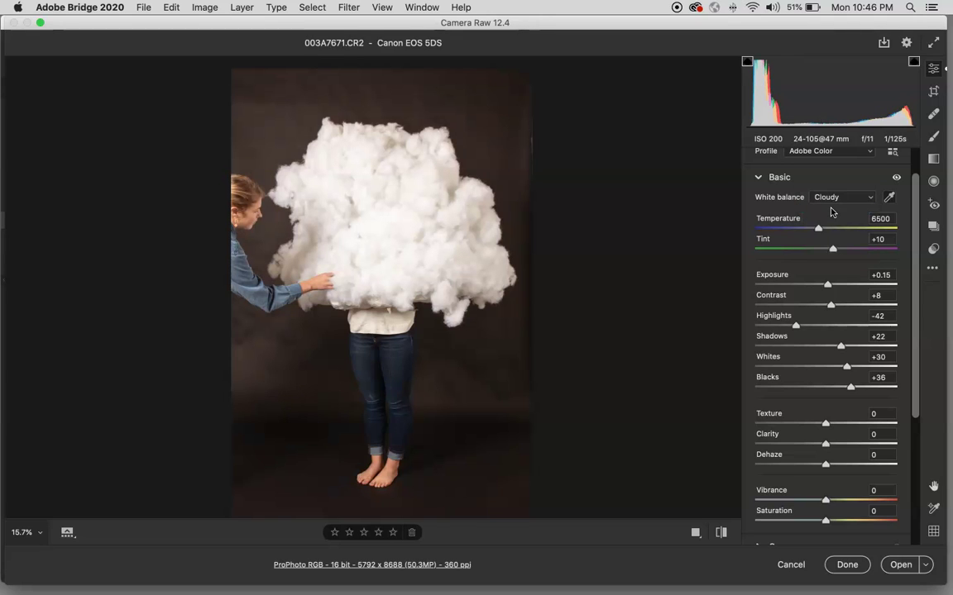
left_click(829, 197)
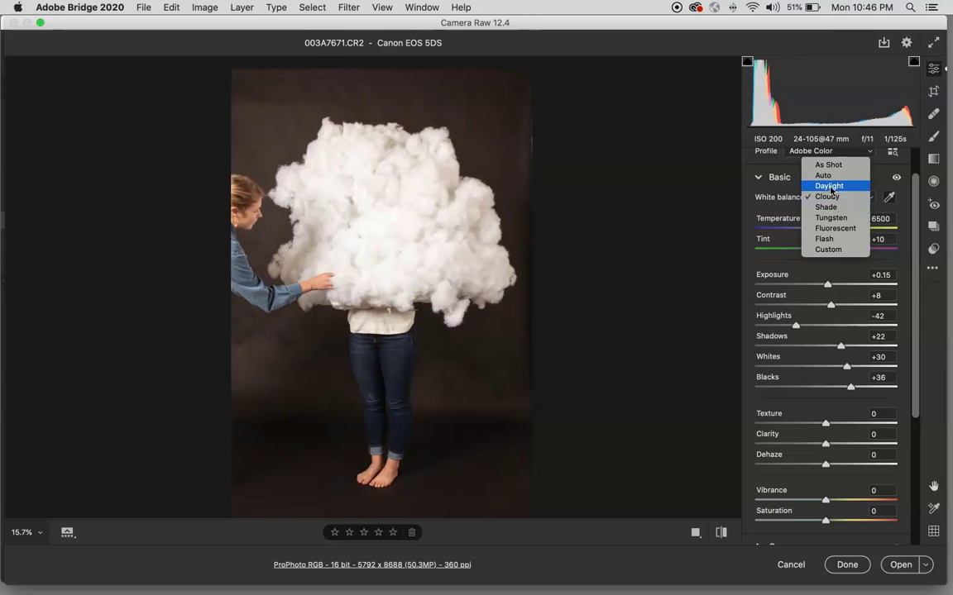
left_click(823, 160)
Step: Sample the middle of the cloud with the White Balance tool for a custom balance of 5850 and tint +6
left_click(888, 202)
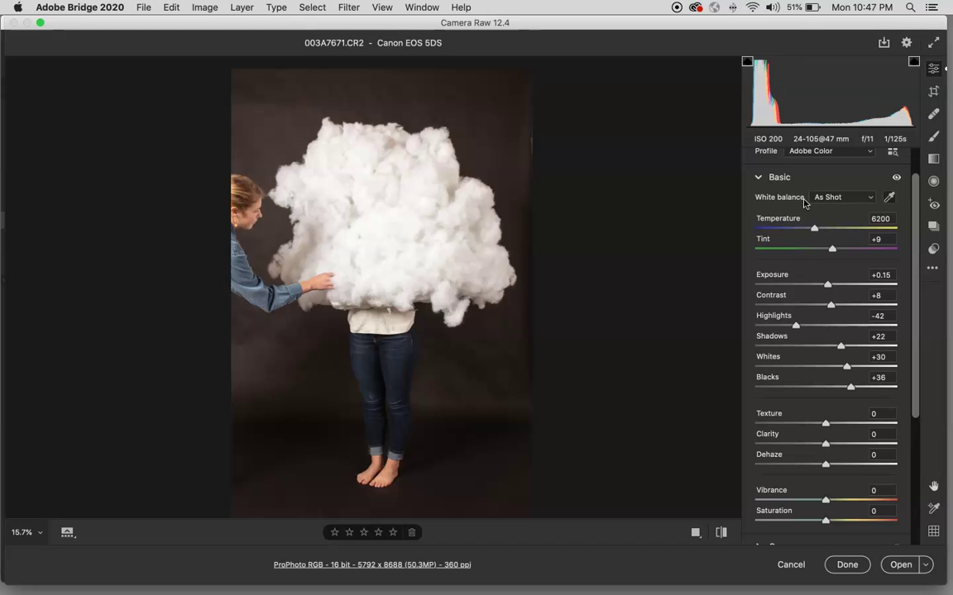
left_click(400, 219)
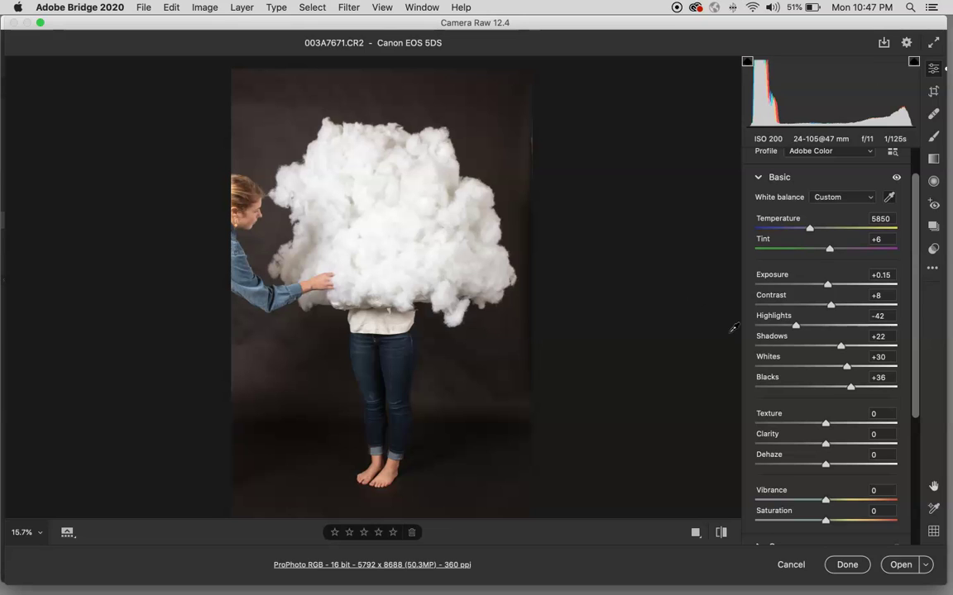
scroll(757, 385, "down", 1)
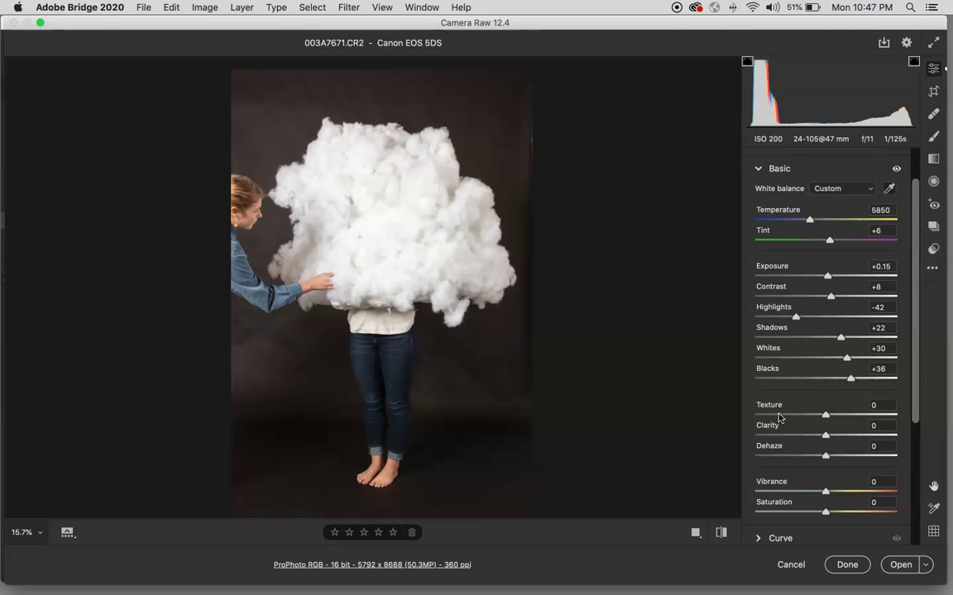
Step: Test the Texture effect on the cloud and bring it back to 0, and set Clarity to -1
key("super+equal")
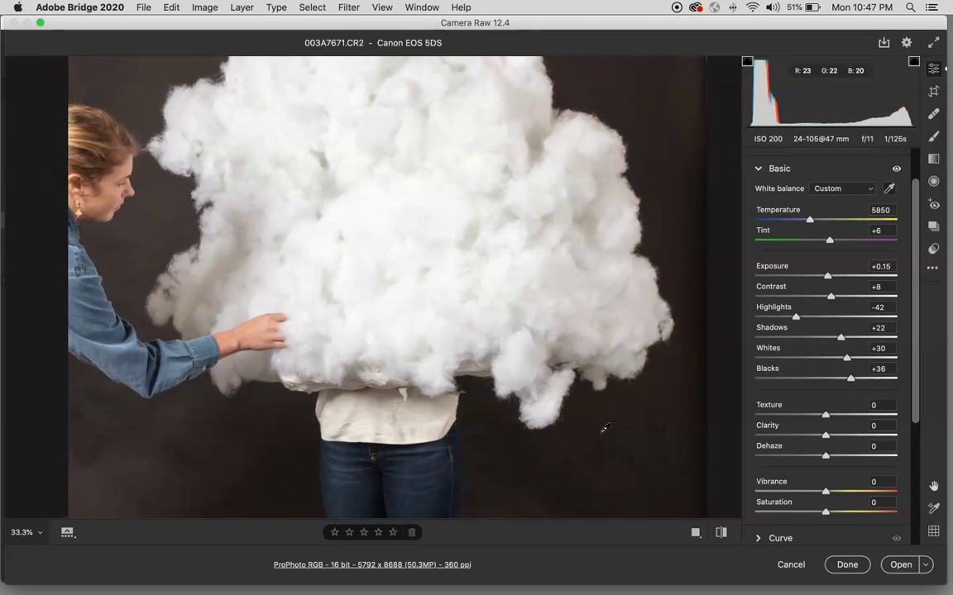
mouse_move(839, 419)
left_mouse_down()
mouse_move(866, 421)
mouse_move(829, 420)
left_mouse_up()
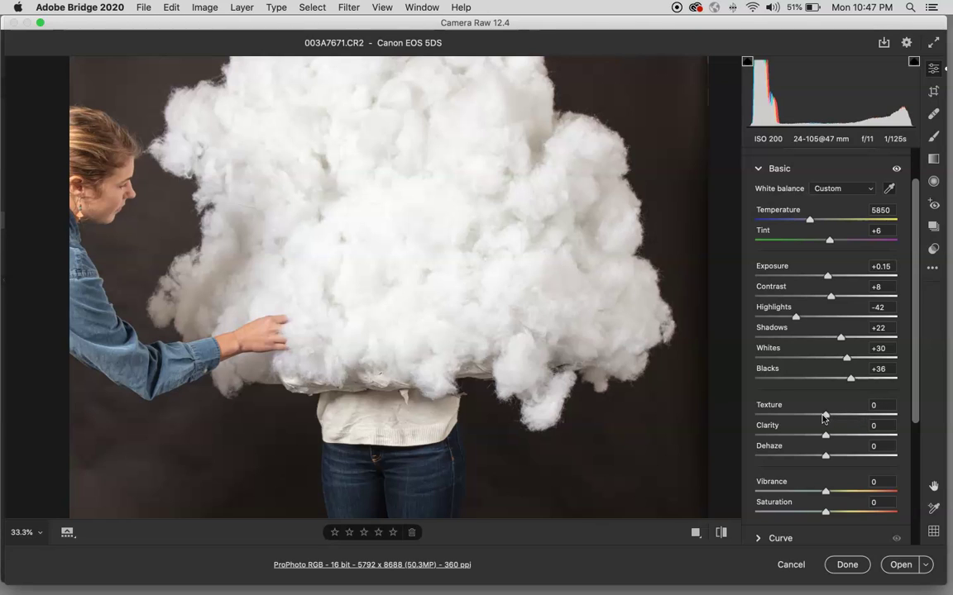
mouse_move(825, 439)
left_mouse_down()
mouse_move(837, 438)
mouse_move(823, 436)
left_mouse_up()
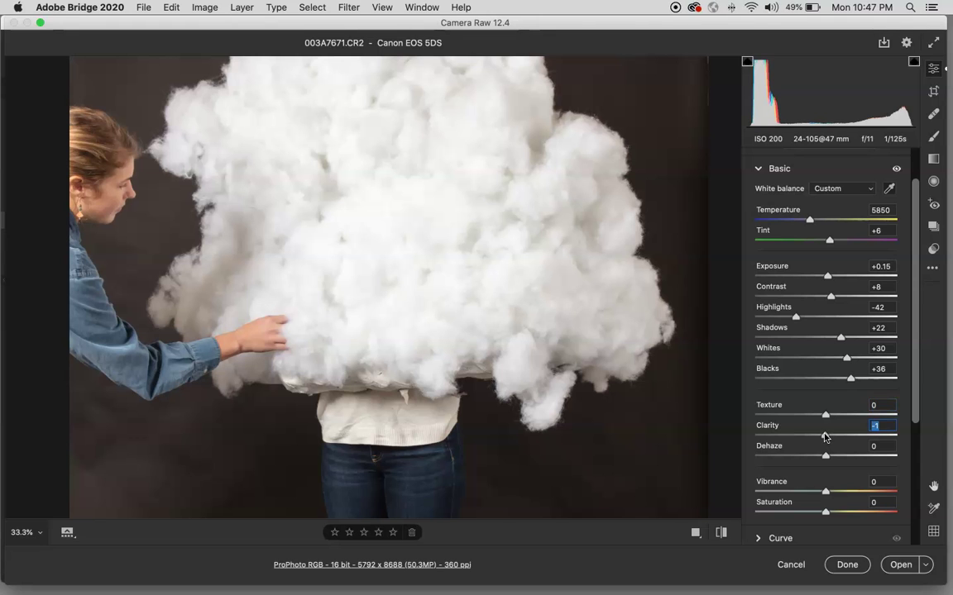
Step: Try different Vibrance and Saturation amounts on the photo, and reset both to 0
scroll(787, 451, "down", 3)
key("super+minus")
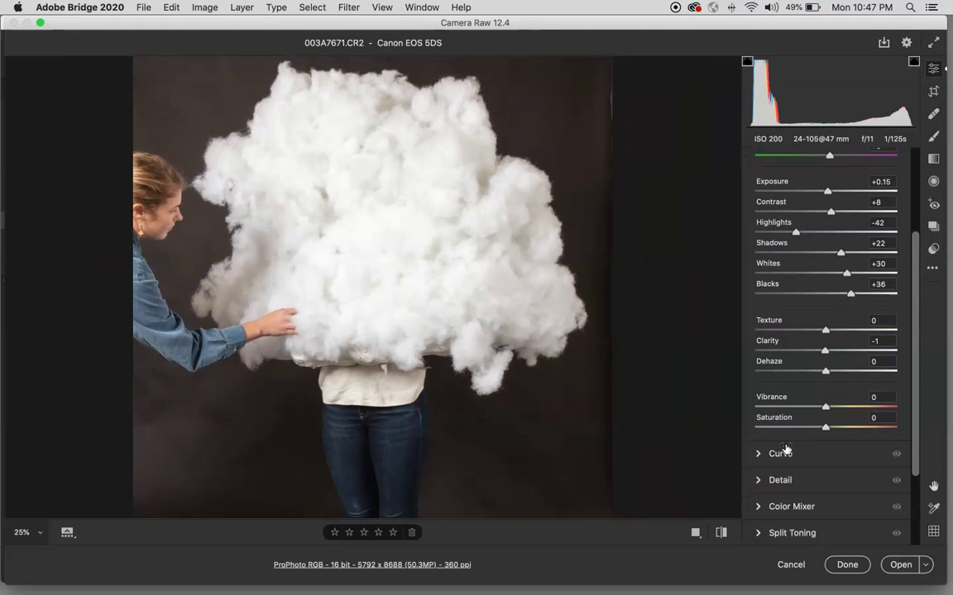
key("super+minus")
key("super+equal")
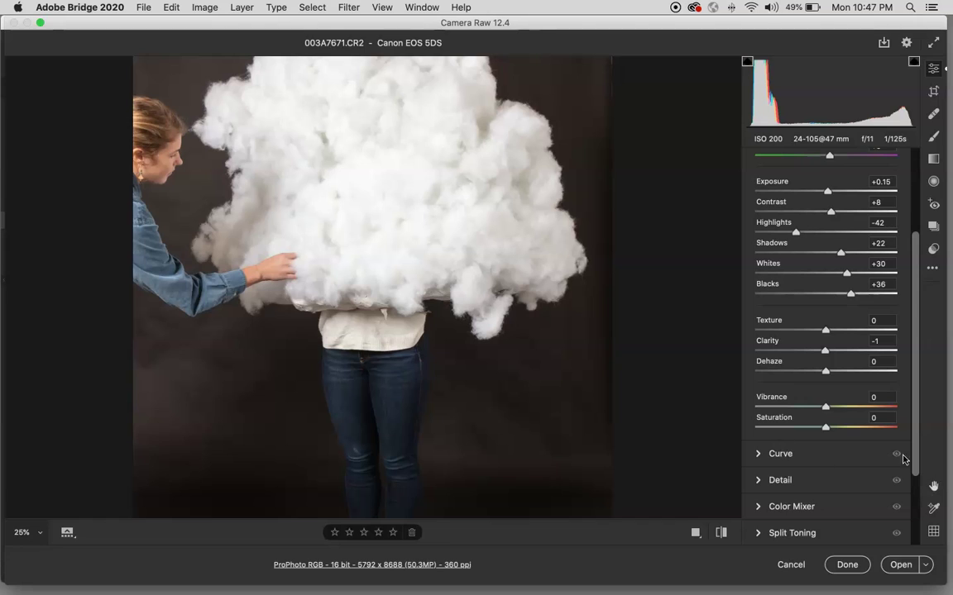
mouse_move(825, 411)
left_mouse_down()
mouse_move(860, 413)
mouse_move(816, 413)
mouse_move(835, 414)
left_mouse_up()
left_click_drag(832, 409, 828, 432)
scroll(827, 428, "down", 1)
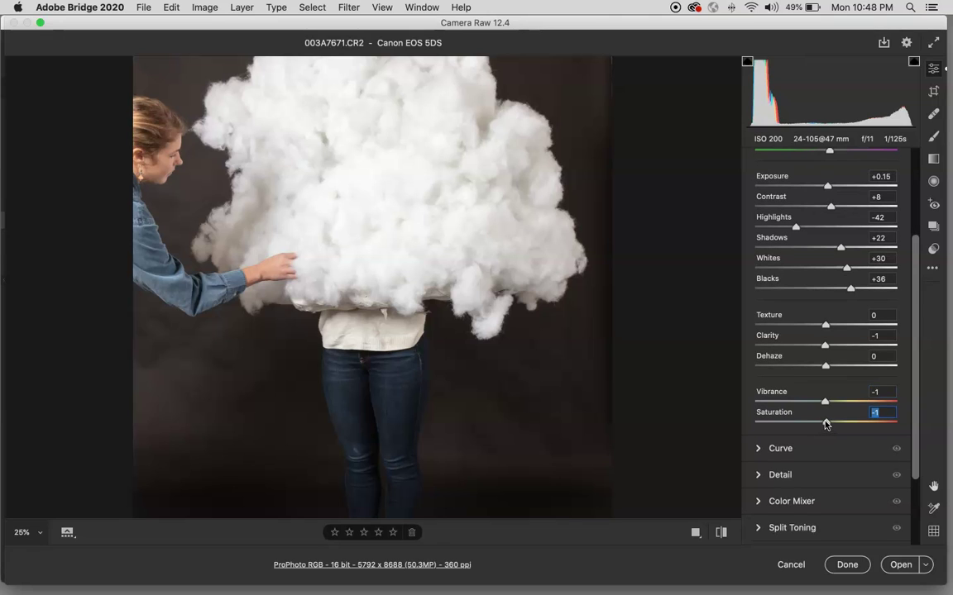
double_click(826, 424)
double_click(827, 402)
Step: Set Vibrance to +10 and check the color of the jeans, shirt and background
left_click_drag(828, 403, 835, 405)
left_click(833, 404)
scroll(339, 438, "down", 3)
scroll(339, 439, "up", 2)
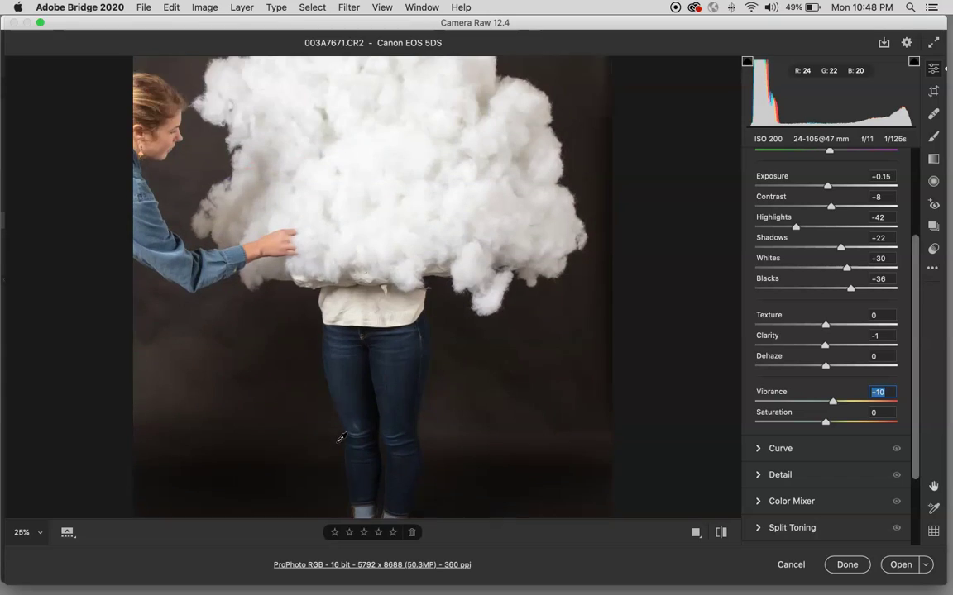
scroll(339, 438, "up", 3)
scroll(336, 440, "down", 3)
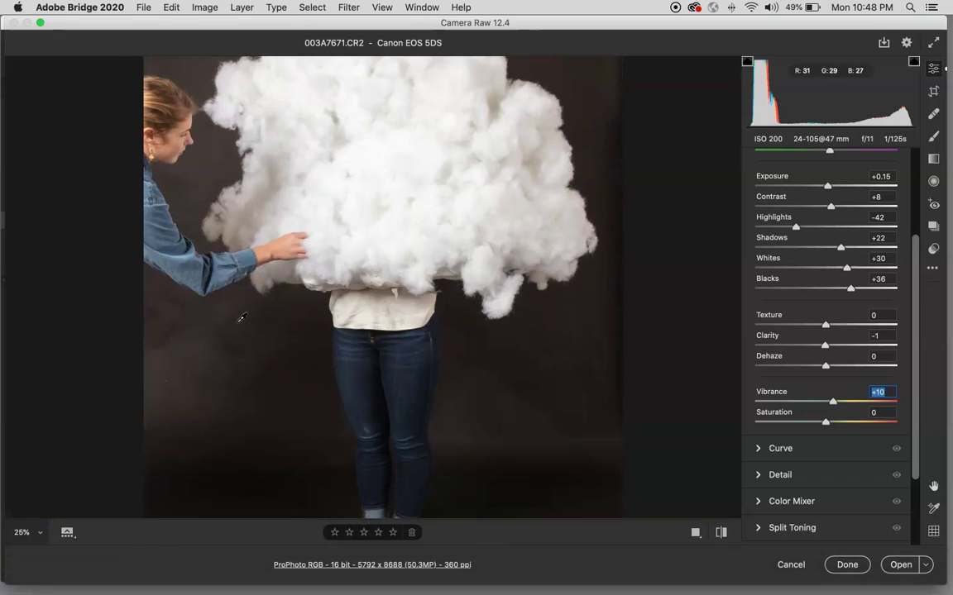
mouse_move(146, 27)
left_mouse_down()
mouse_move(533, 76)
mouse_move(357, 28)
mouse_move(146, 26)
left_mouse_up()
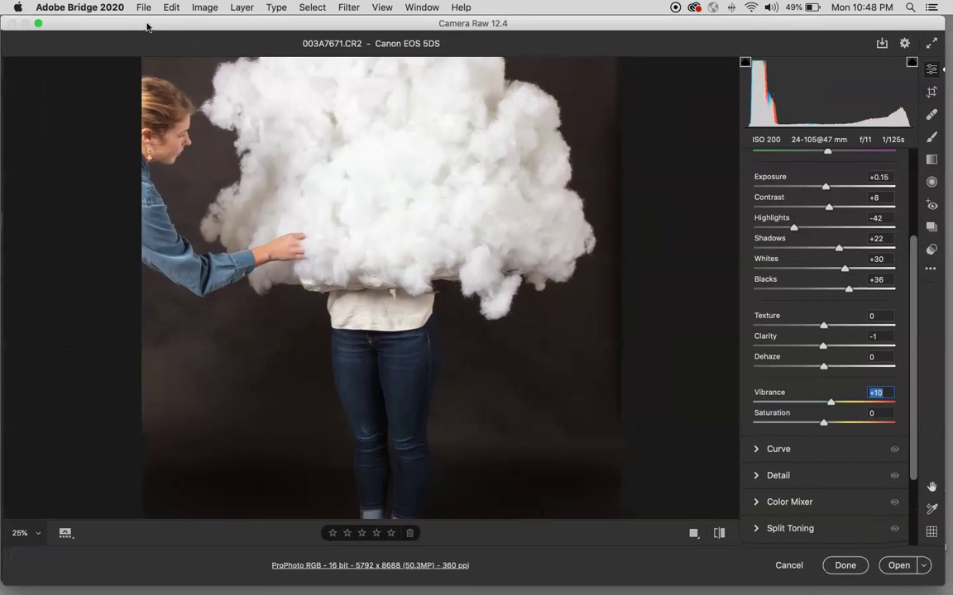
Step: Collapse the Basic section and toggle its adjustments off and on to compare the photo before and after
scroll(793, 214, "up", 4)
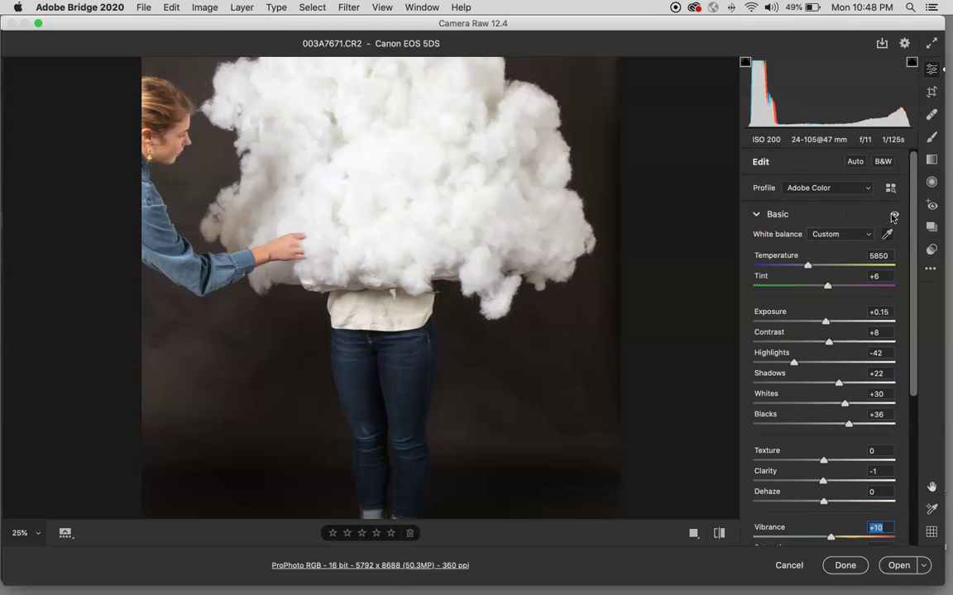
left_click(755, 216)
left_click(894, 216)
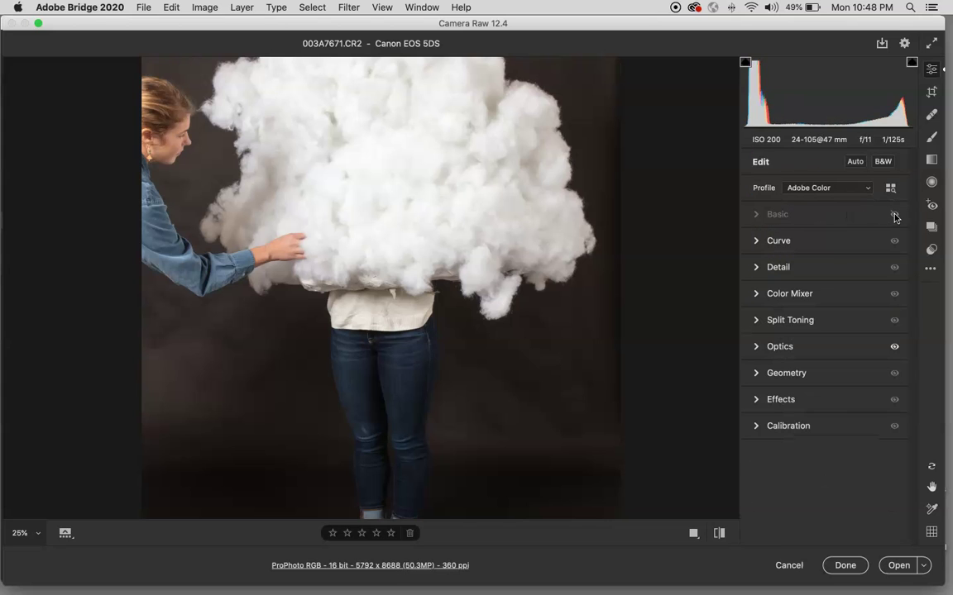
left_click(894, 216)
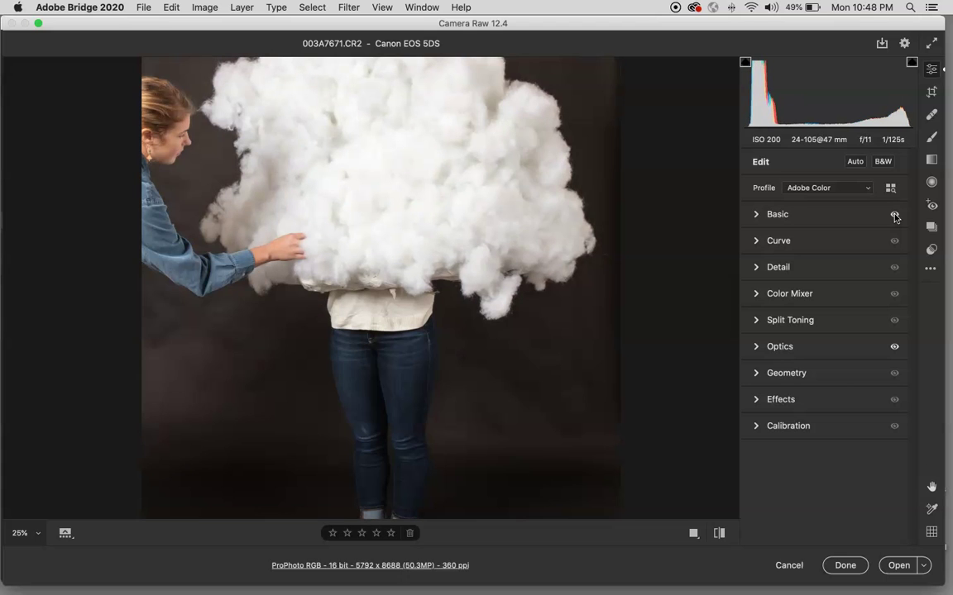
left_click(894, 216)
left_click(894, 216)
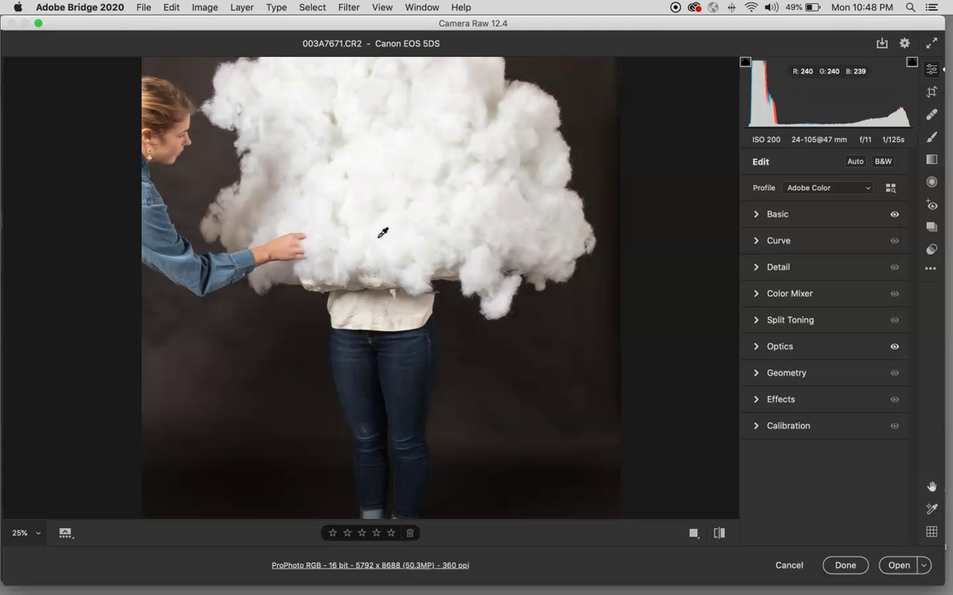
Step: Inspect the cloud's surface and the area beside the woman's face at 100% magnification for detail and stray marks
scroll(384, 231, "down", 4)
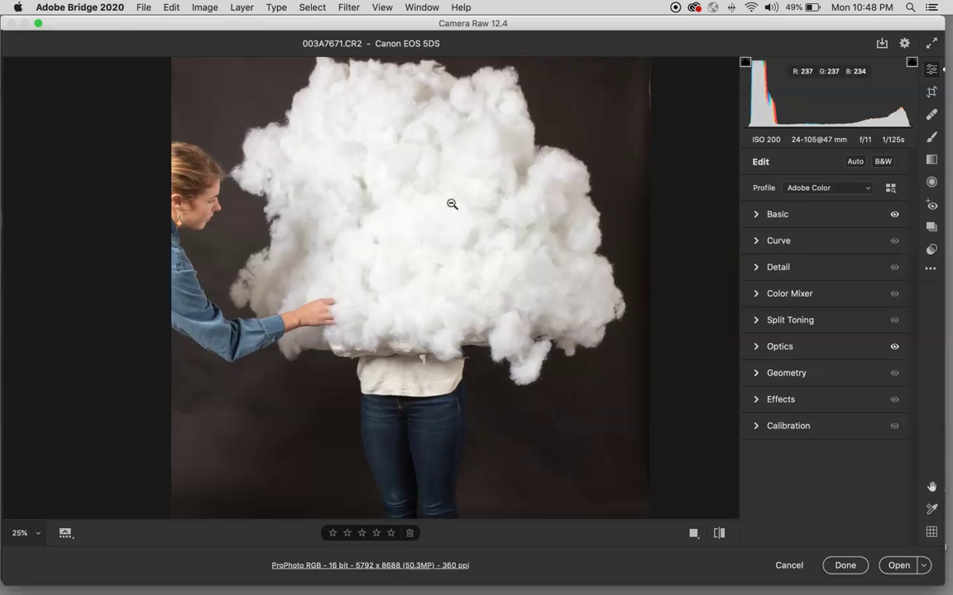
scroll(452, 204, "up", 3)
scroll(454, 198, "up", 1)
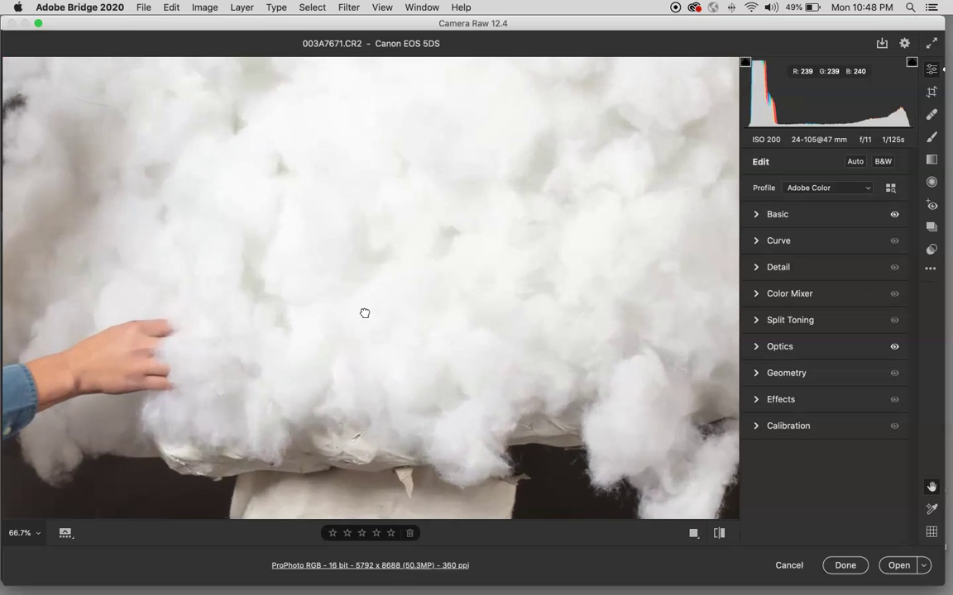
scroll(323, 239, "up", 3)
scroll(316, 228, "up", 1)
left_click_drag(320, 230, 511, 316)
scroll(511, 316, "left", 5)
scroll(511, 316, "down", 3)
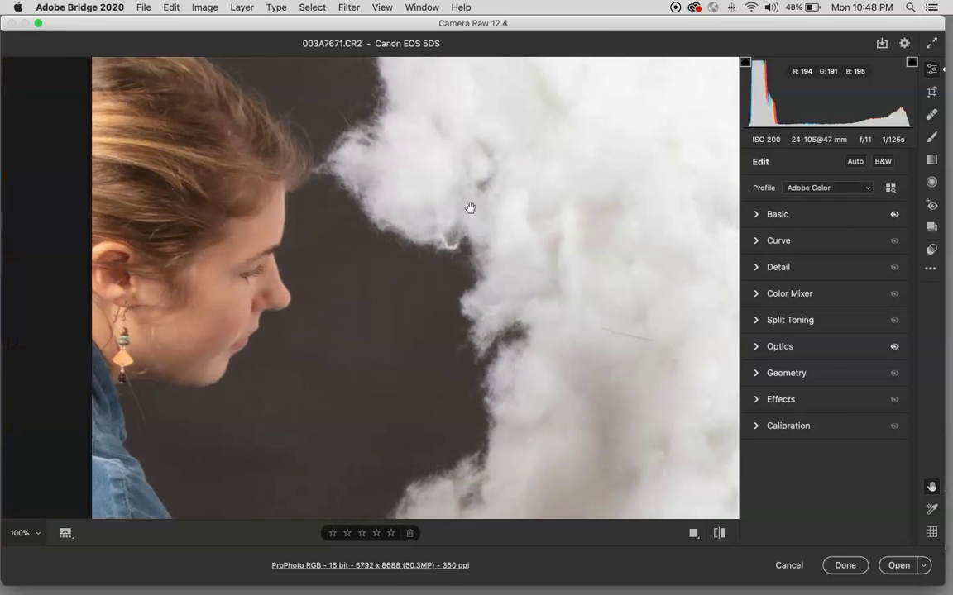
scroll(468, 206, "right", 2)
scroll(446, 184, "right", 2)
scroll(446, 184, "down", 1)
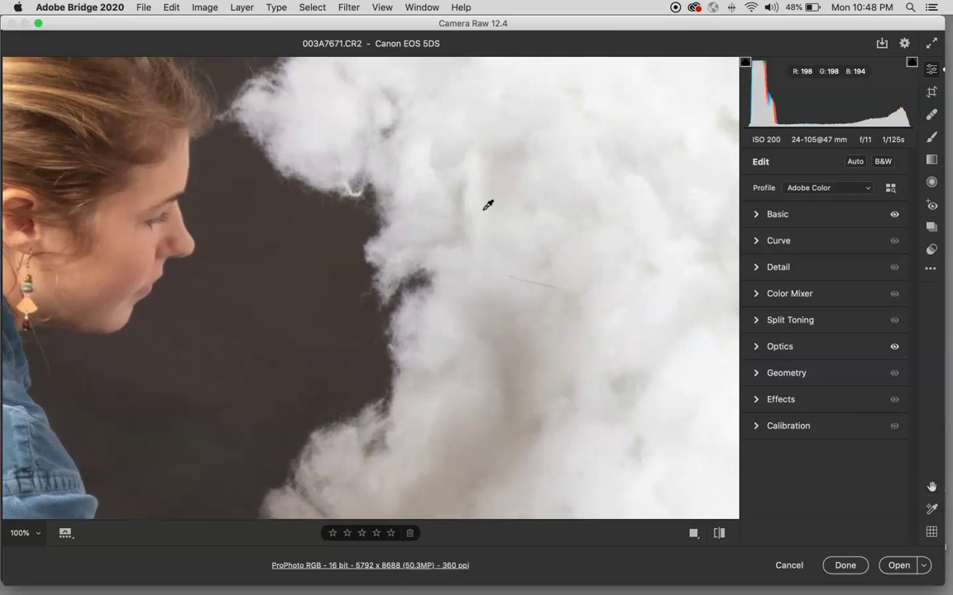
scroll(471, 198, "right", 2)
scroll(616, 207, "right", 1)
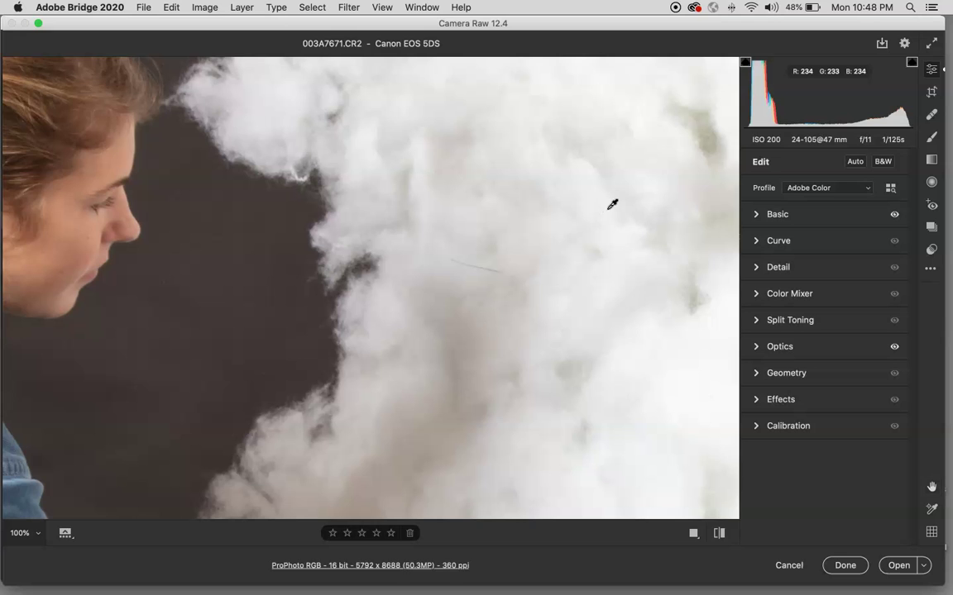
Step: Magnify the cloud's edge against the dark background to 400% and examine it closely
key("super+equal")
scroll(595, 265, "up", 3)
scroll(596, 265, "left", 1)
key("super+equal")
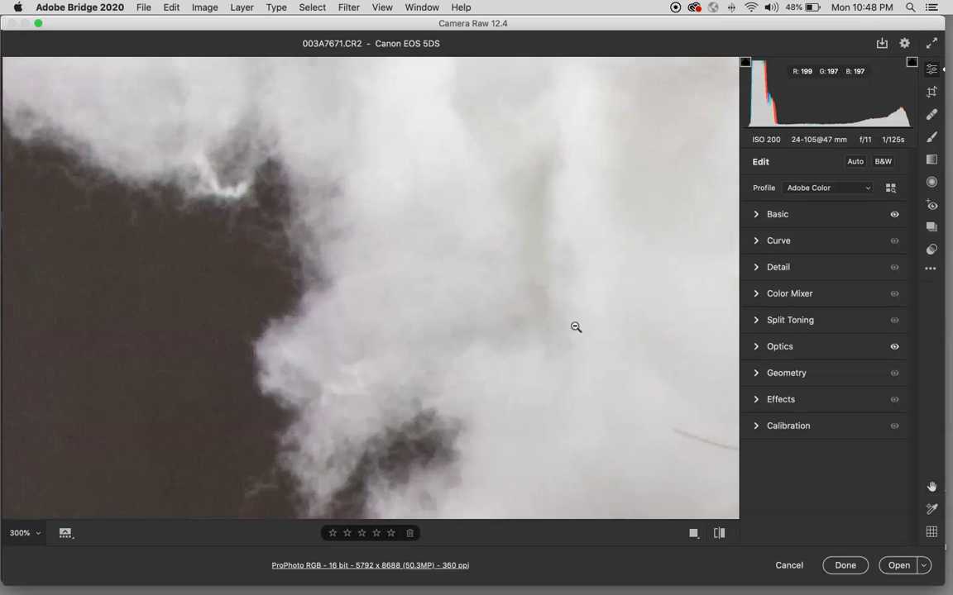
key("super+equal")
scroll(504, 348, "up", 3)
scroll(505, 348, "left", 3)
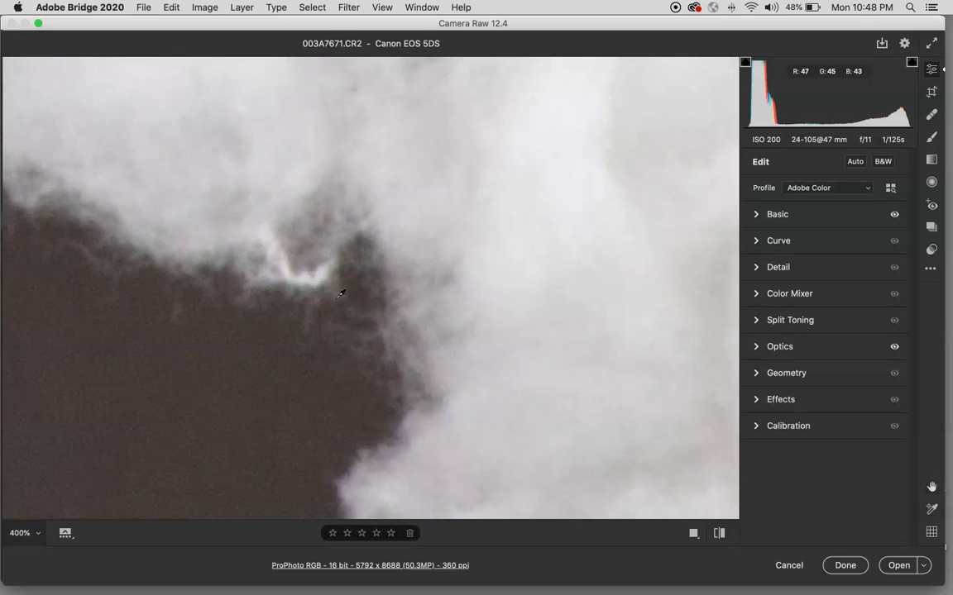
Step: Enable Remove chromatic aberration in the Optics section, compare the cloud's edge with Optics off and on, and collapse the section
left_click(754, 349)
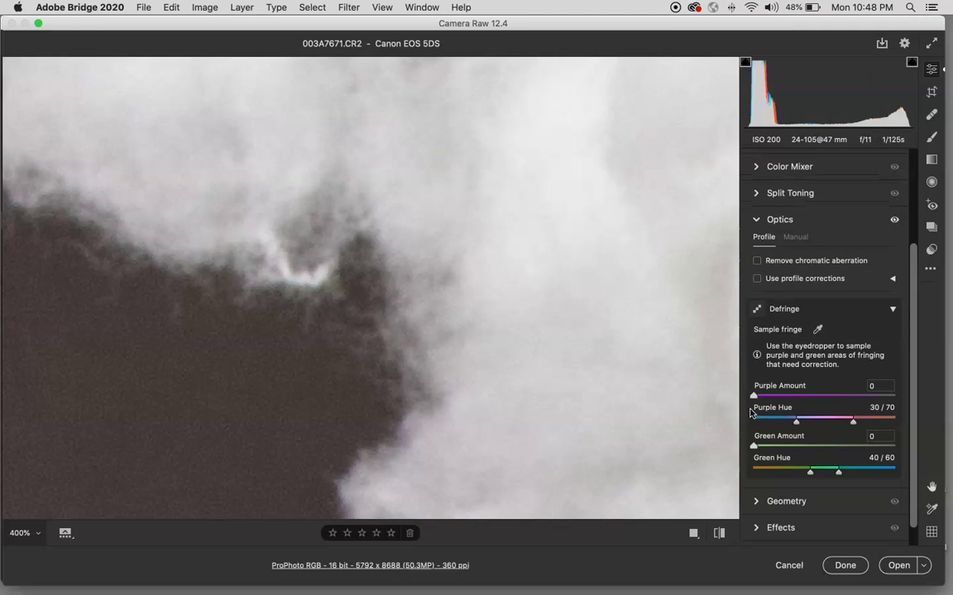
left_click(756, 261)
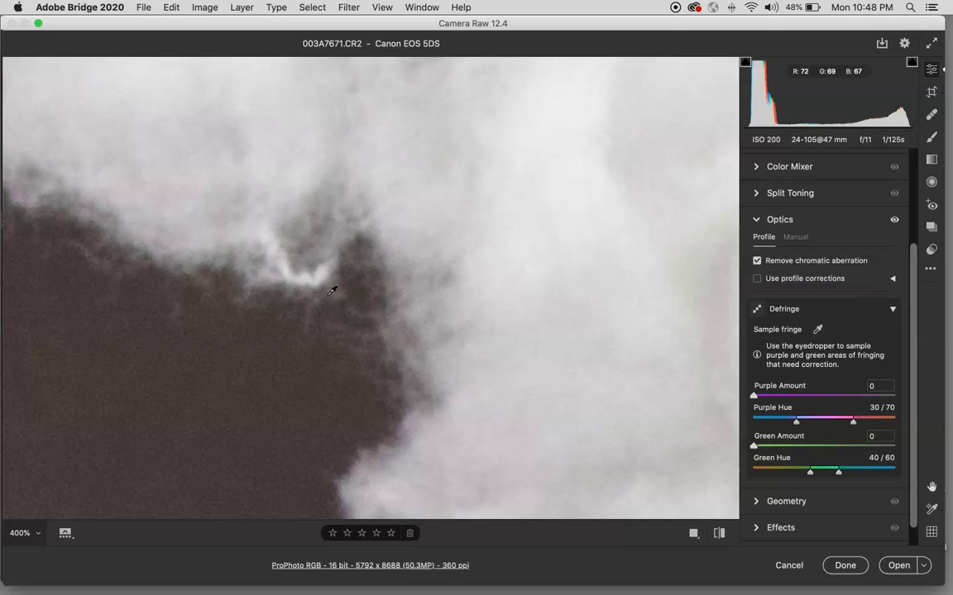
left_click(894, 221)
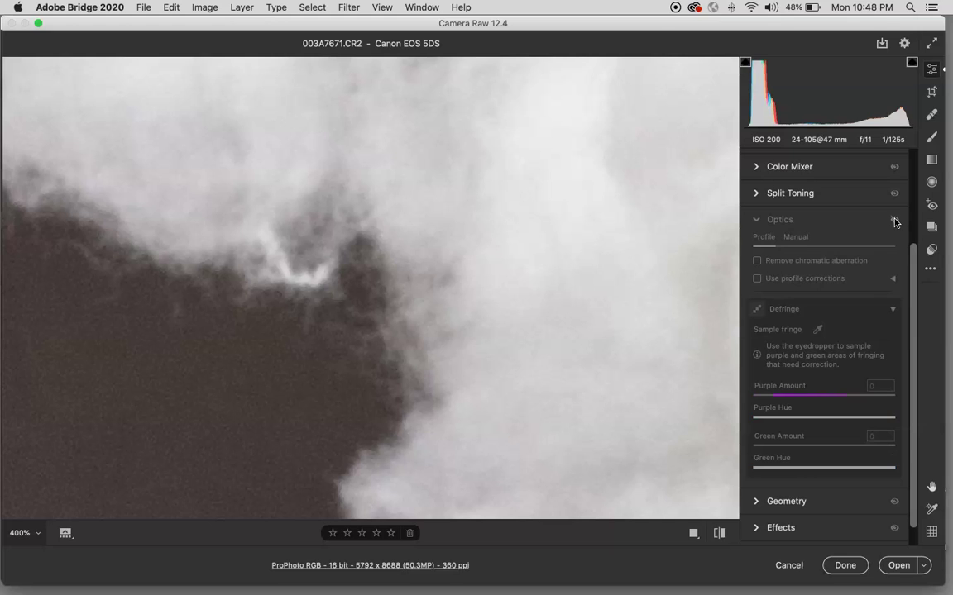
left_click(894, 221)
left_click(894, 221)
left_click(894, 221)
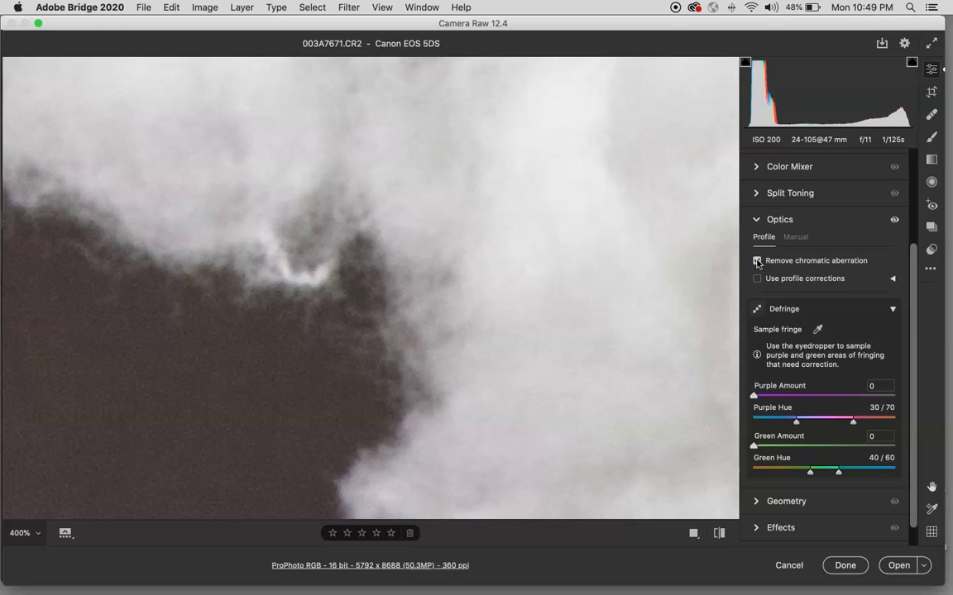
left_click(893, 221)
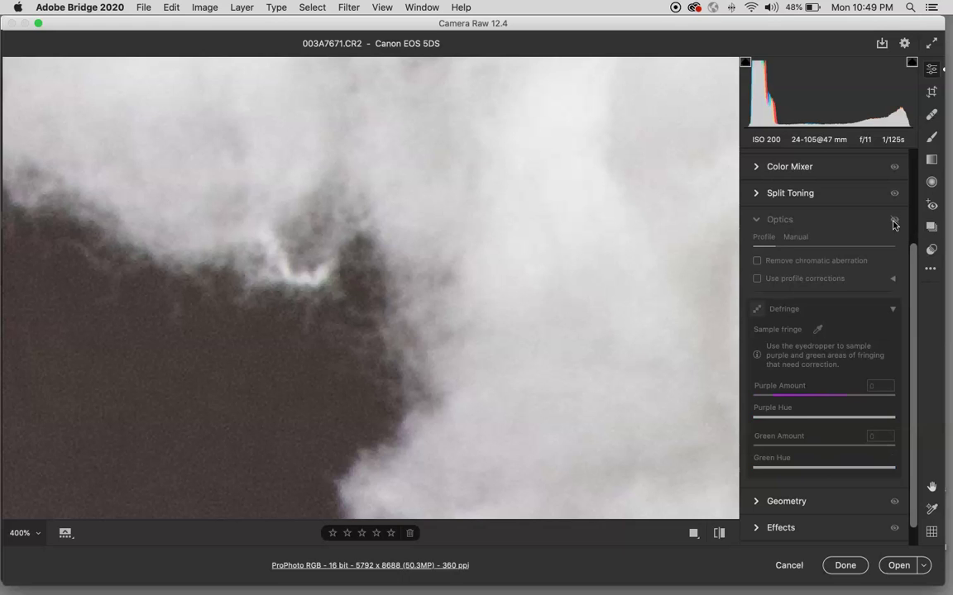
left_click(893, 222)
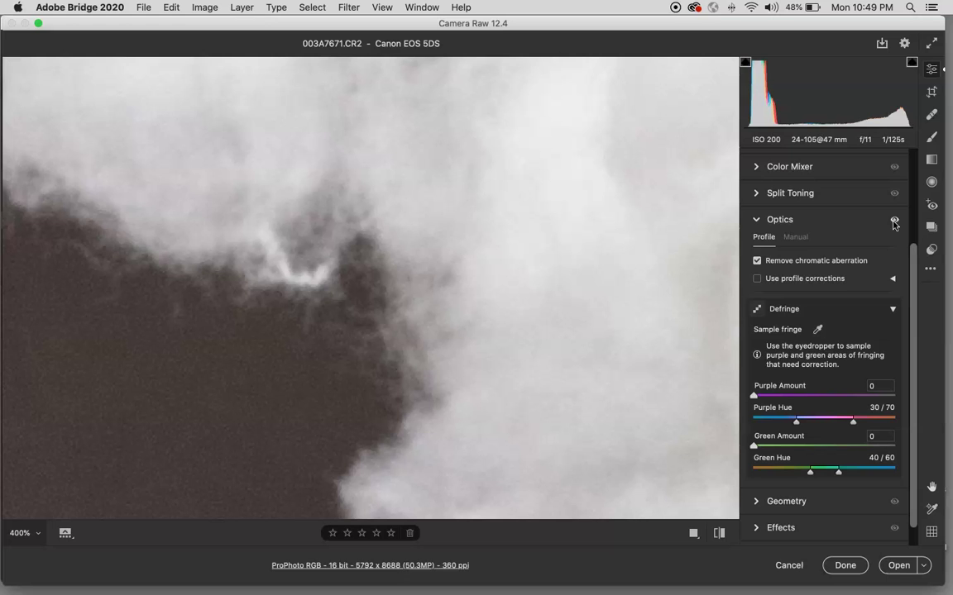
left_click(755, 222)
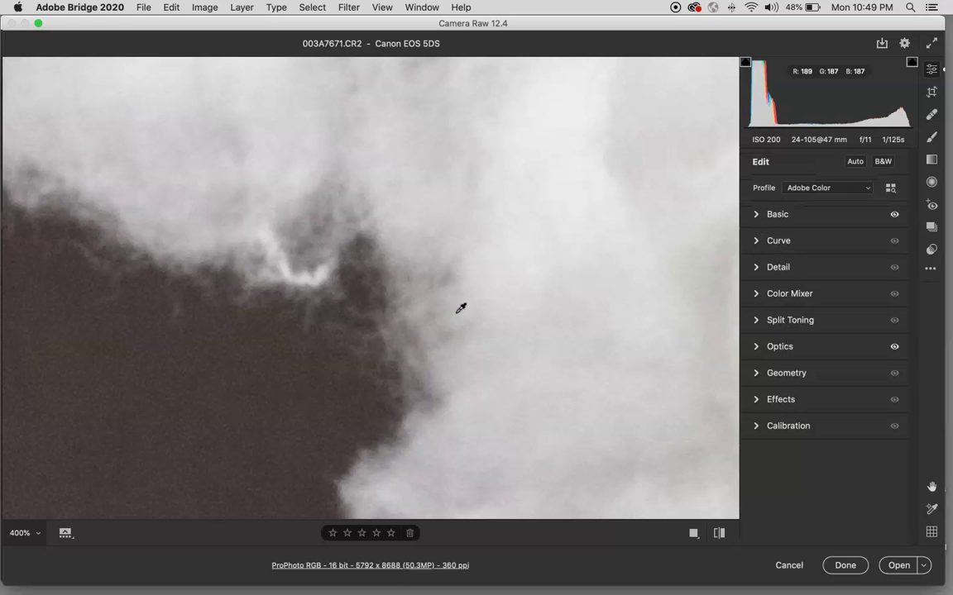
Step: Inspect the woman's face profile at 400% and the cloud's outline and surface at 100% for edge quality
left_click_drag(323, 260, 612, 310)
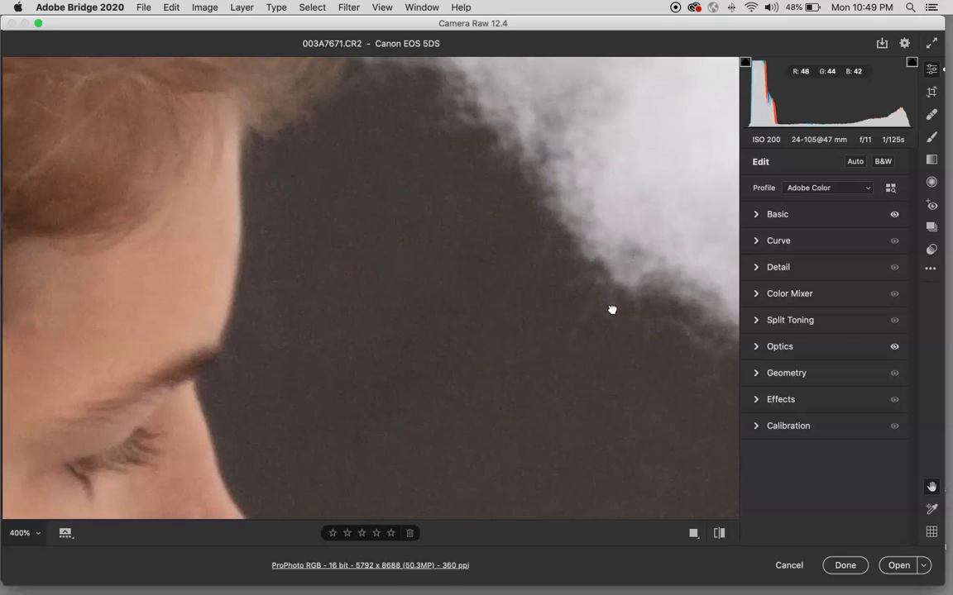
scroll(612, 309, "down", 5)
scroll(612, 309, "left", 5)
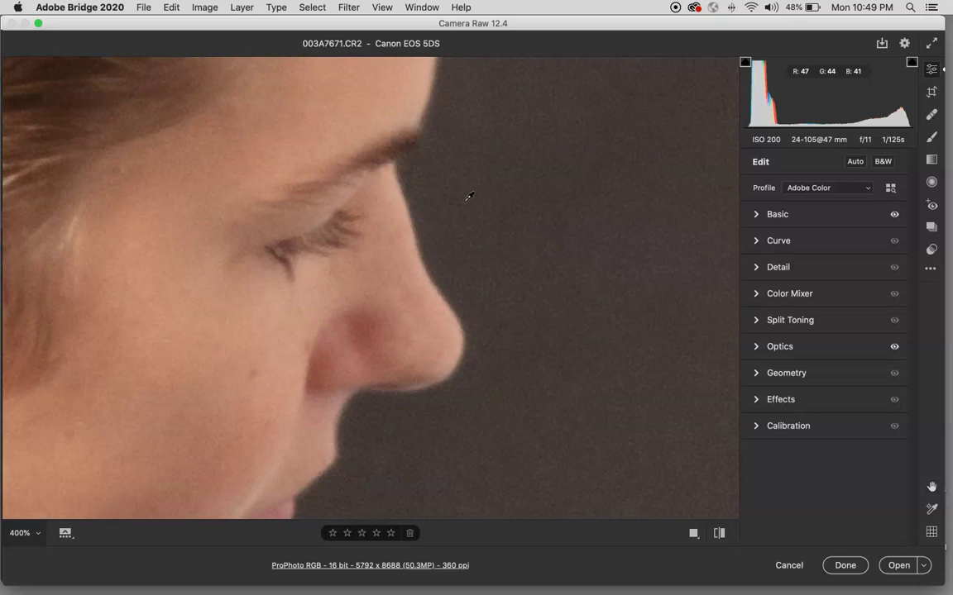
key("super+minus")
key("super+minus")
key("super+minus")
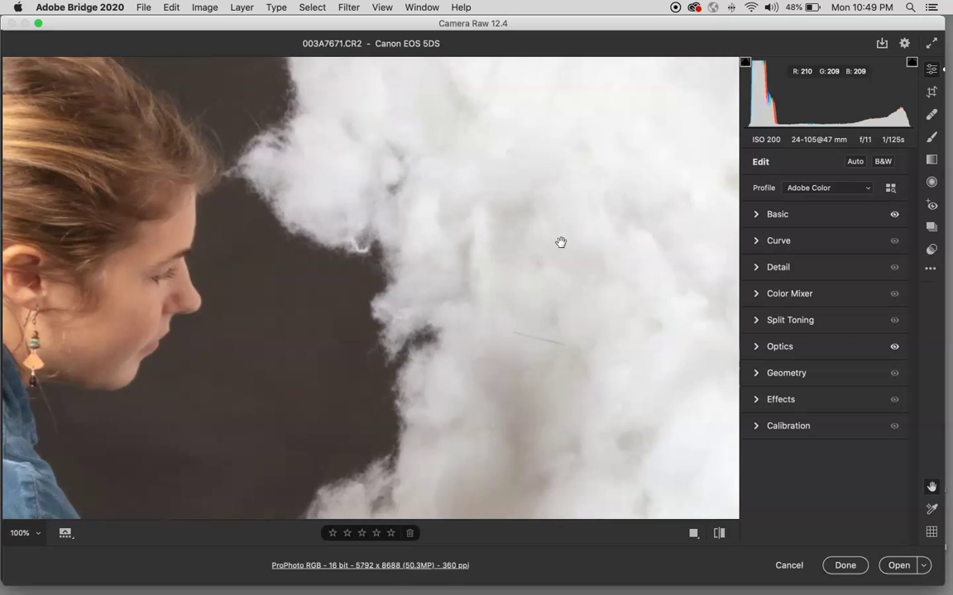
left_click_drag(446, 176, 287, 319)
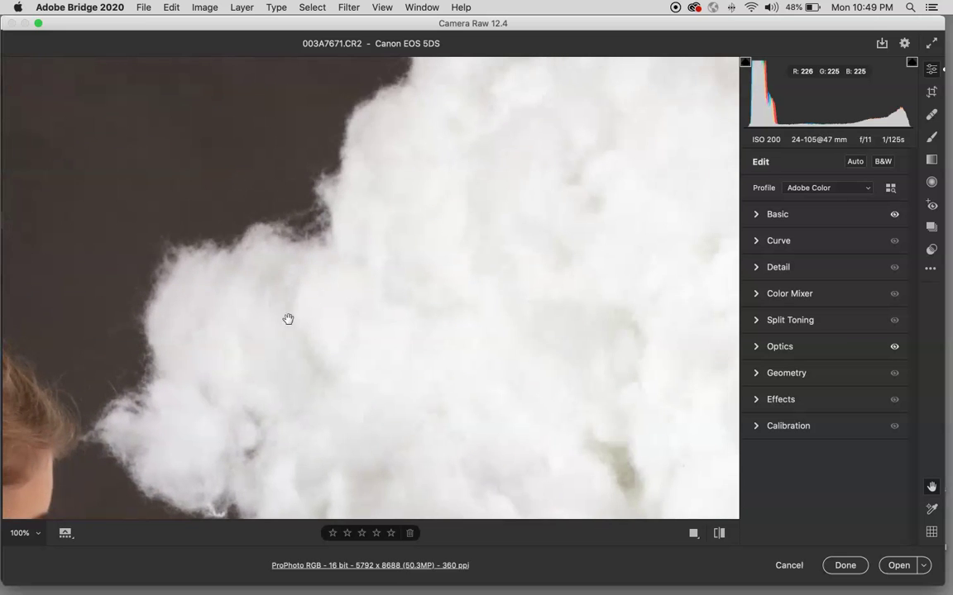
scroll(431, 240, "down", 10)
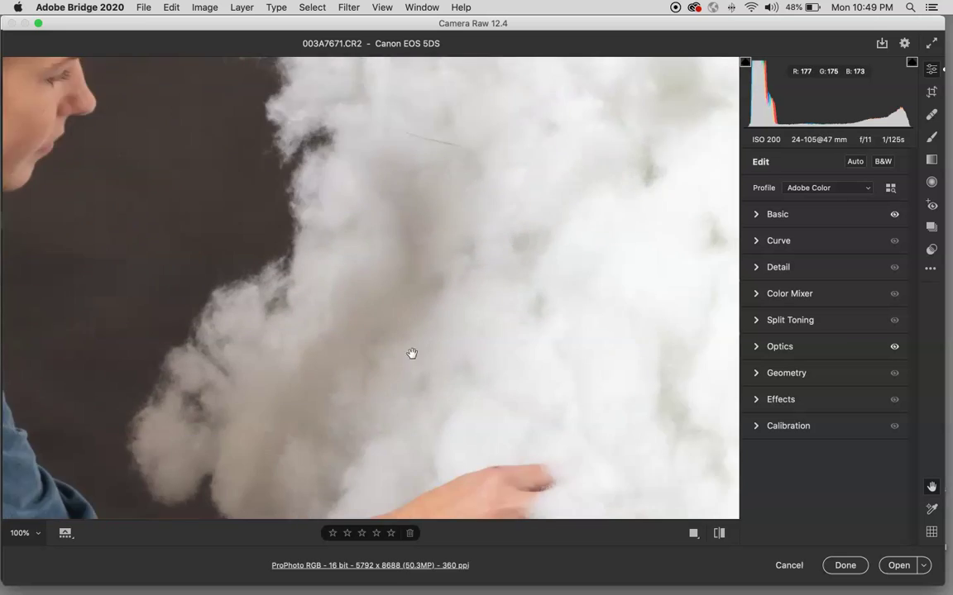
Step: Inspect the dark areas of the jeans, the rolled cuffs and the bare feet at up to 200% magnification
scroll(401, 161, "down", 15)
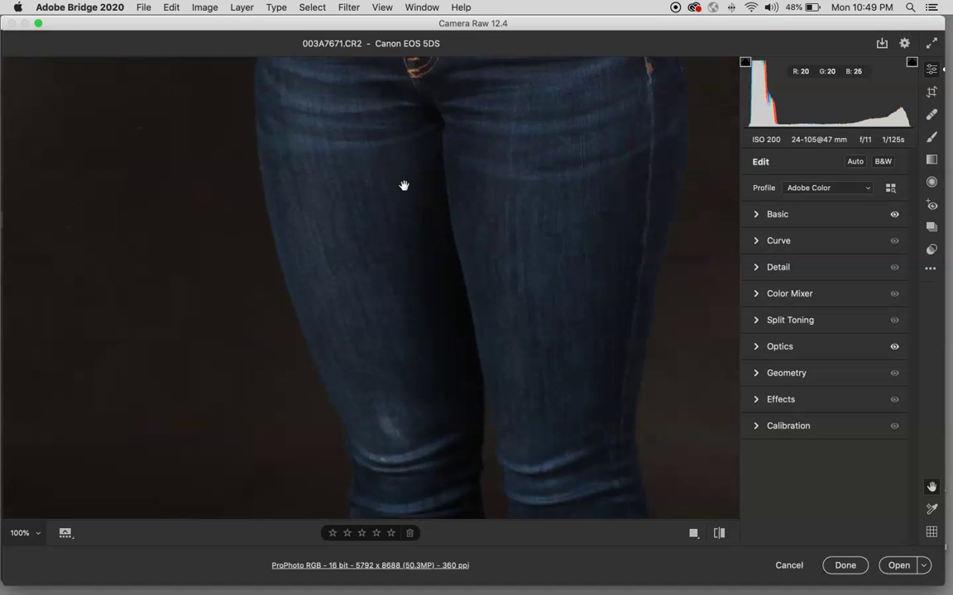
key("super+equal")
scroll(361, 319, "up", 8)
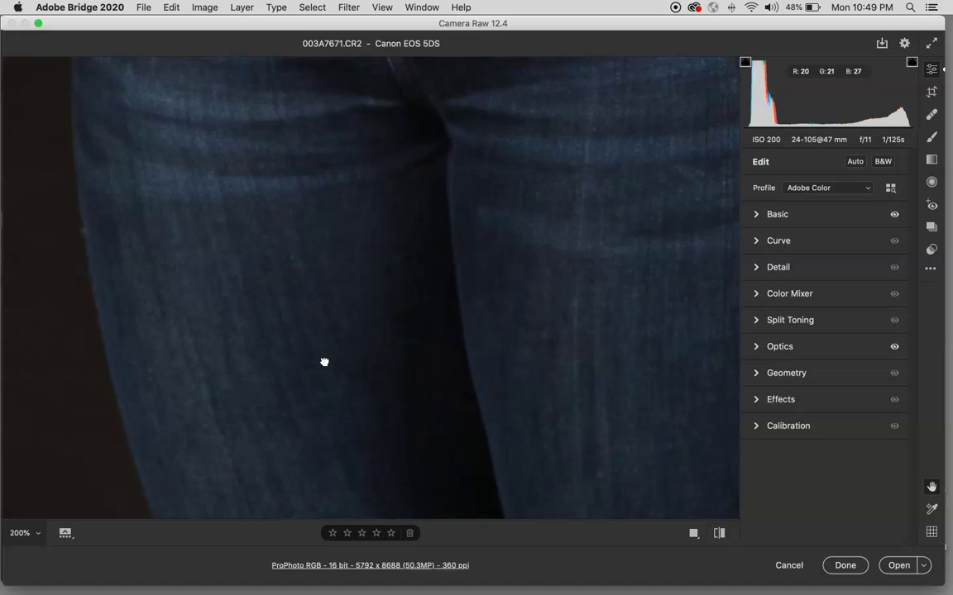
scroll(309, 290, "up", 5)
scroll(380, 305, "down", 15)
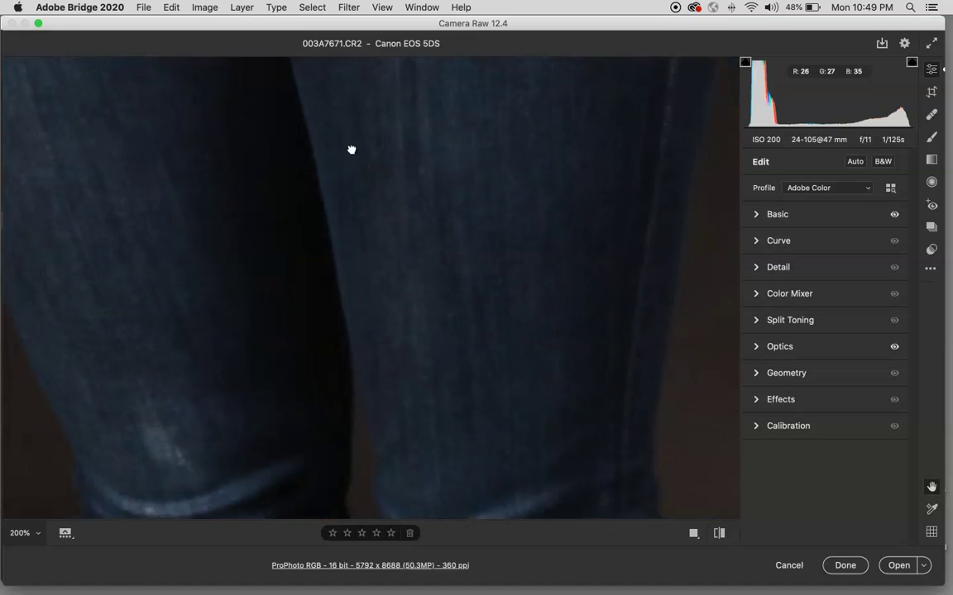
scroll(290, 65, "down", 15)
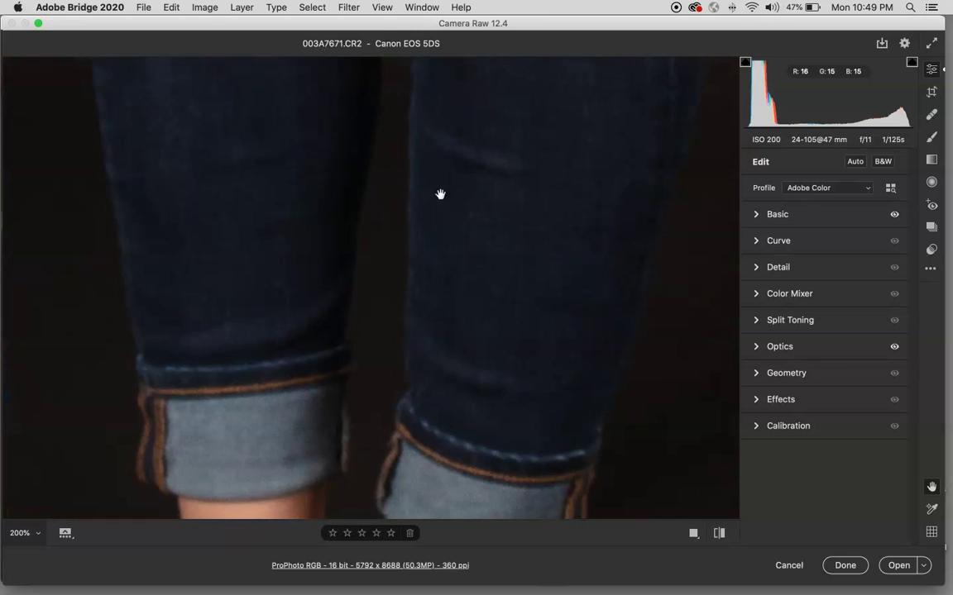
scroll(362, 180, "down", 5)
scroll(394, 85, "left", 4)
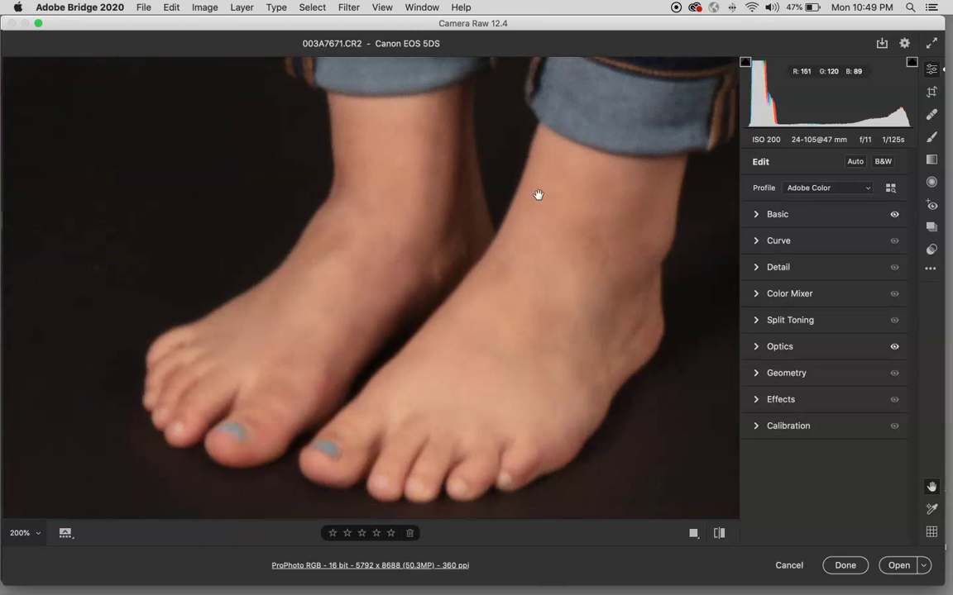
left_click_drag(549, 199, 570, 198)
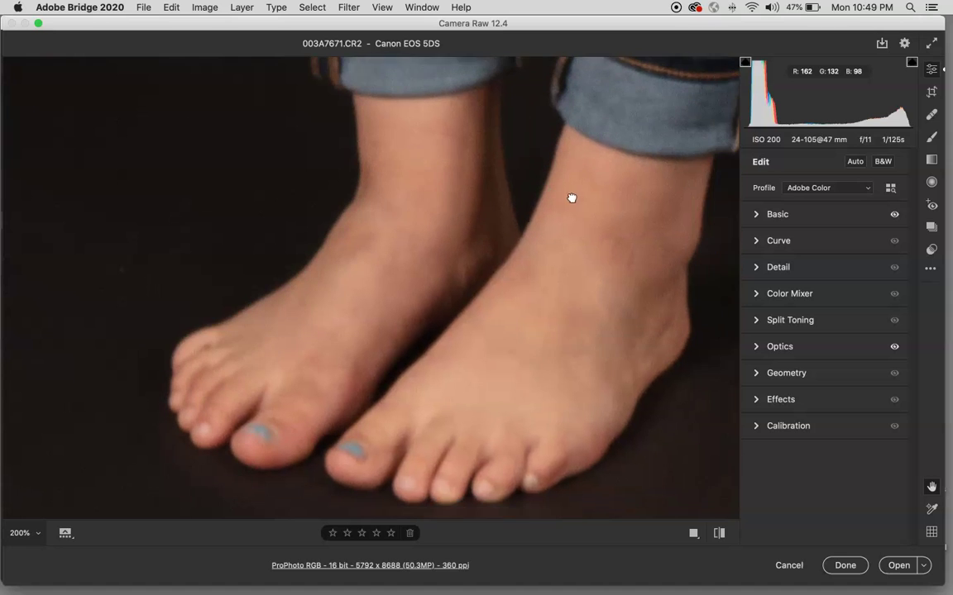
key("super+minus")
key("super+minus")
key("super+equal")
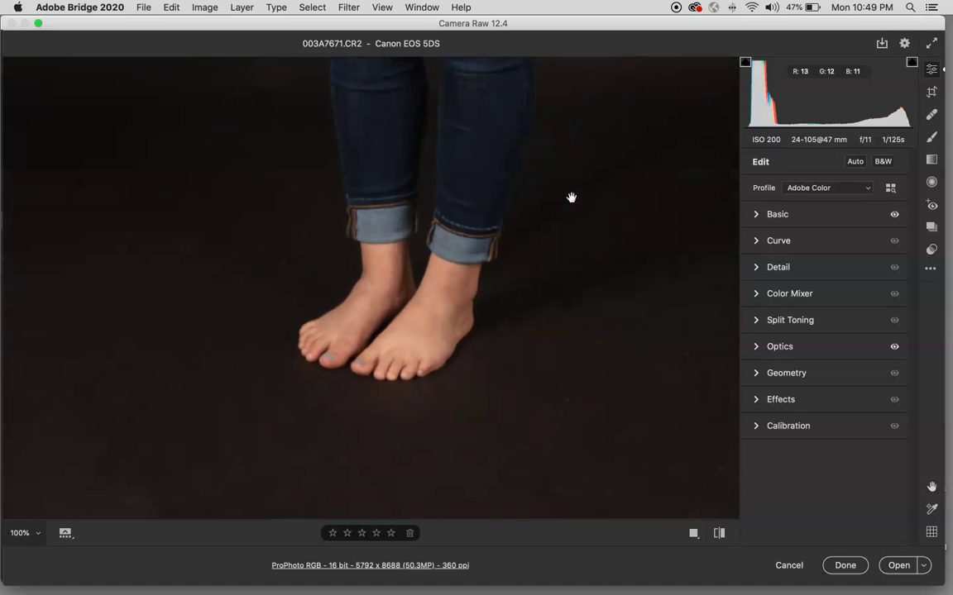
key("super+equal")
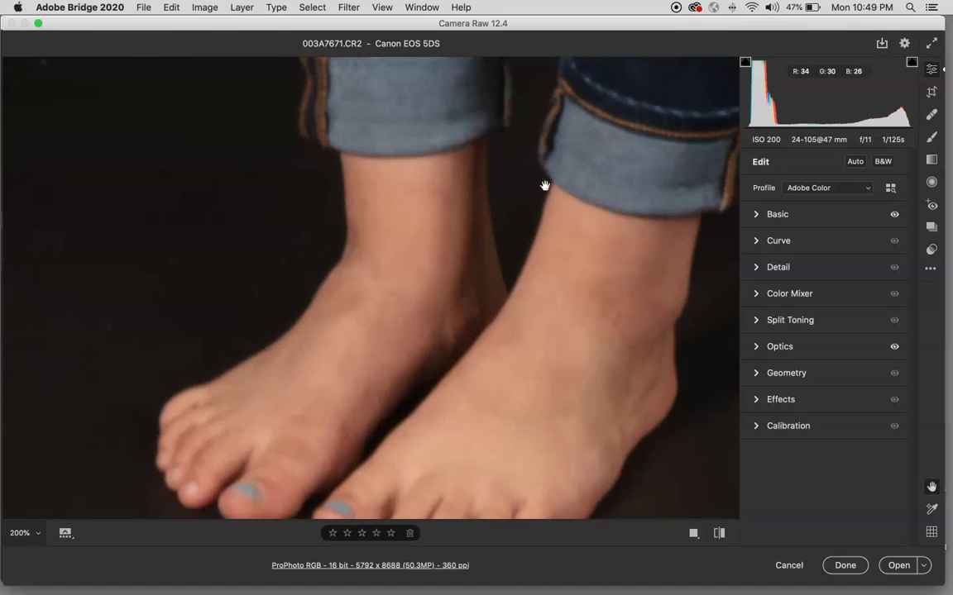
Step: Examine the shirt's ribbed hem and the torn paper scrap beneath the cloud at 200%
scroll(544, 187, "up", 10)
scroll(583, 284, "up", 15)
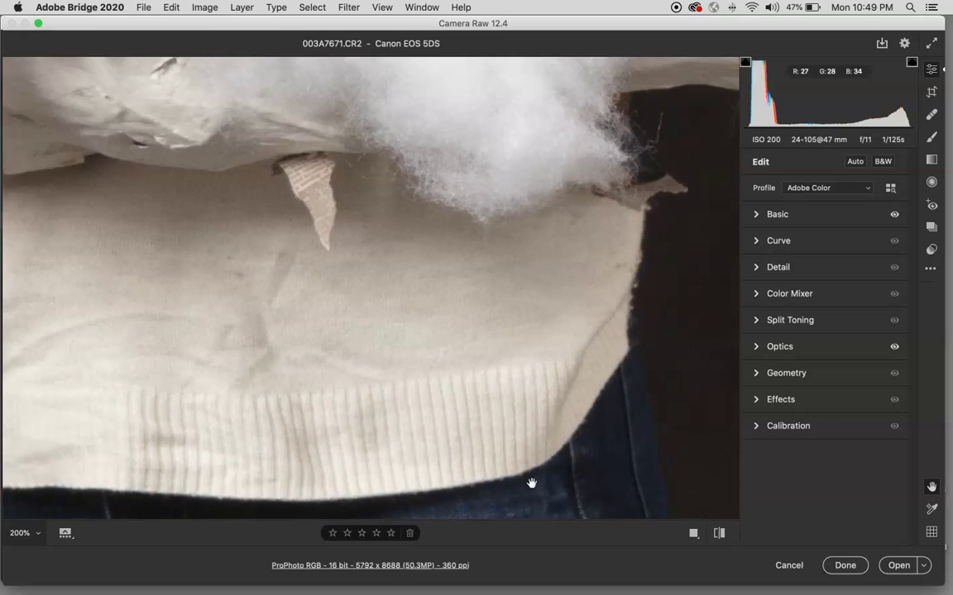
left_click_drag(455, 334, 517, 300)
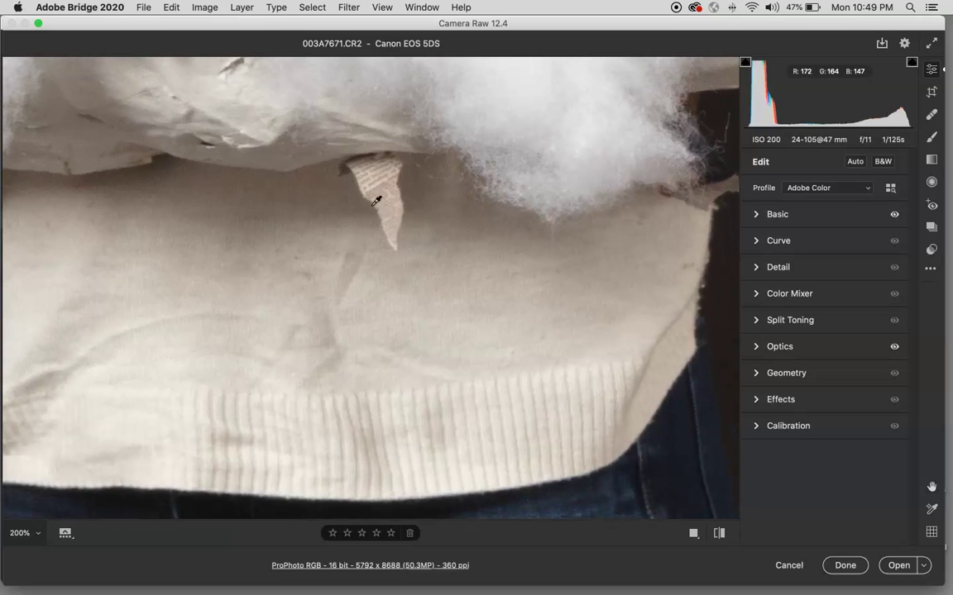
left_click_drag(532, 310, 493, 302)
key("s")
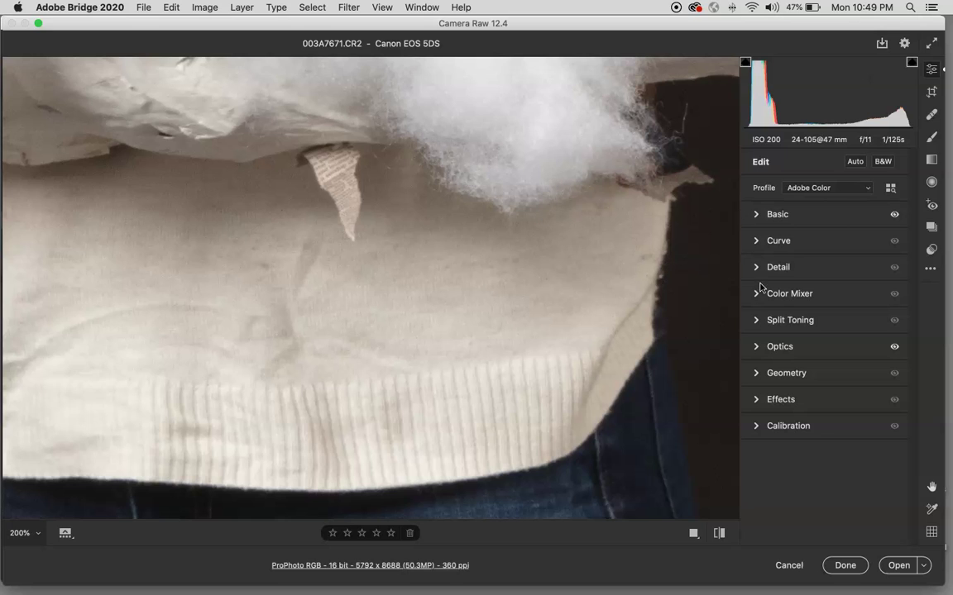
Step: Check the Curve section and close it, and open Detail with the extra Sharpening and Color Noise Reduction settings collapsed
left_click(757, 241)
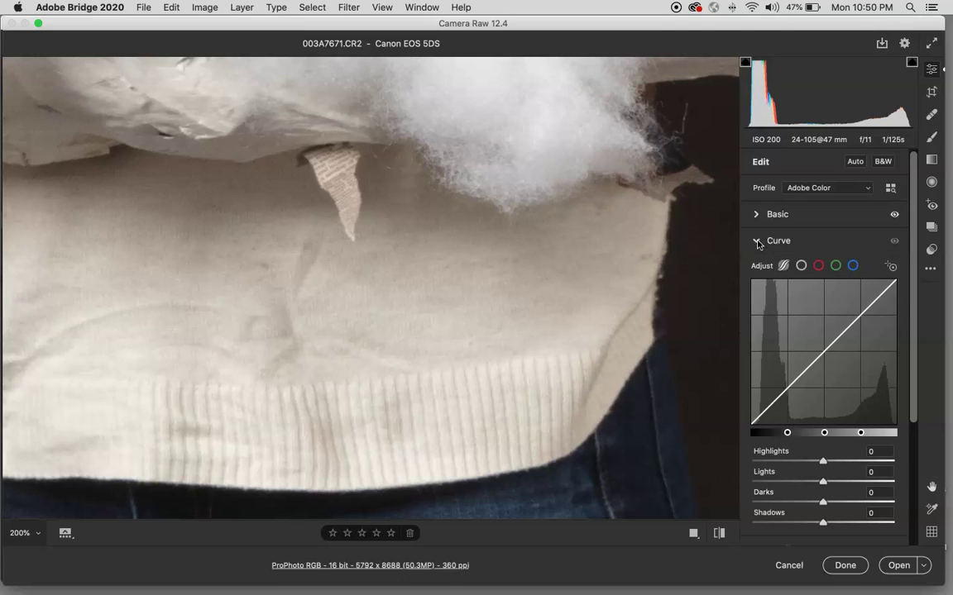
left_click(758, 242)
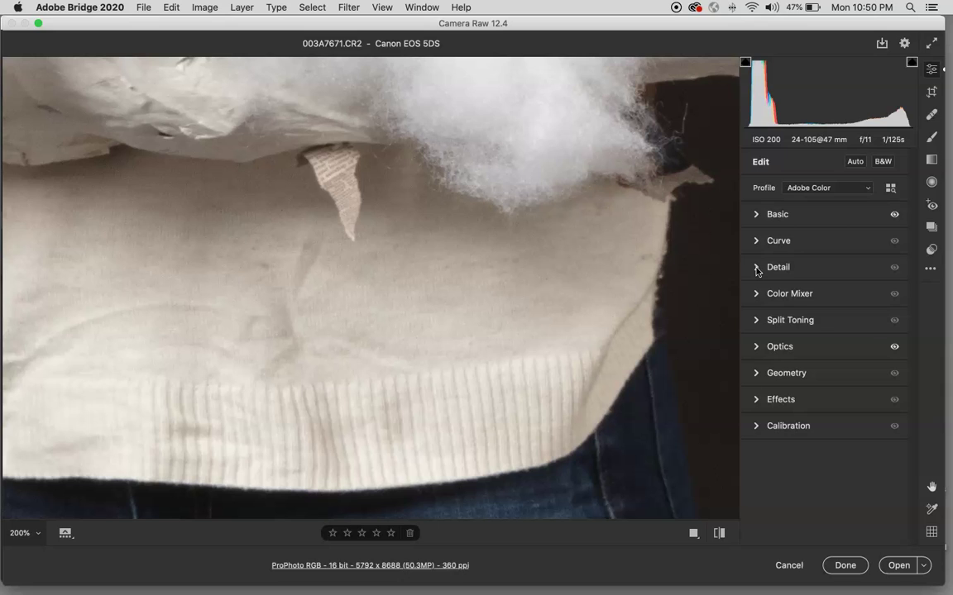
left_click(756, 268)
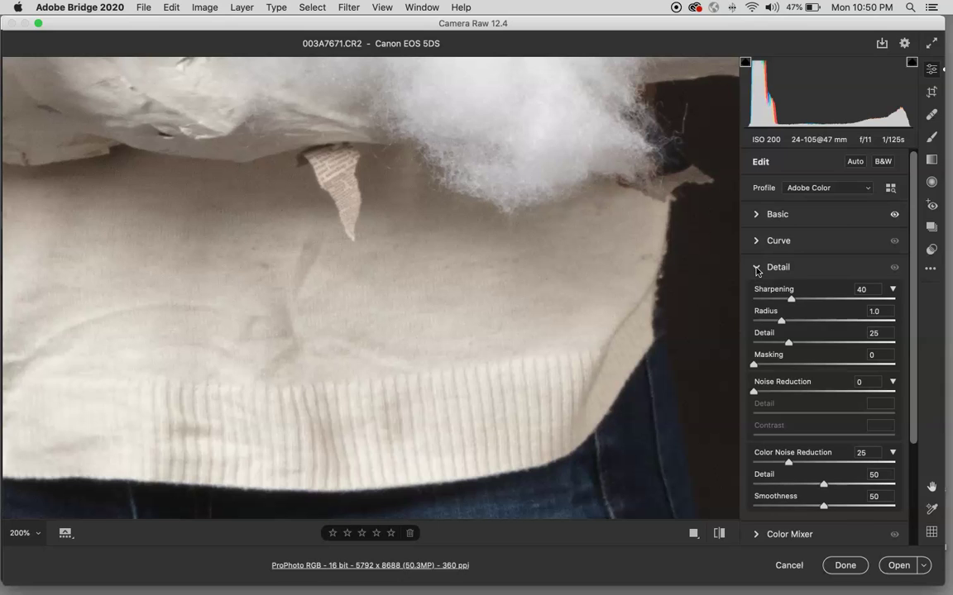
left_click(891, 289)
left_click(892, 387)
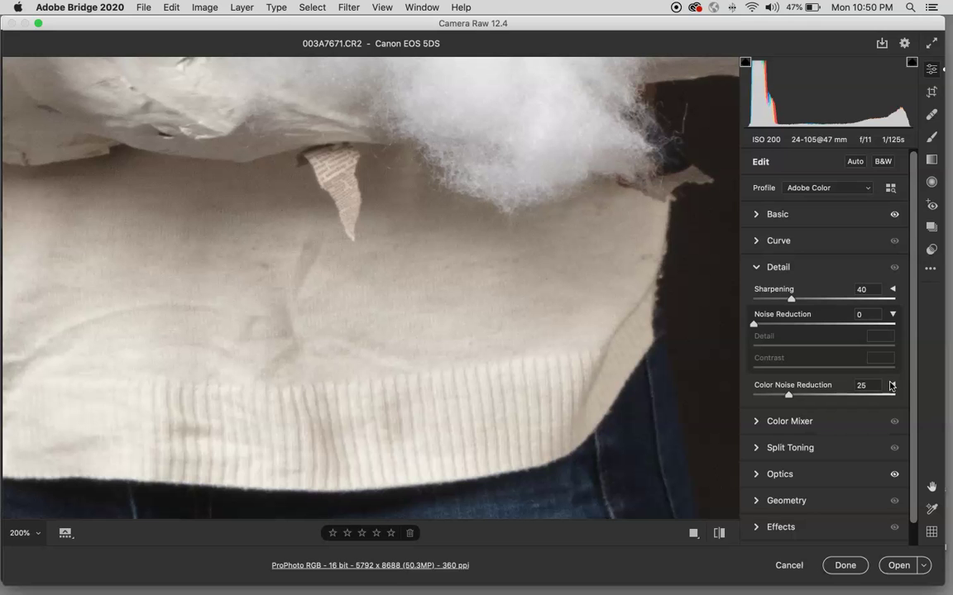
Step: Survey the cloud's wispy fibers, the shirt fabric, the dark background and the jeans' waistband at 200% to judge sharpness and noise
scroll(547, 346, "up", 5)
scroll(548, 346, "right", 5)
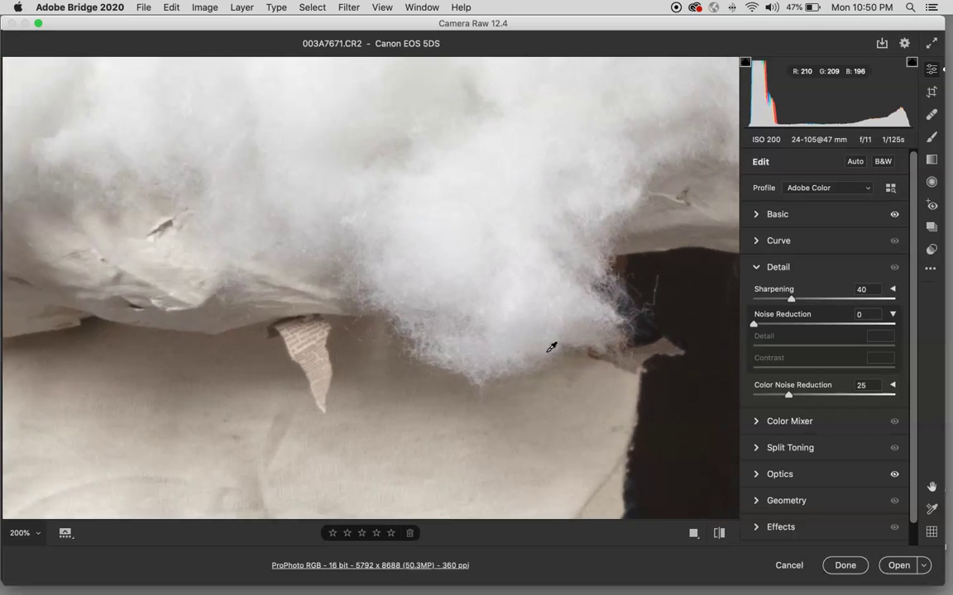
scroll(551, 346, "down", 5)
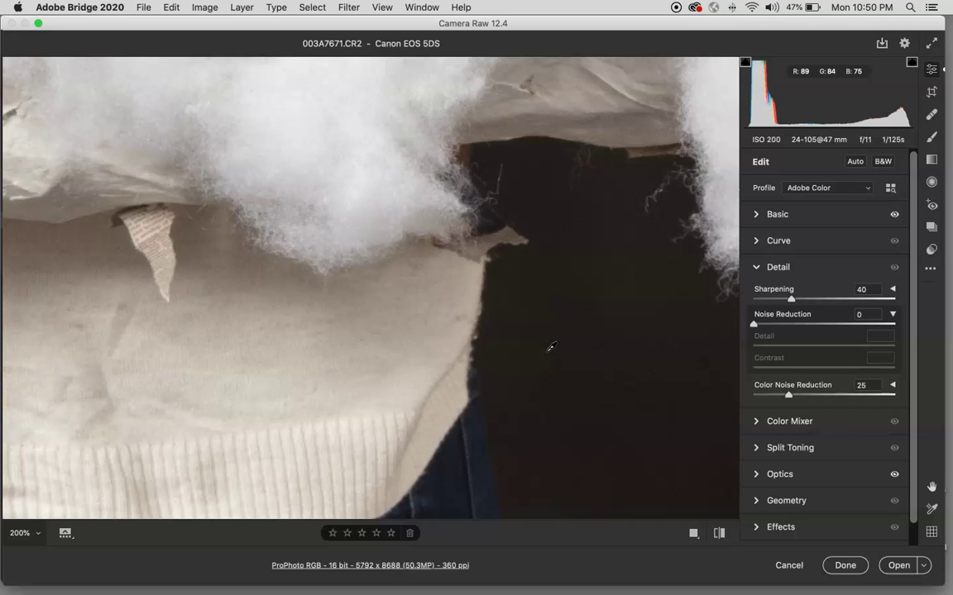
scroll(551, 347, "down", 5)
scroll(551, 346, "left", 5)
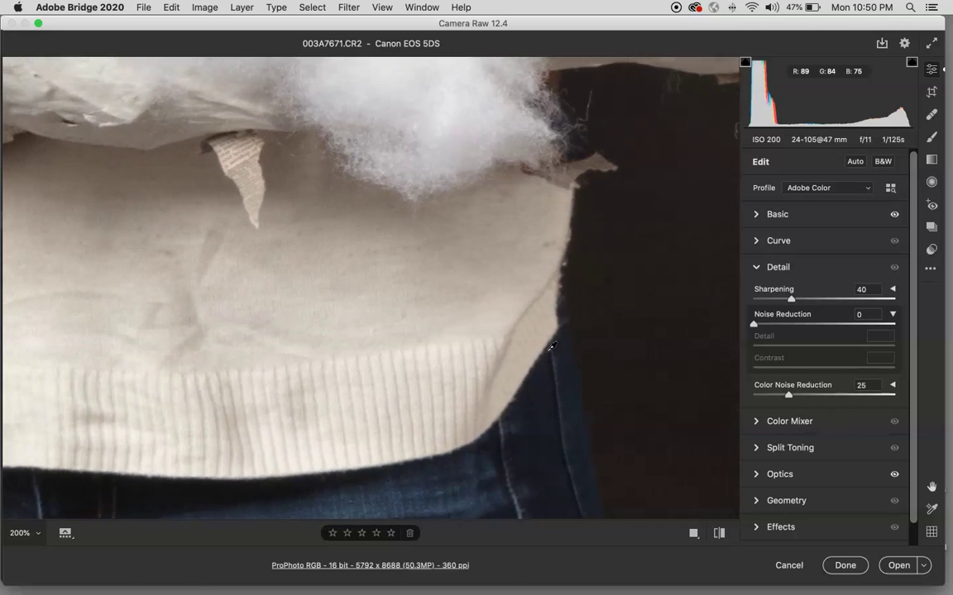
scroll(551, 347, "left", 5)
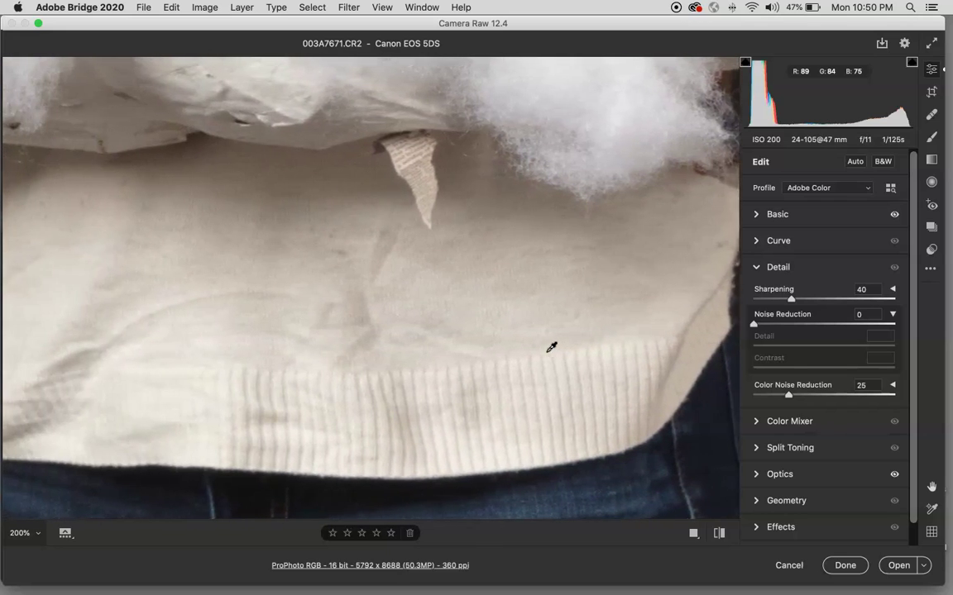
scroll(551, 347, "down", 5)
scroll(550, 346, "right", 3)
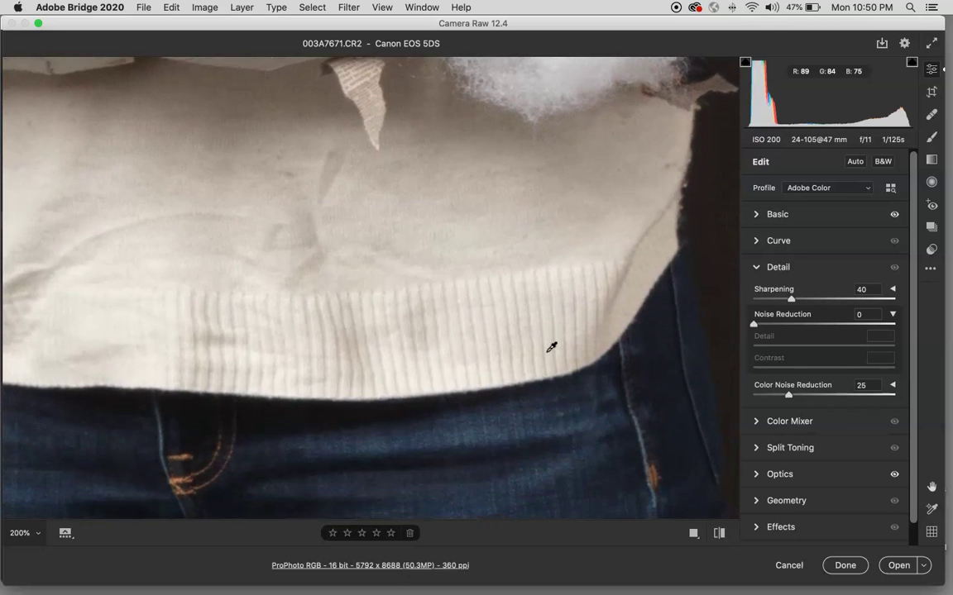
scroll(550, 346, "up", 3)
scroll(551, 346, "right", 1)
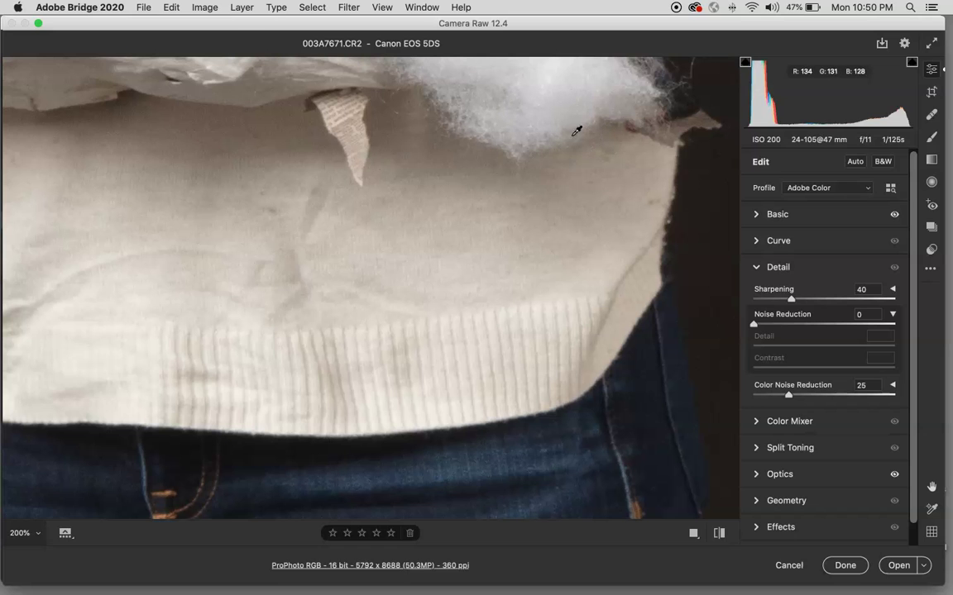
scroll(557, 176, "up", 5)
scroll(558, 176, "left", 2)
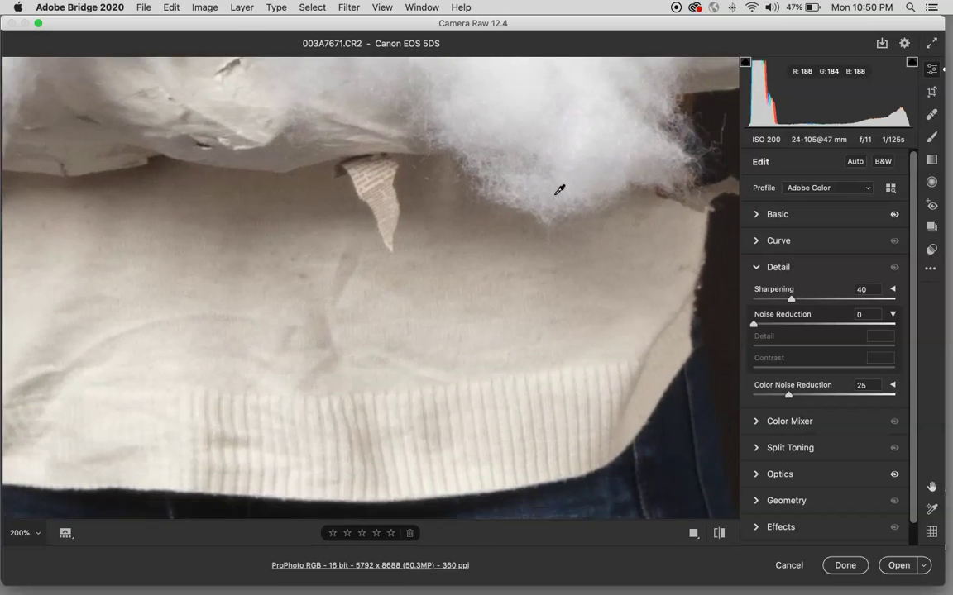
scroll(559, 190, "down", 5)
scroll(559, 191, "right", 2)
scroll(559, 190, "up", 4)
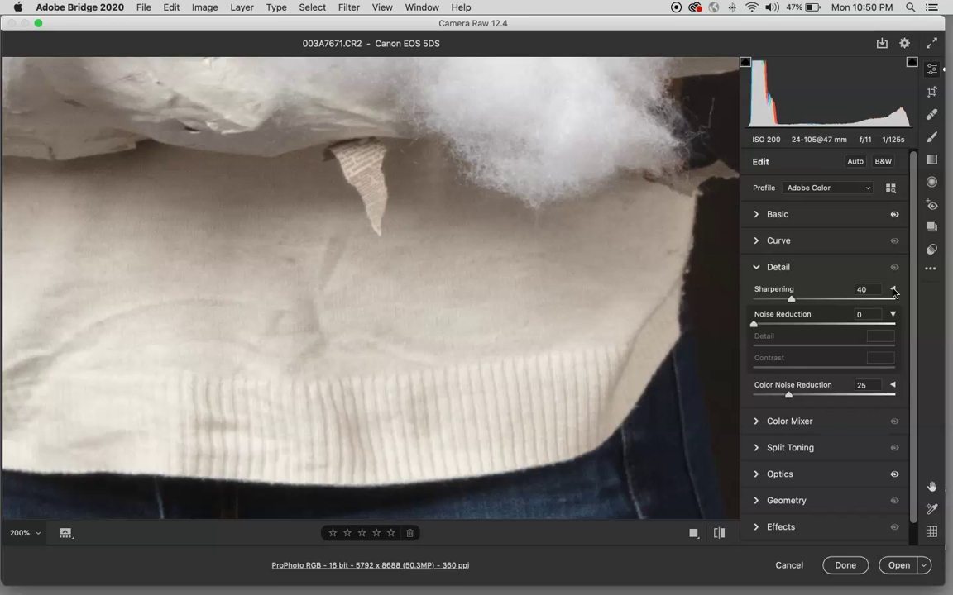
Step: Expand the extra Sharpening settings and examine the cloud's edge, torn paper scrap and shirt hem at up to 200% magnification
left_click(892, 290)
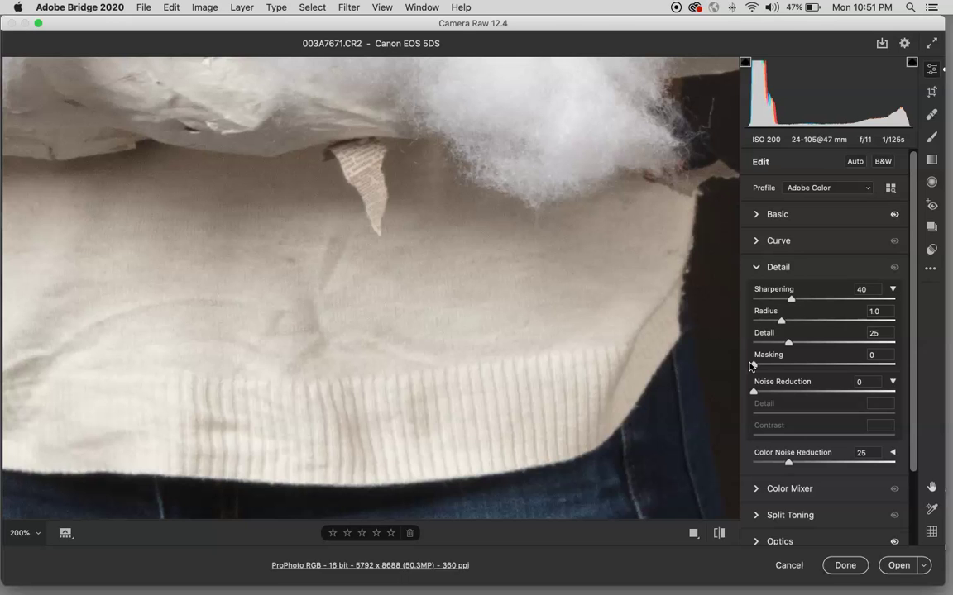
key("super+0")
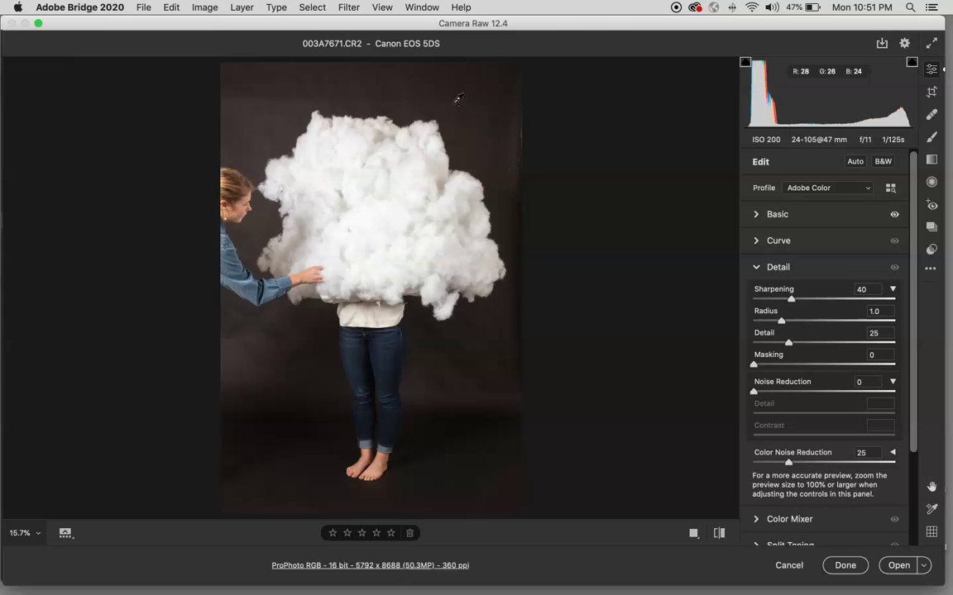
key("super+equal")
key("super+equal")
key("super+equal")
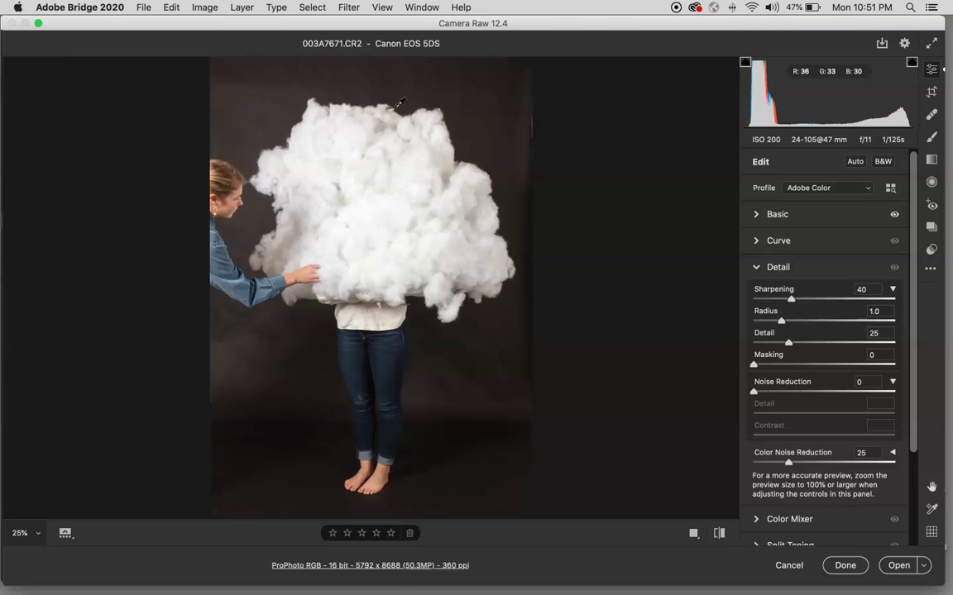
key("super+equal")
key("super+equal")
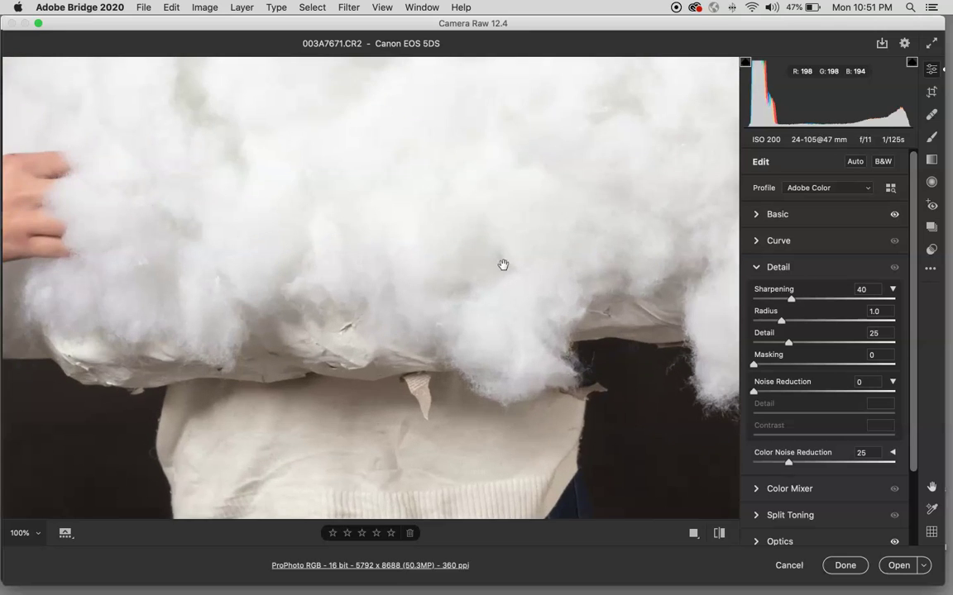
left_click_drag(502, 266, 409, 172)
key("super+equal")
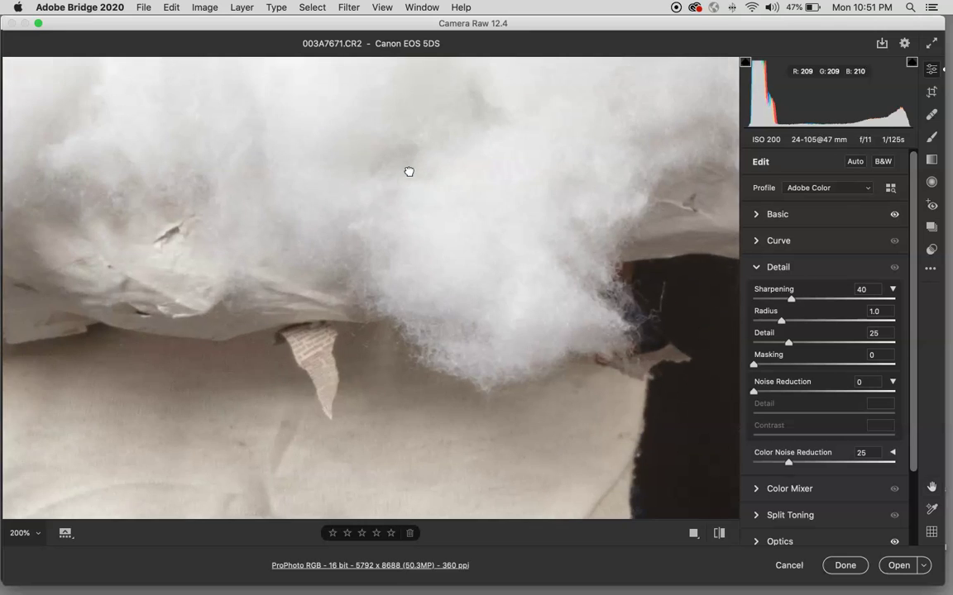
key("super+minus")
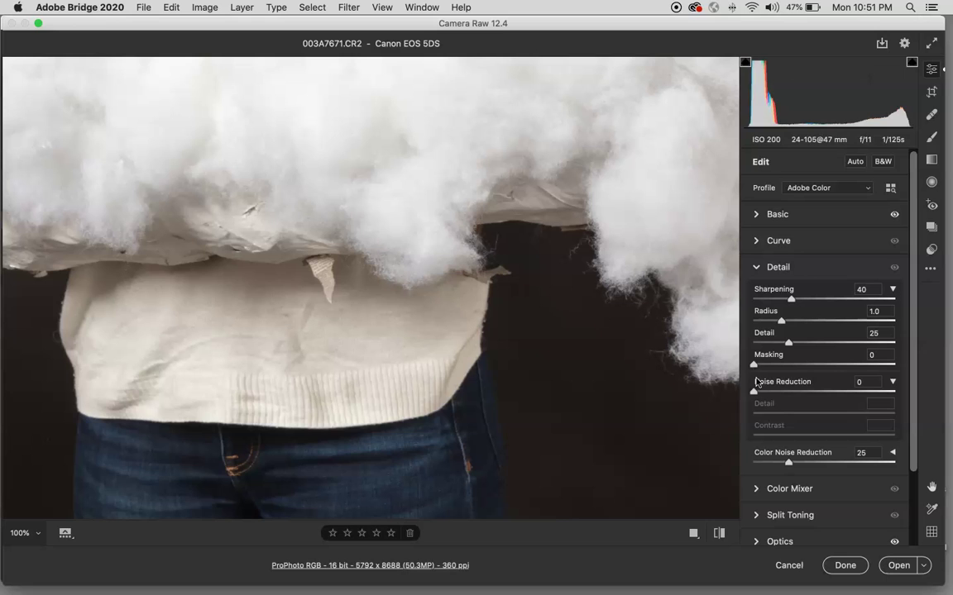
key("super+0")
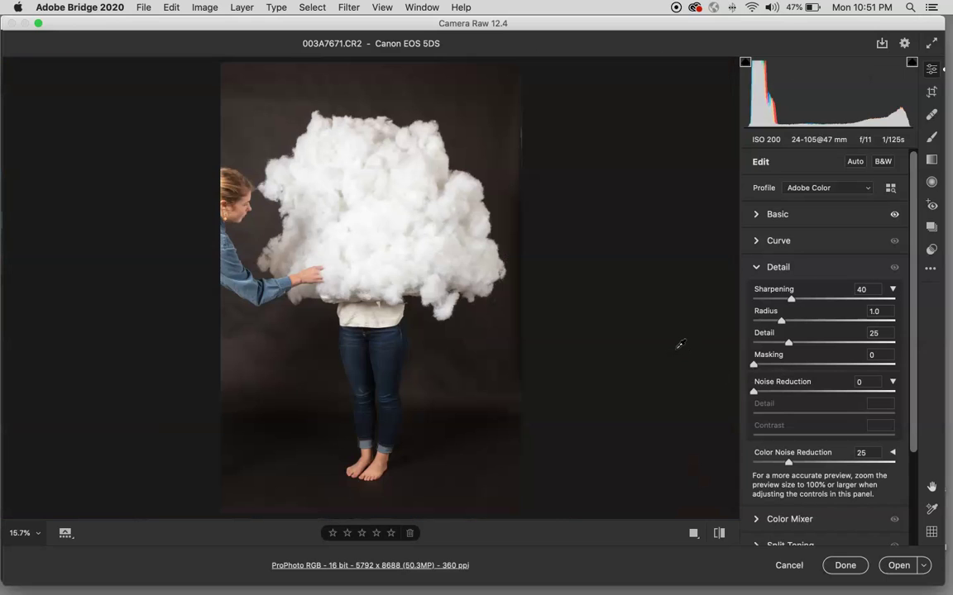
Step: Set the sharpening Masking to 45 while previewing the edge mask over the whole photo
key("alt")
left_click(752, 367, "alt")
left_click_drag(752, 367, 802, 373)
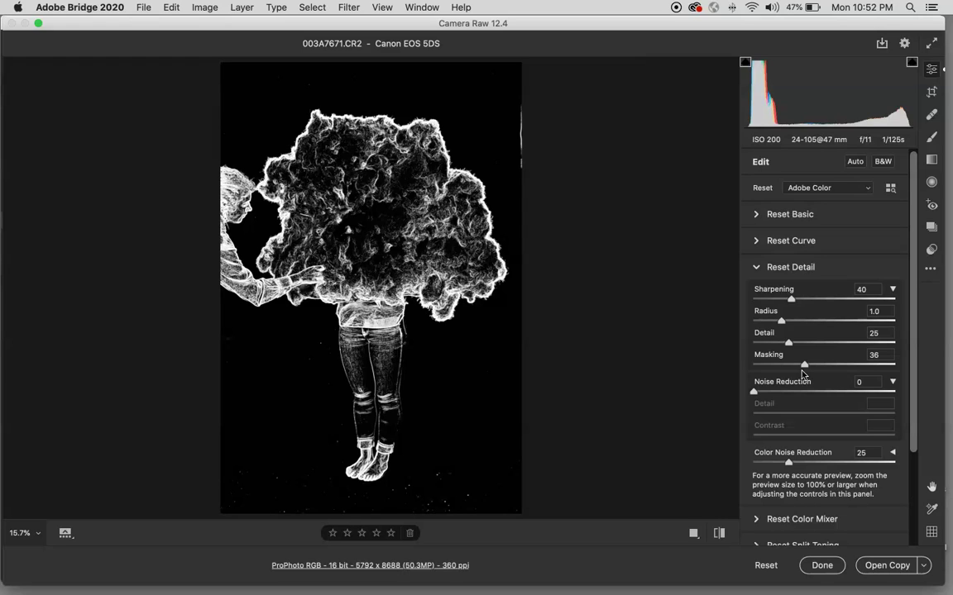
left_click_drag(803, 373, 804, 370)
left_click_drag(804, 372, 814, 375)
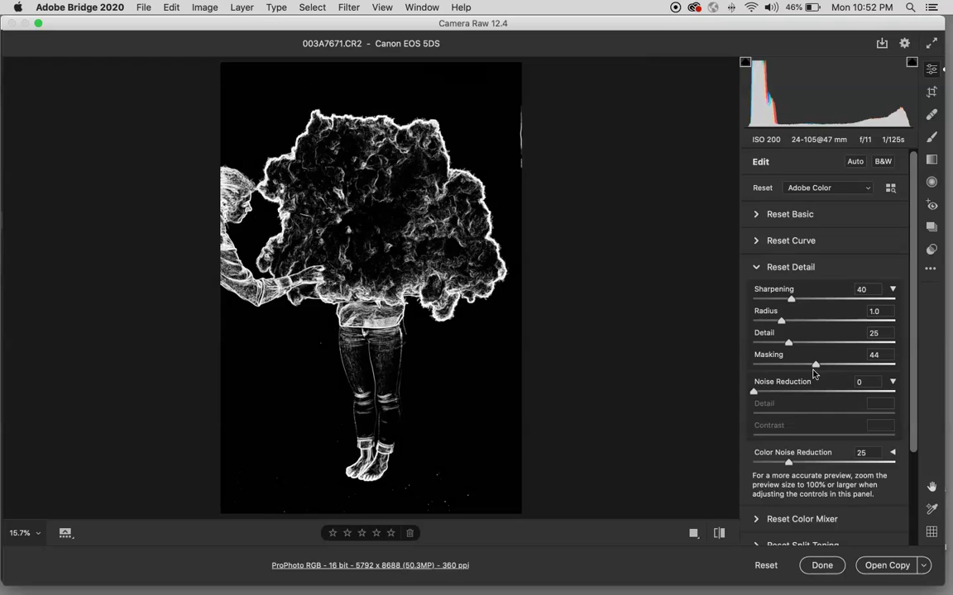
left_click_drag(813, 371, 815, 373)
Step: Check the cloud, shirt and jeans up close, and raise the sharpening Masking to 56
left_click(350, 333)
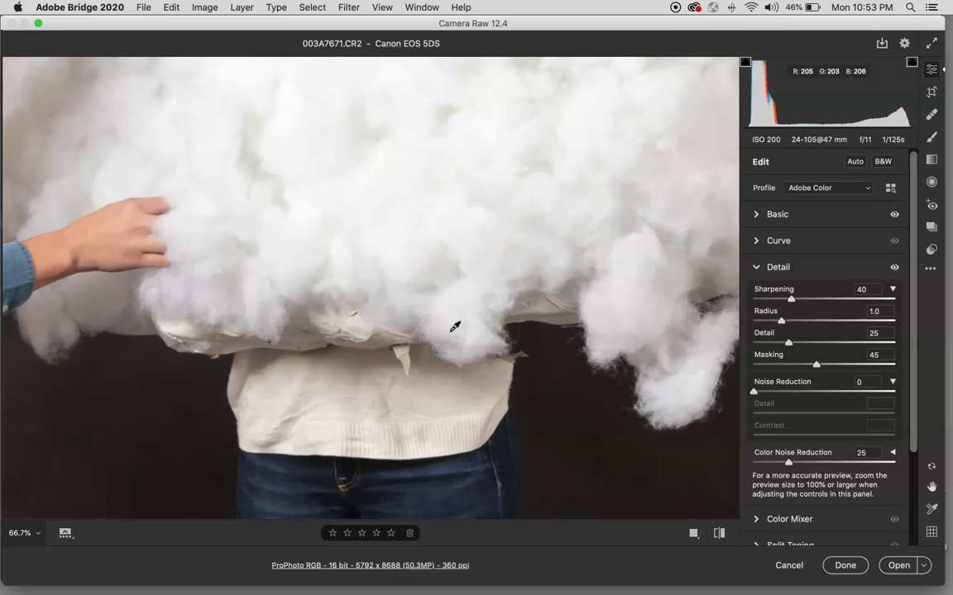
left_click(451, 328)
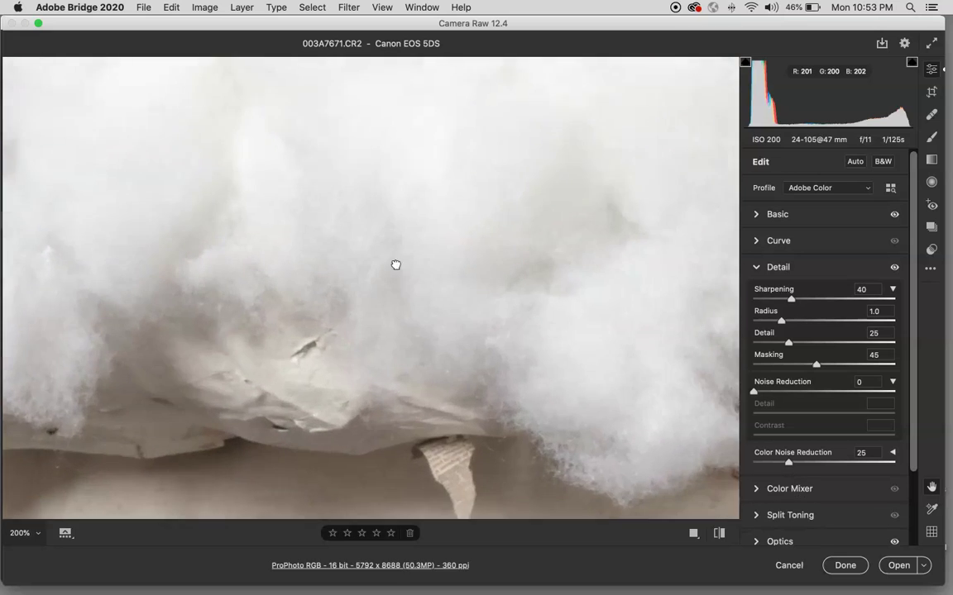
key("super+minus")
scroll(403, 191, "down", 5)
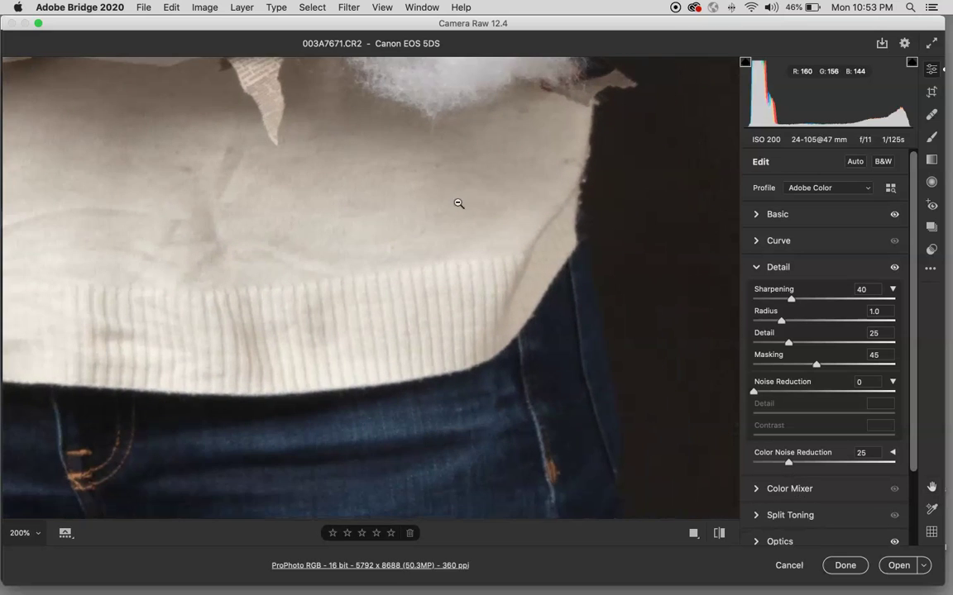
scroll(417, 214, "up", 2)
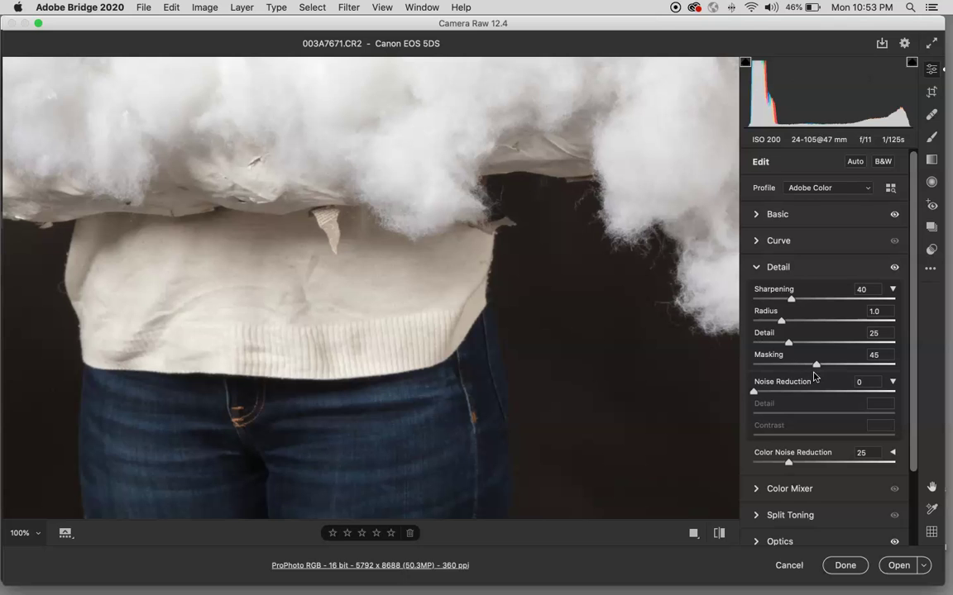
key("alt")
mouse_move(816, 369)
left_mouse_down()
mouse_move(835, 376)
mouse_move(830, 371)
left_mouse_up()
Step: Preview the sharpening Detail effect on the shirt hem and jeans up to 100, and set Detail to 15
key("alt")
left_click_drag(790, 349, 790, 349)
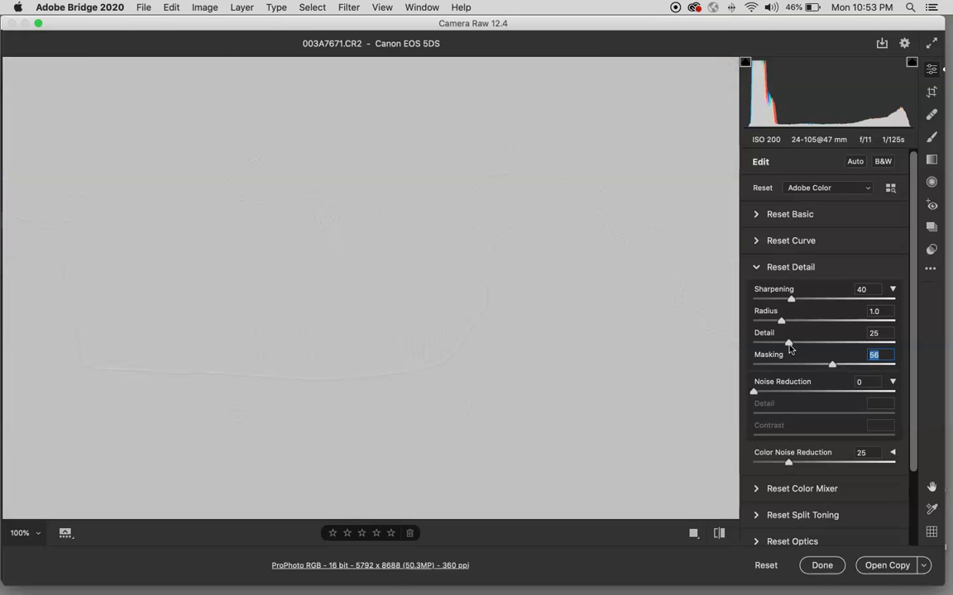
key("super+equal")
key("super+equal")
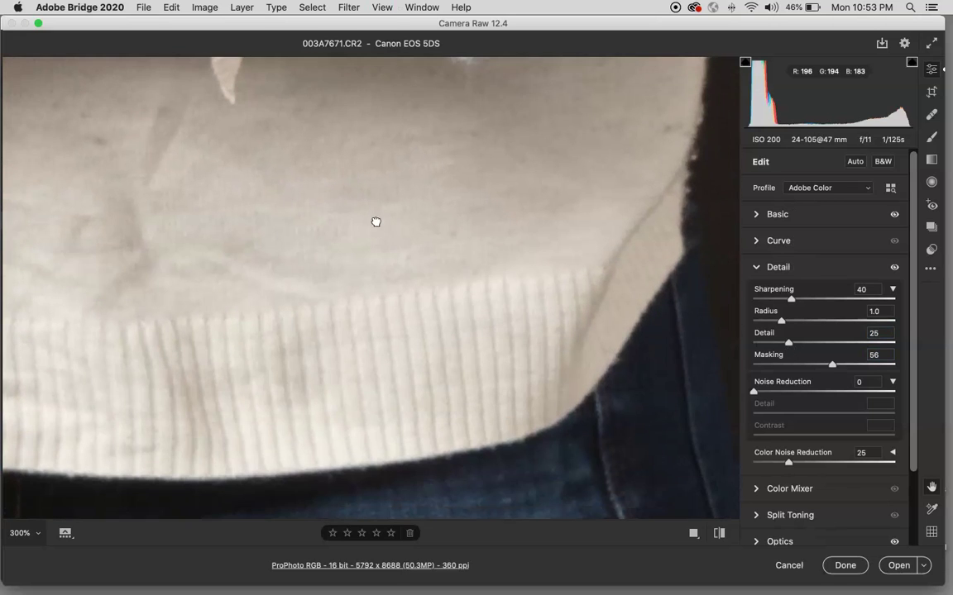
key("super+minus")
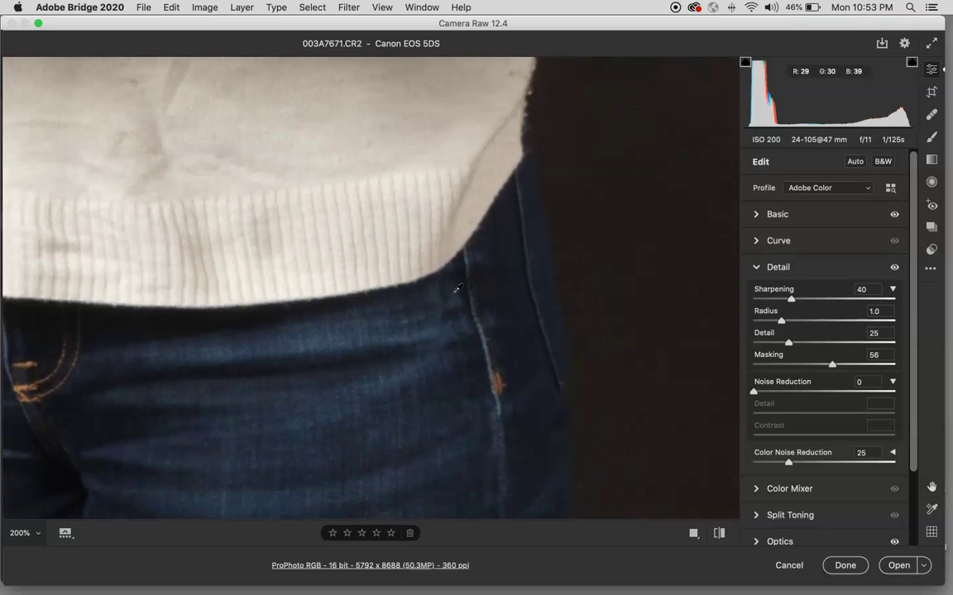
key("alt")
left_click_drag(790, 343, 931, 350)
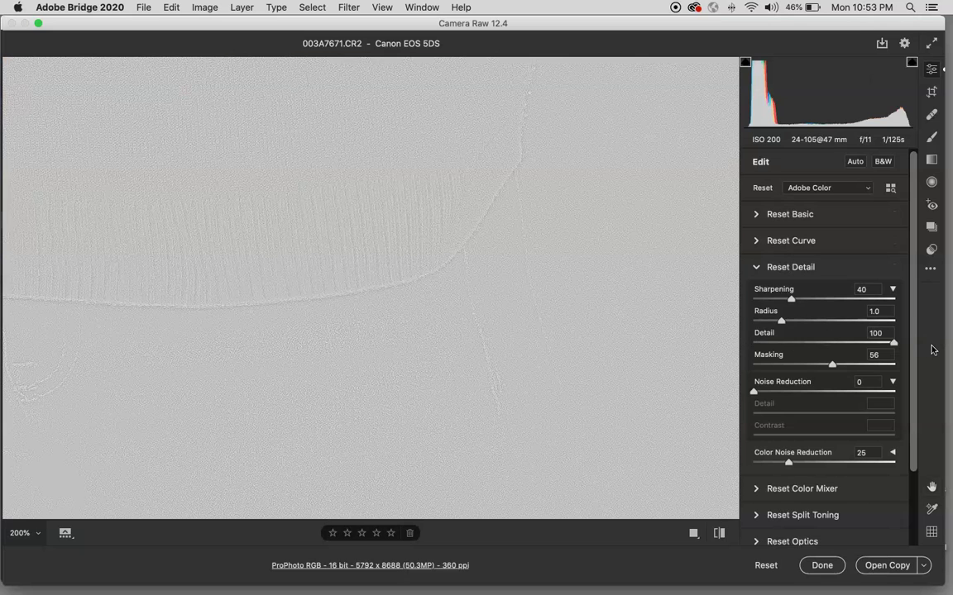
left_click_drag(931, 349, 776, 351)
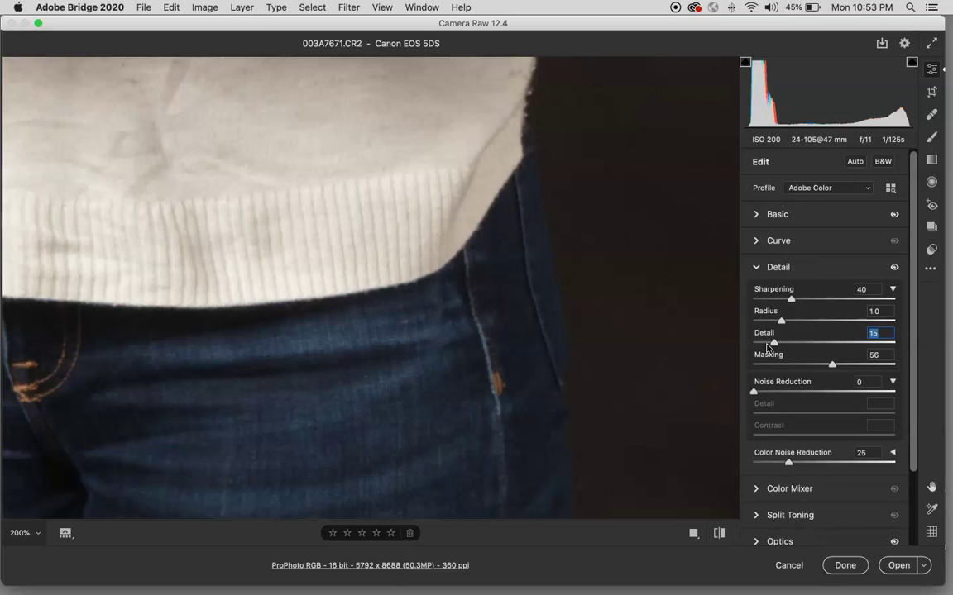
Step: Preview the sharpening Radius on the shirt and cloud edges up to 3.0, and set Radius to 0.8
scroll(264, 285, "up", 10)
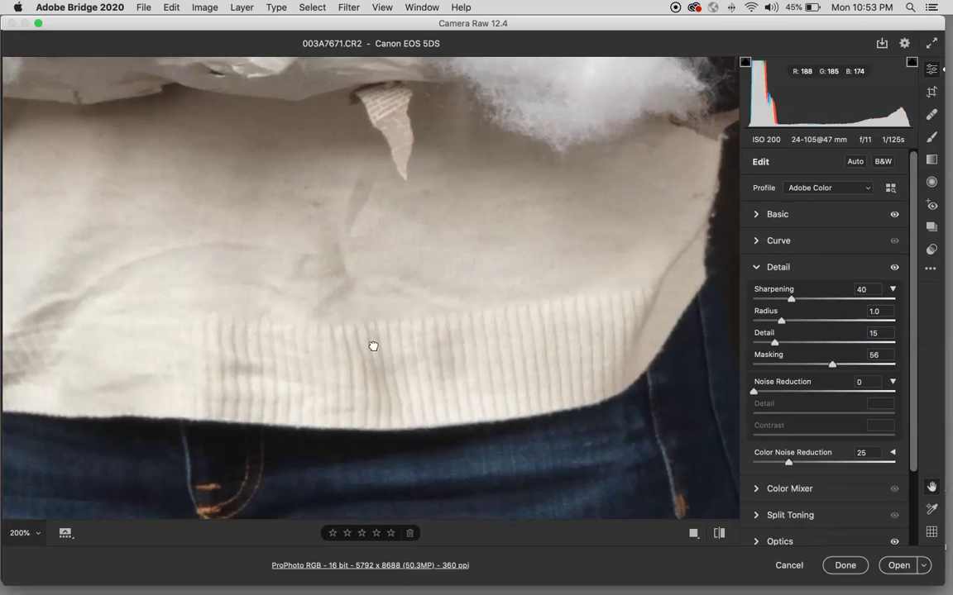
key("super+minus")
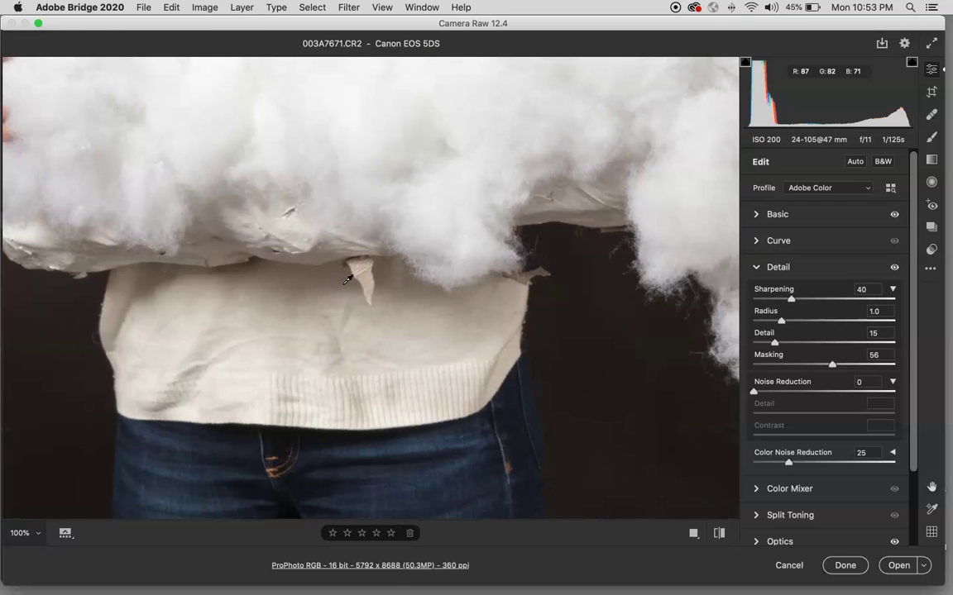
scroll(457, 261, "left", 5)
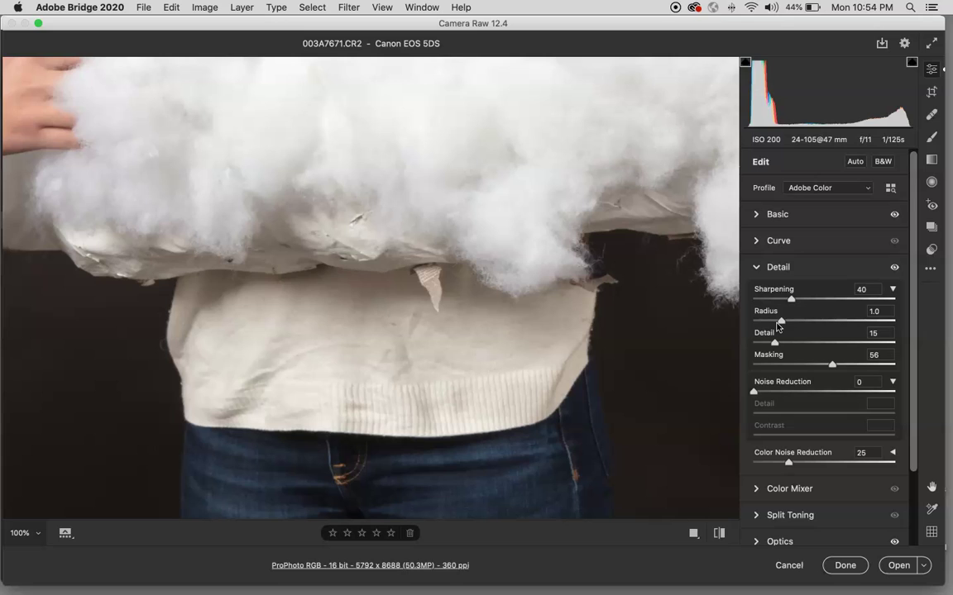
left_click_drag(776, 327, 939, 328)
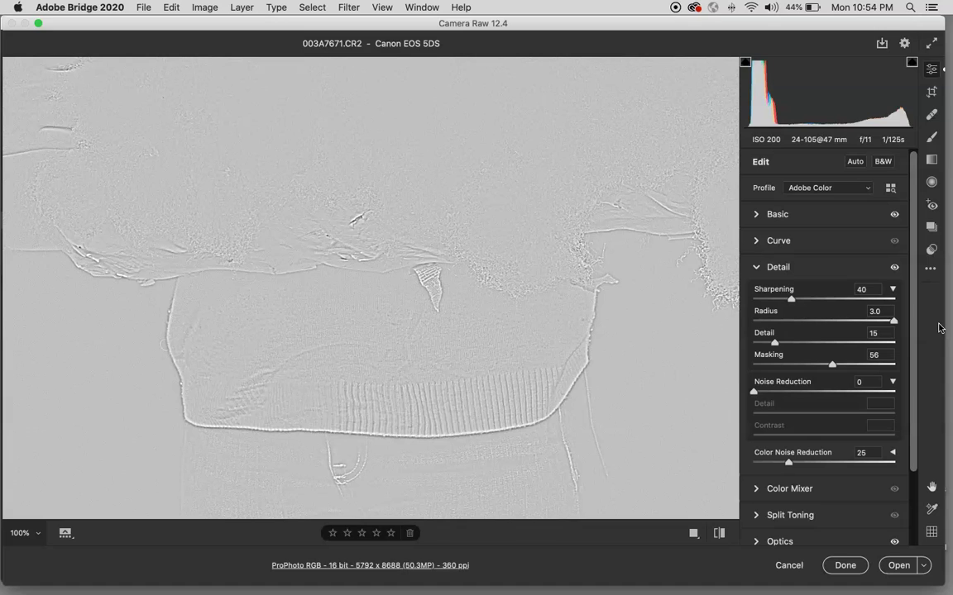
left_click_drag(939, 328, 779, 322)
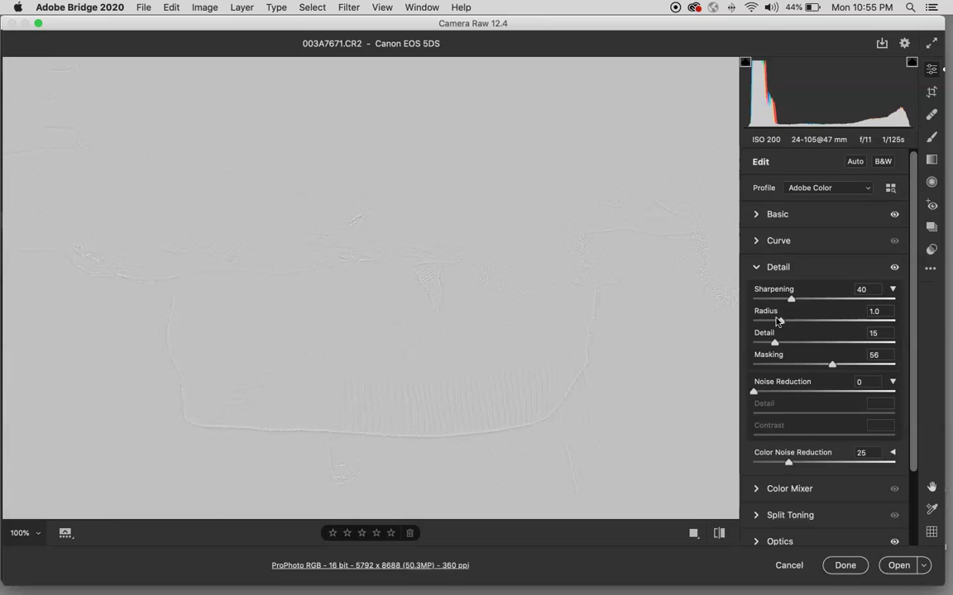
left_click_drag(777, 322, 772, 320)
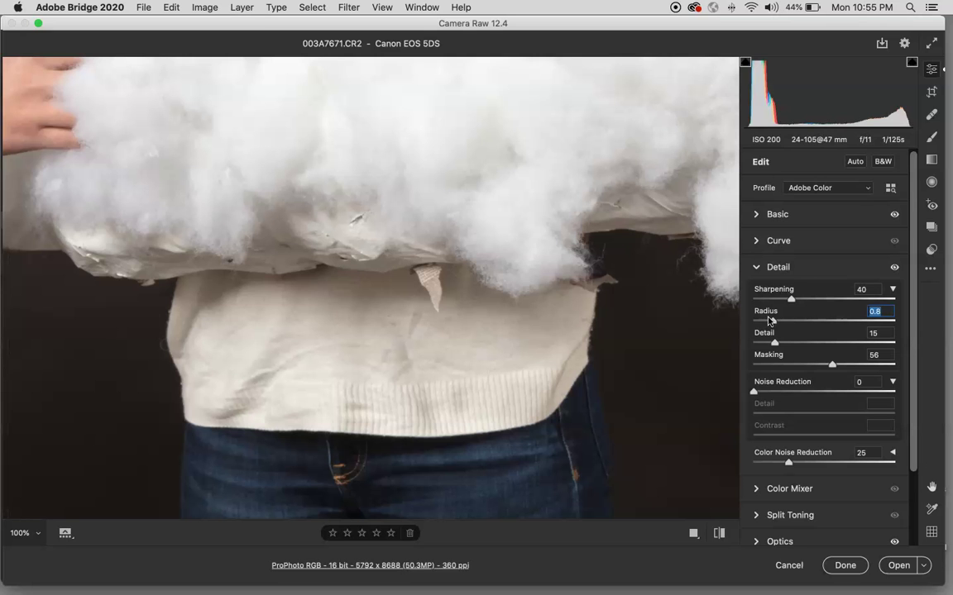
Step: Compare Sharpening amounts from 0 to 150 in a grayscale preview of the shirt hem at 200%, and set Sharpening to 80
left_click(376, 322, "super")
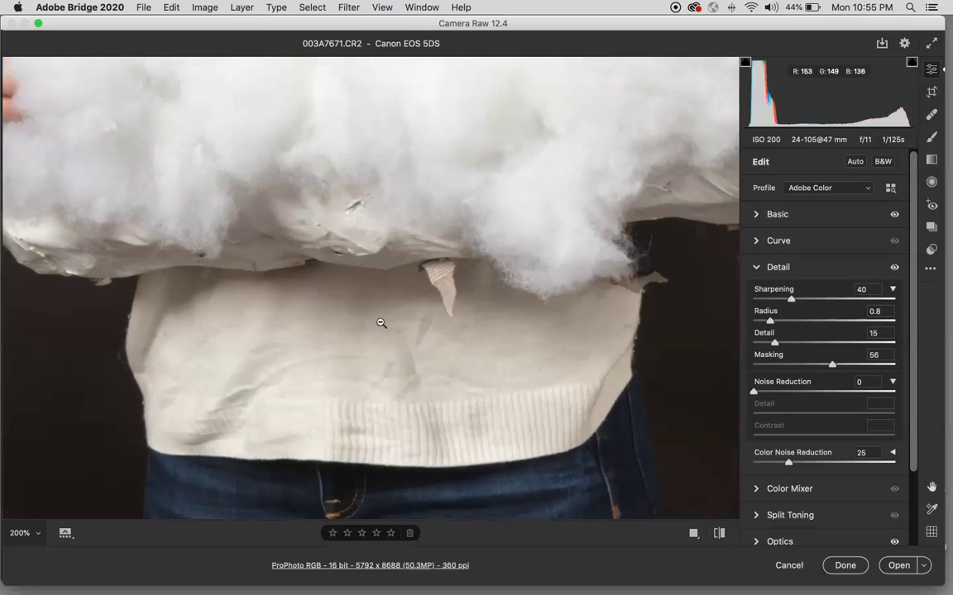
left_click_drag(490, 310, 321, 298)
left_click_drag(357, 347, 360, 277)
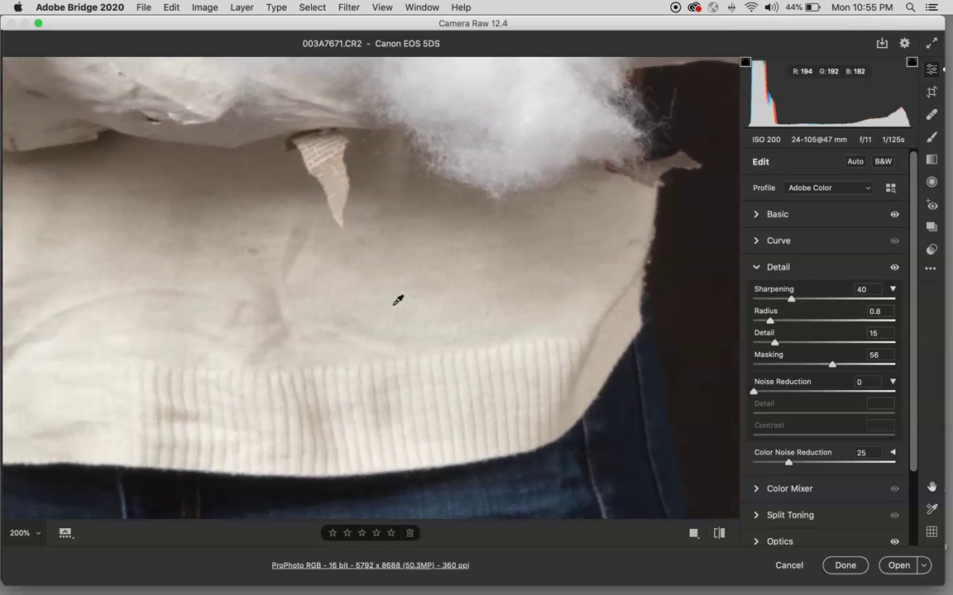
key("alt")
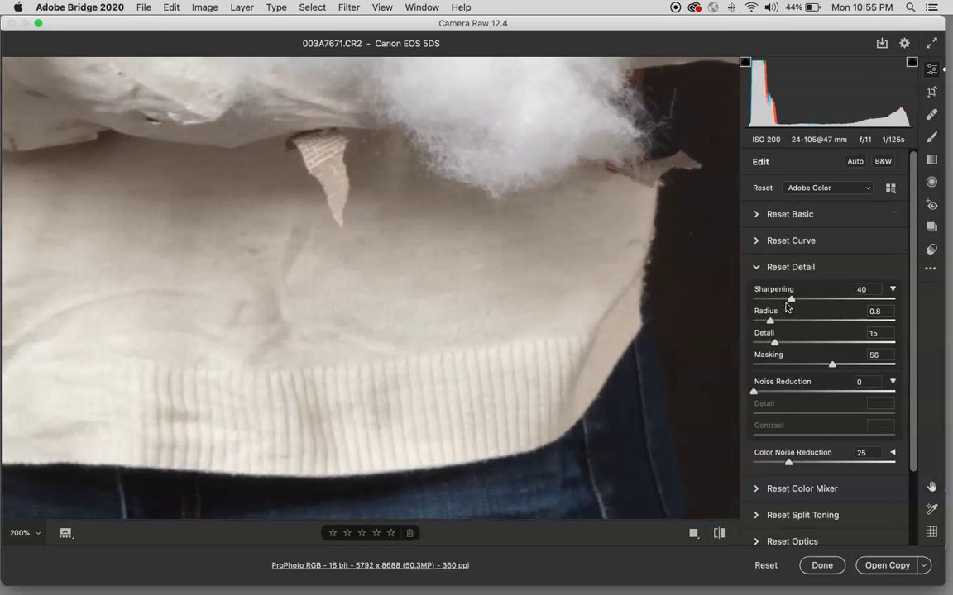
left_click_drag(792, 301, 693, 299)
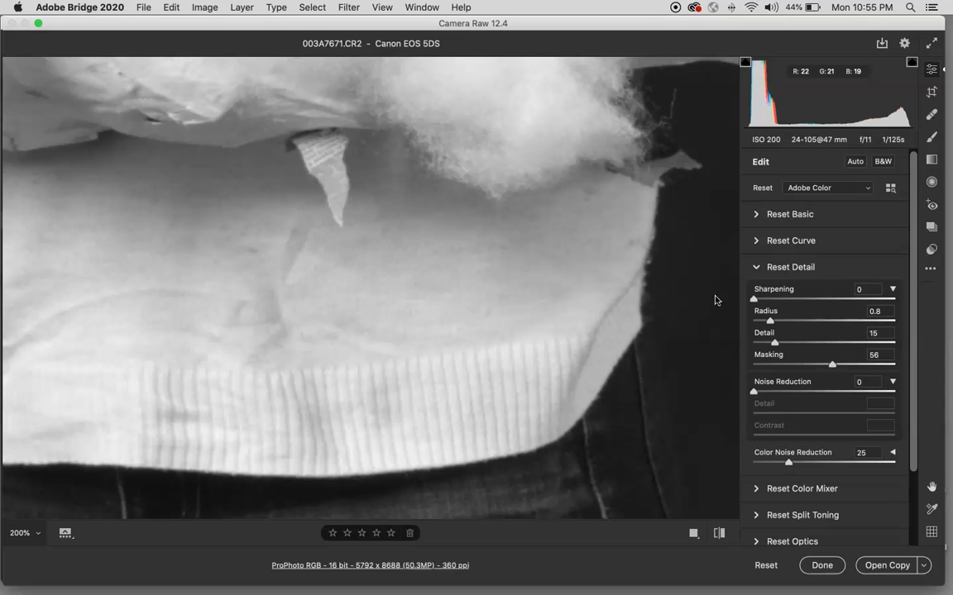
left_click_drag(754, 299, 859, 307)
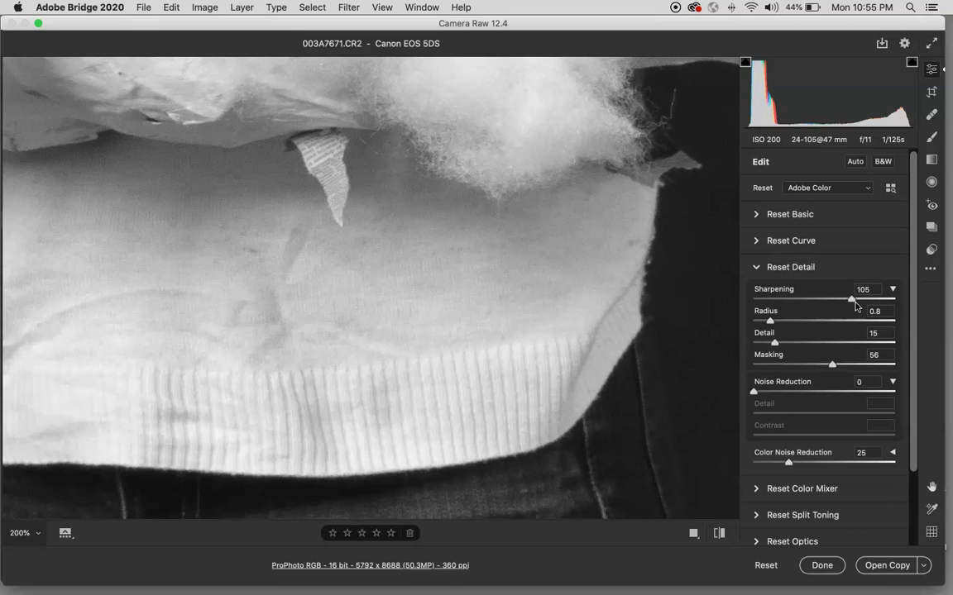
left_click_drag(867, 307, 657, 287)
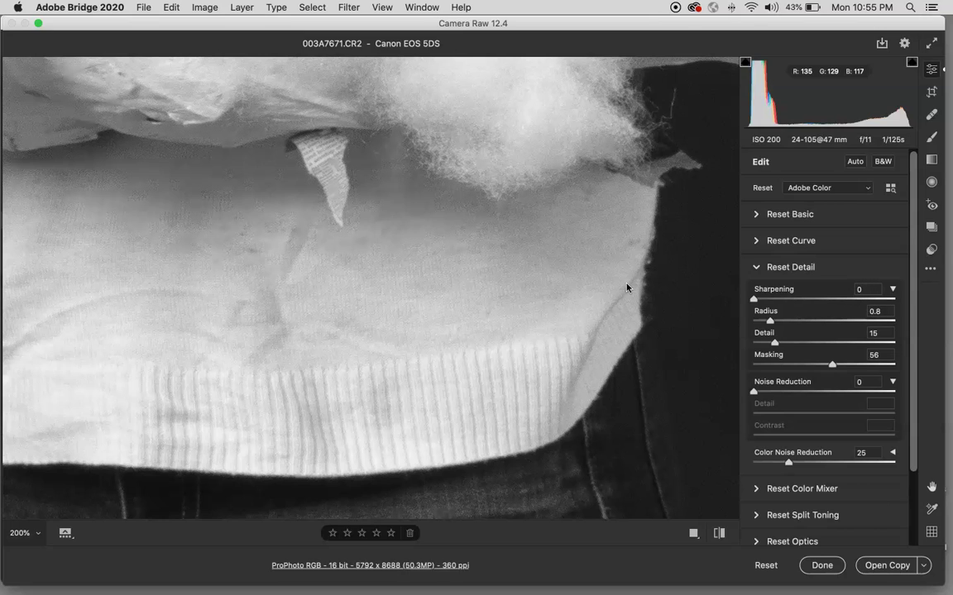
left_click_drag(753, 298, 939, 303)
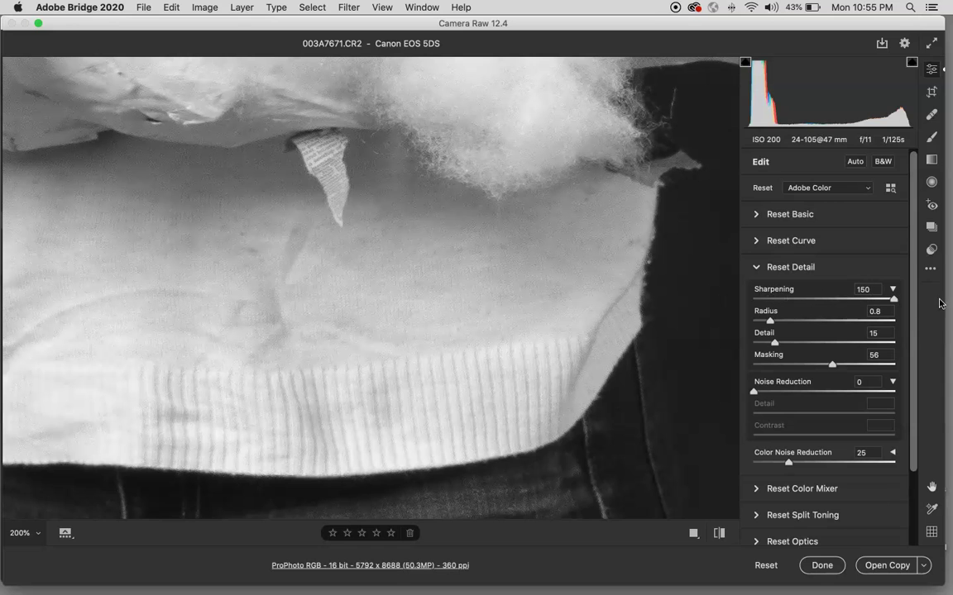
left_click_drag(939, 302, 830, 306)
left_click_drag(830, 307, 831, 307)
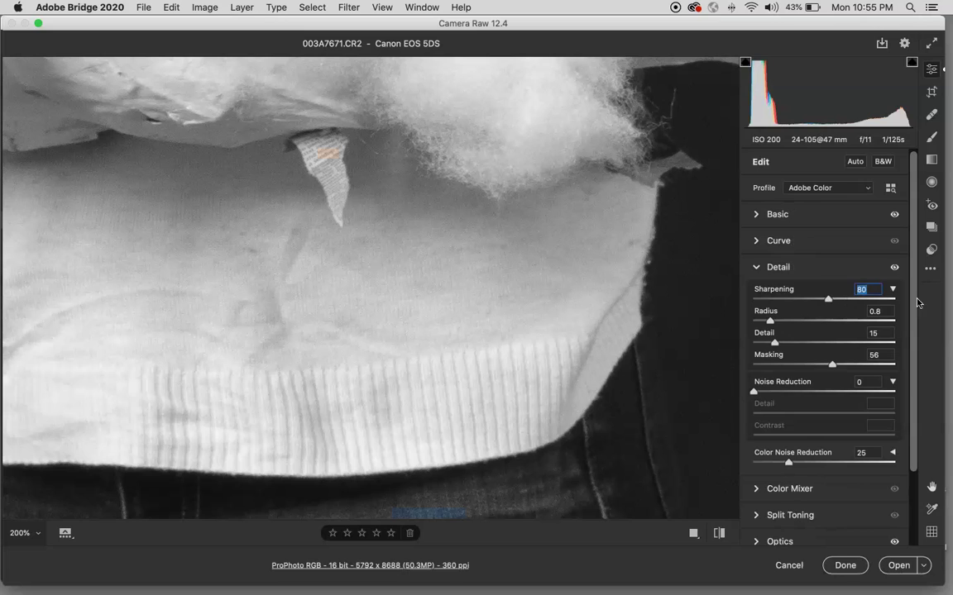
Step: Compare the shirt hem and torn paper scrap repeatedly with the Detail adjustments switched off and on
left_click(895, 268)
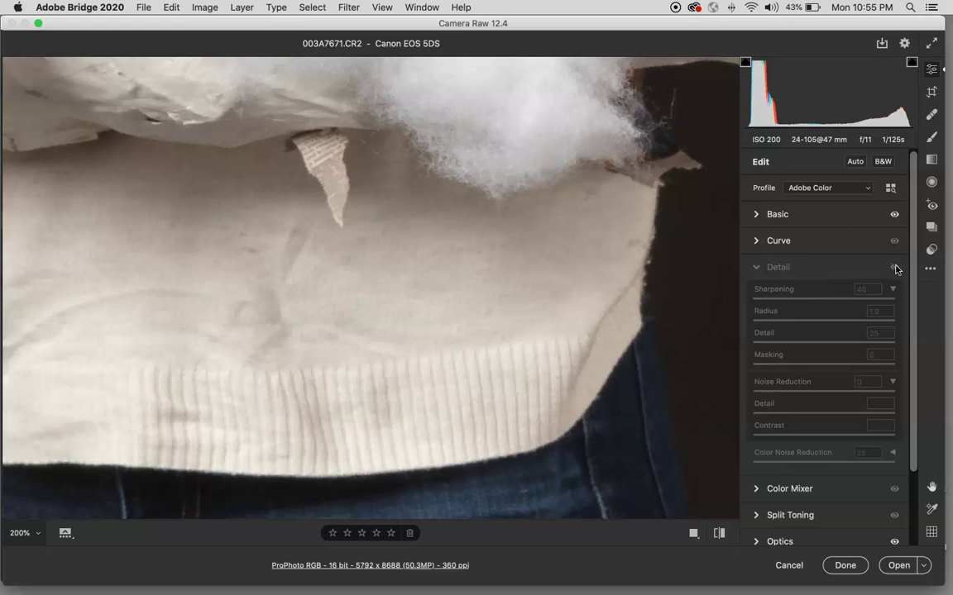
left_click(895, 268)
left_click(894, 268)
left_click(895, 268)
left_click(895, 268)
left_click(895, 268)
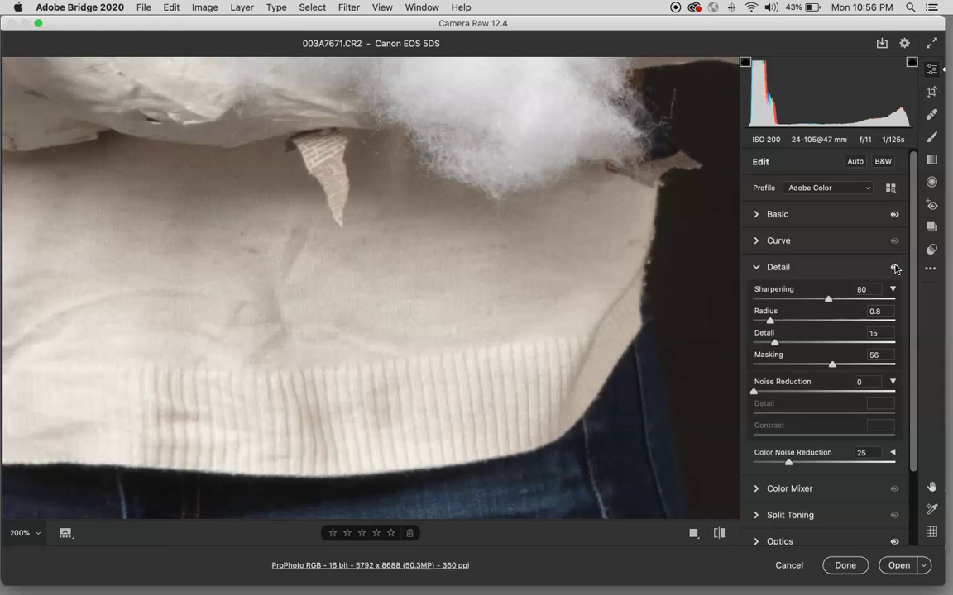
left_click(894, 268)
left_click(895, 268)
left_click(895, 268)
left_click(895, 268)
Step: Compare Sharpening at 150 with the Detail adjustments off and on at the shirt hem, and set Sharpening to 90
left_click_drag(821, 299, 950, 306)
left_click(892, 269)
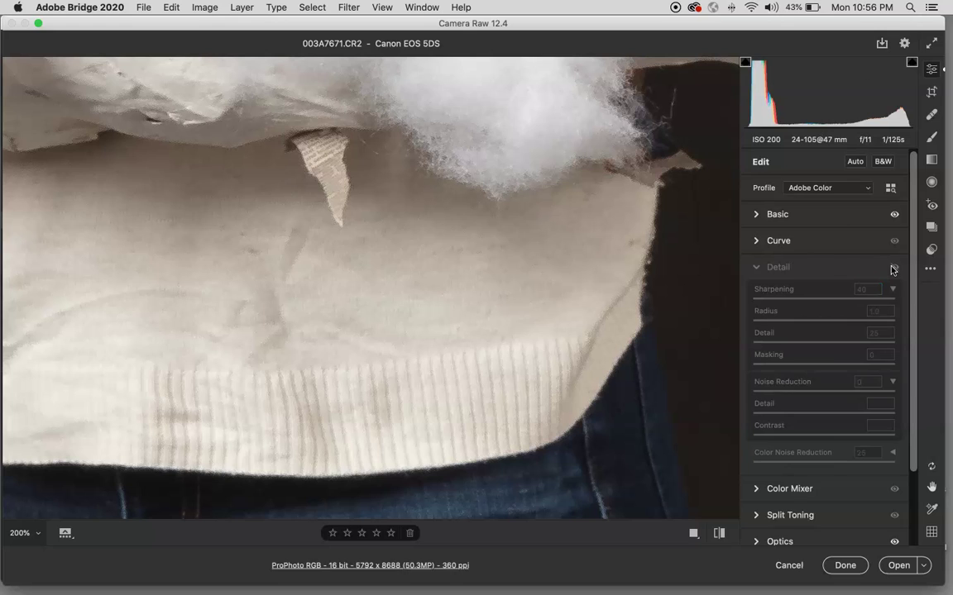
left_click(893, 269)
left_click(893, 268)
left_click(893, 269)
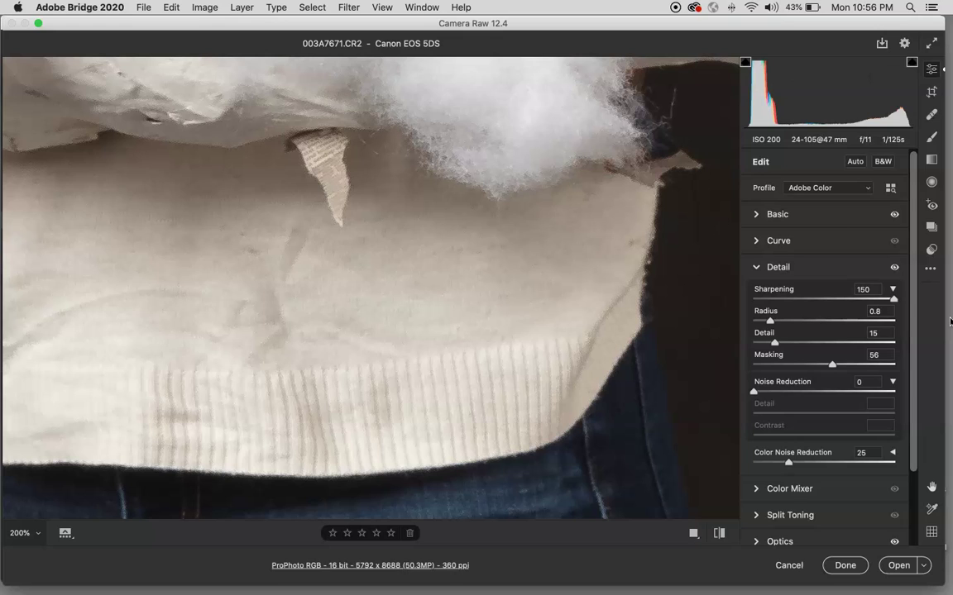
left_click_drag(894, 298, 837, 303)
Step: Set Color Noise Reduction to 0 and examine the dark jeans and background for color noise at 300%
left_click_drag(444, 380, 682, 241)
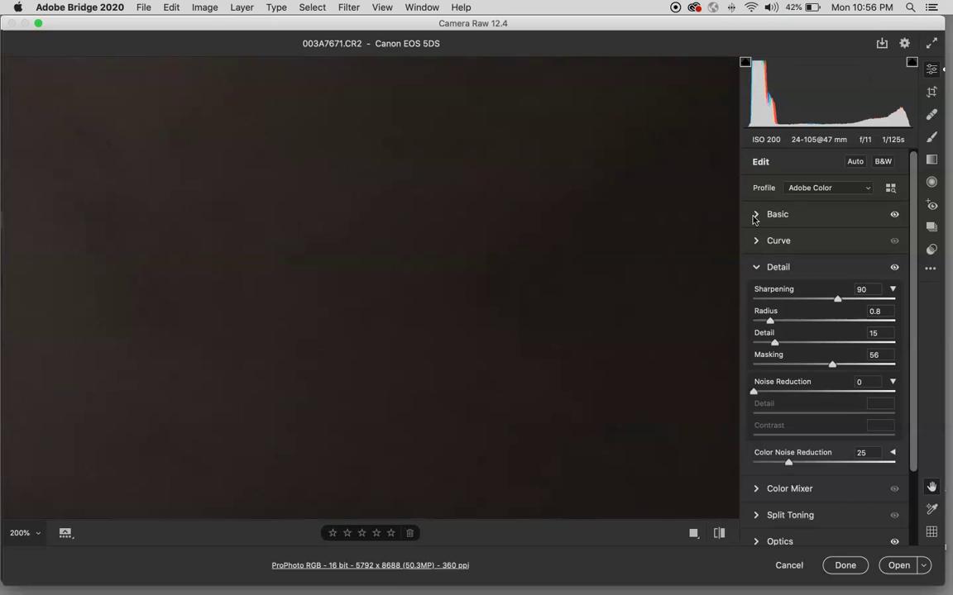
left_click_drag(466, 306, 631, 466)
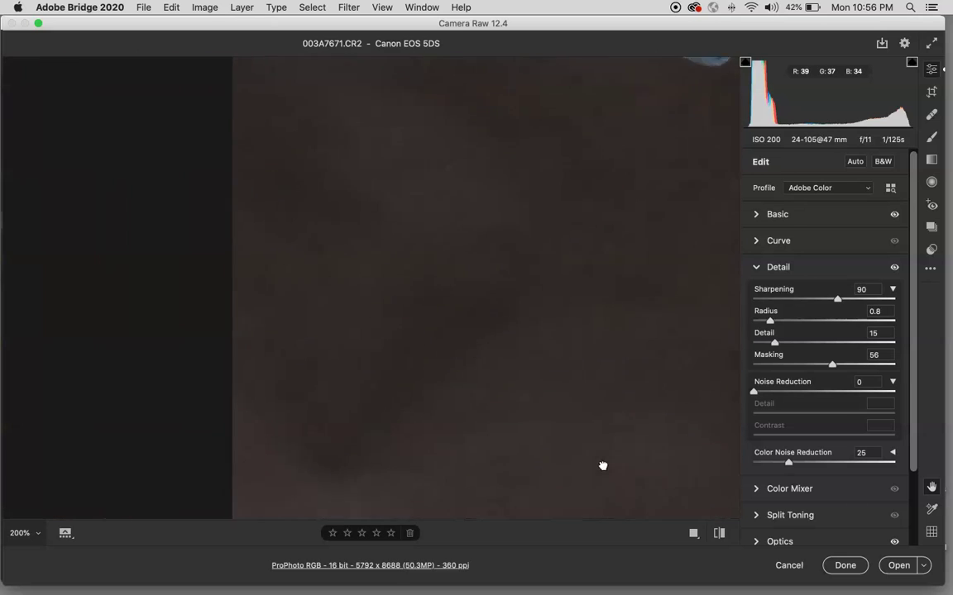
scroll(603, 466, "up", 5)
scroll(517, 370, "right", 10)
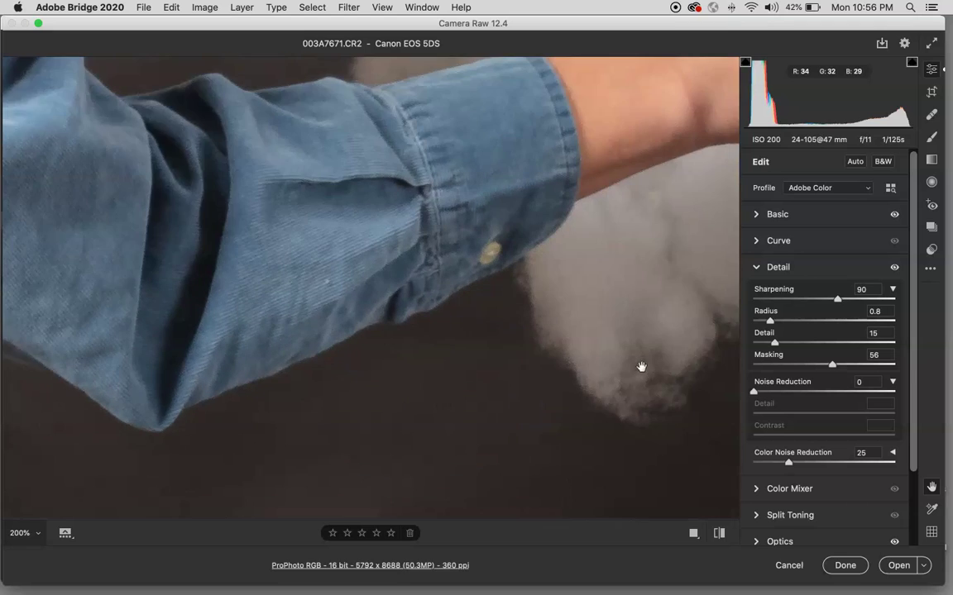
scroll(641, 367, "right", 6)
scroll(570, 383, "down", 10)
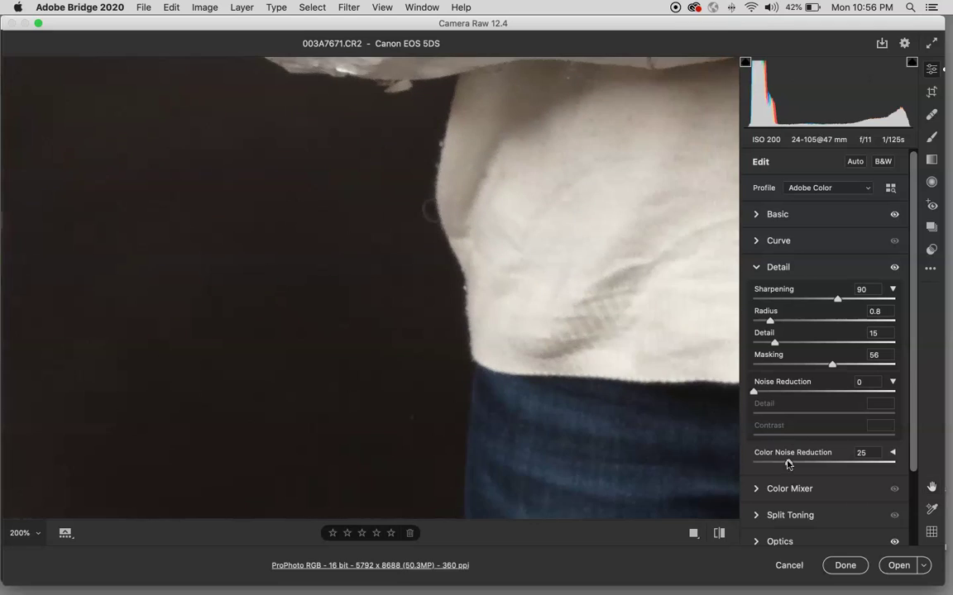
double_click(790, 463)
scroll(476, 404, "right", 5)
scroll(476, 404, "down", 3)
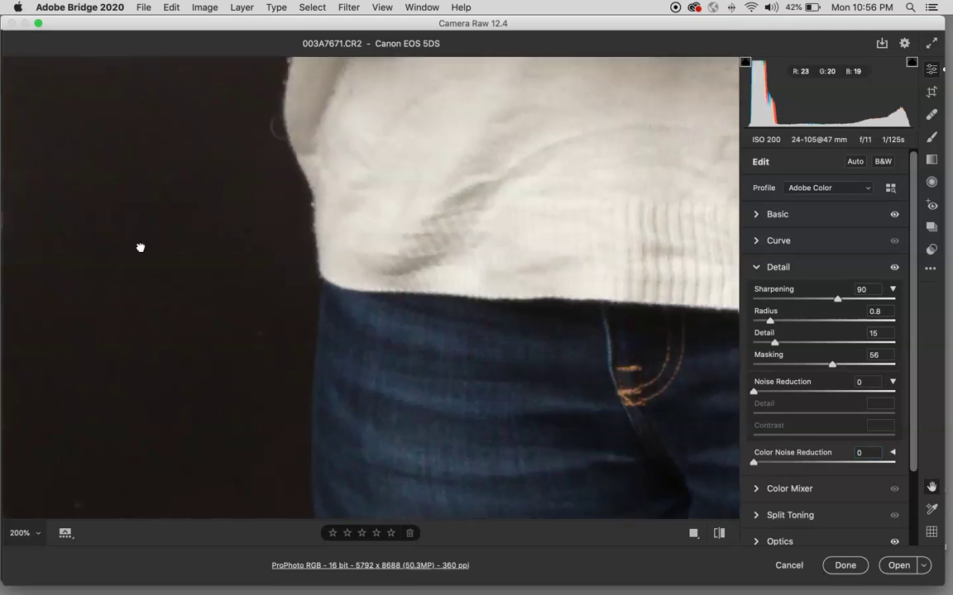
scroll(279, 272, "down", 10)
scroll(279, 272, "right", 5)
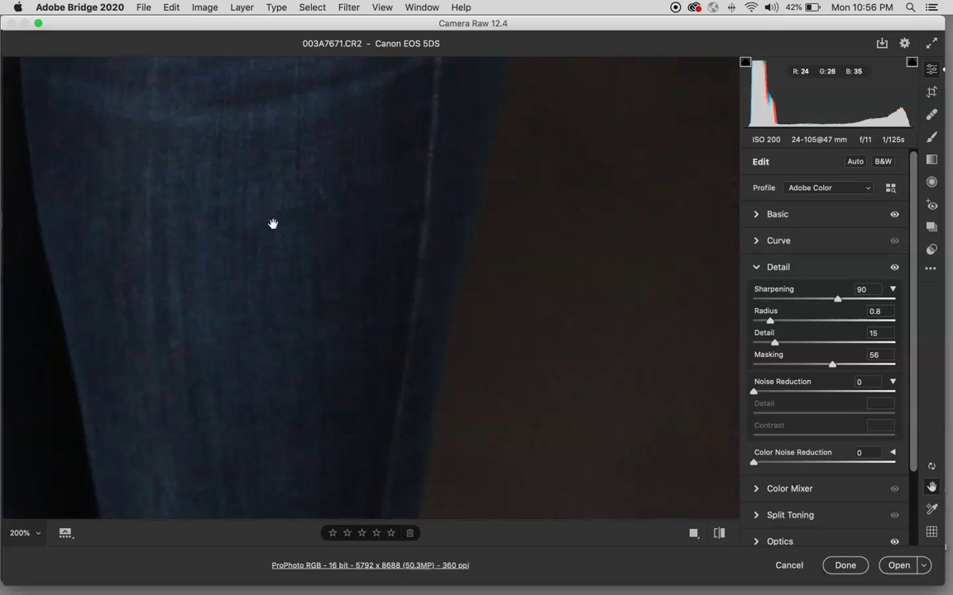
key("super+equal")
scroll(261, 331, "right", 3)
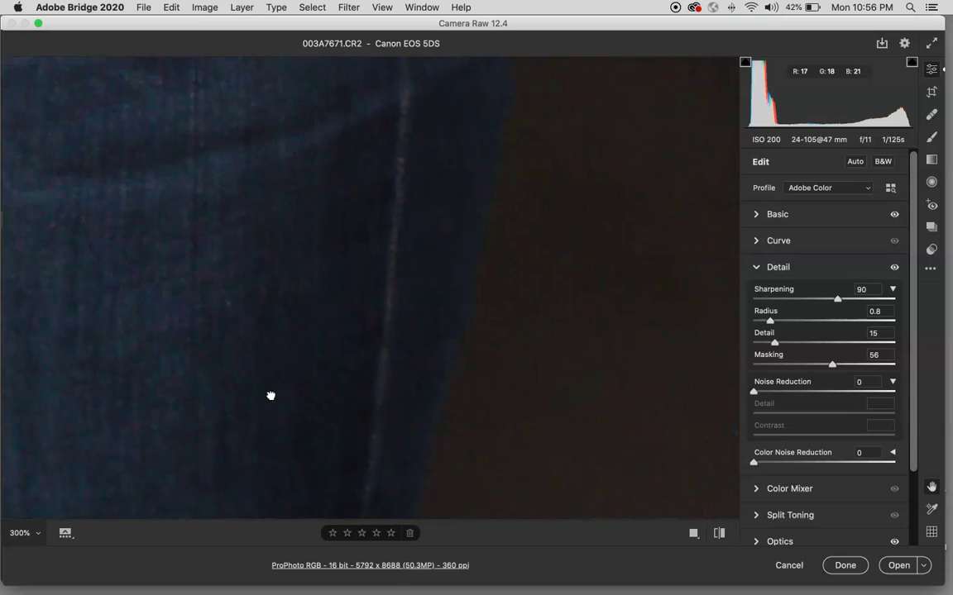
scroll(265, 405, "up", 2)
scroll(409, 277, "right", 3)
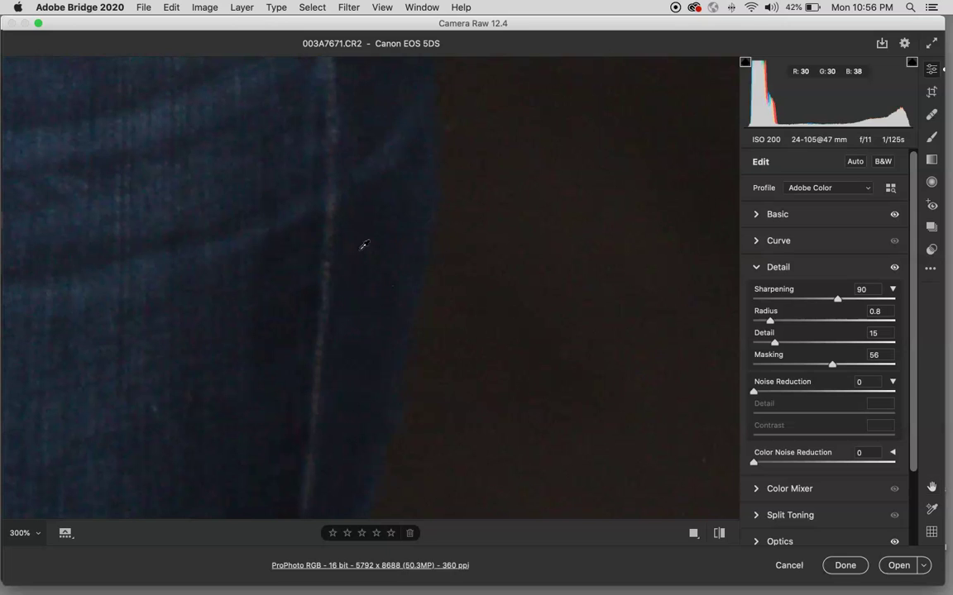
Step: Set Color Noise Reduction to 30 and compare the jeans edge repeatedly with the Detail adjustments off and on
left_click(892, 453)
left_click_drag(754, 465, 795, 466)
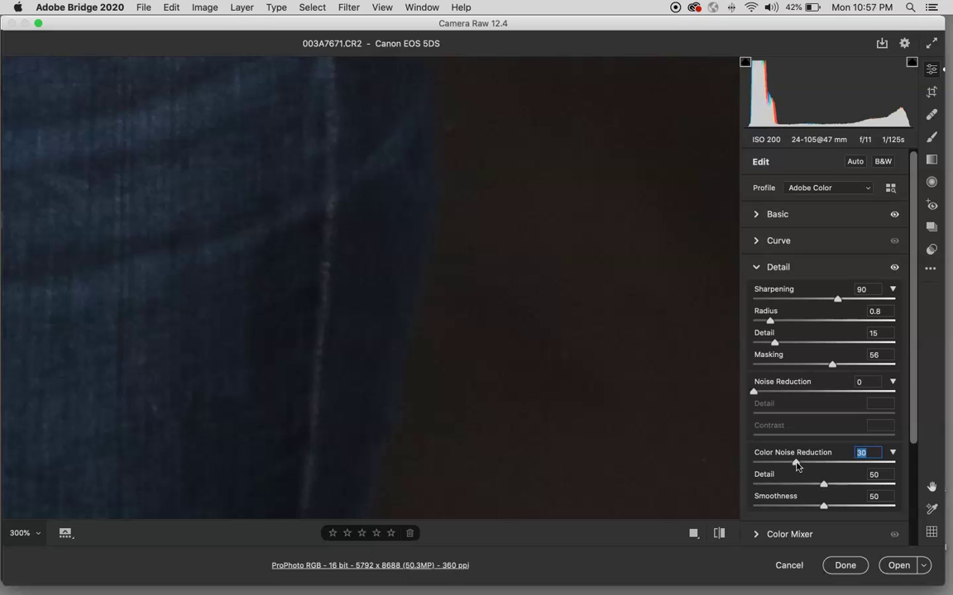
left_click(894, 268)
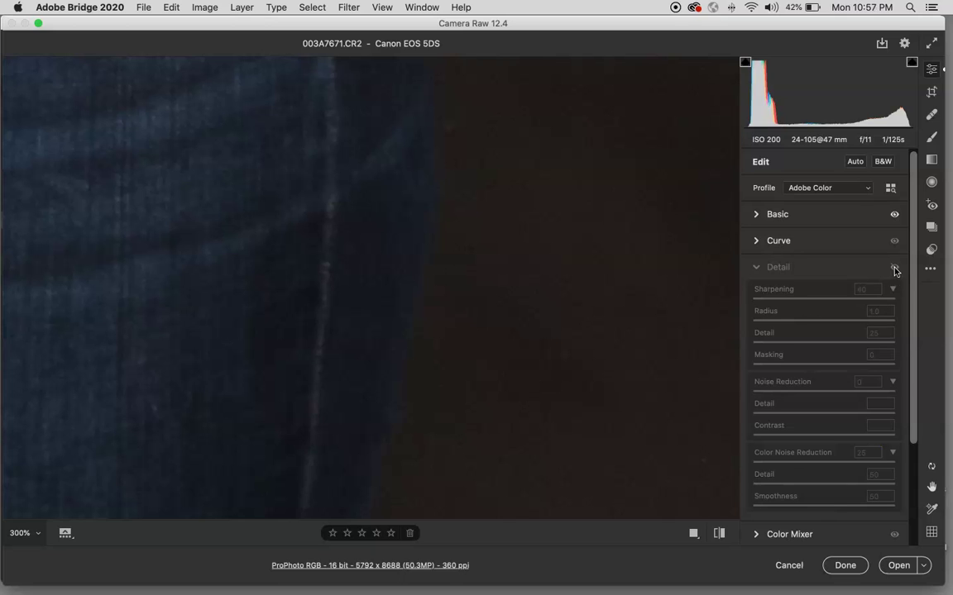
left_click(894, 268)
left_click(894, 268)
left_click(894, 268)
left_click(894, 268)
left_click(894, 268)
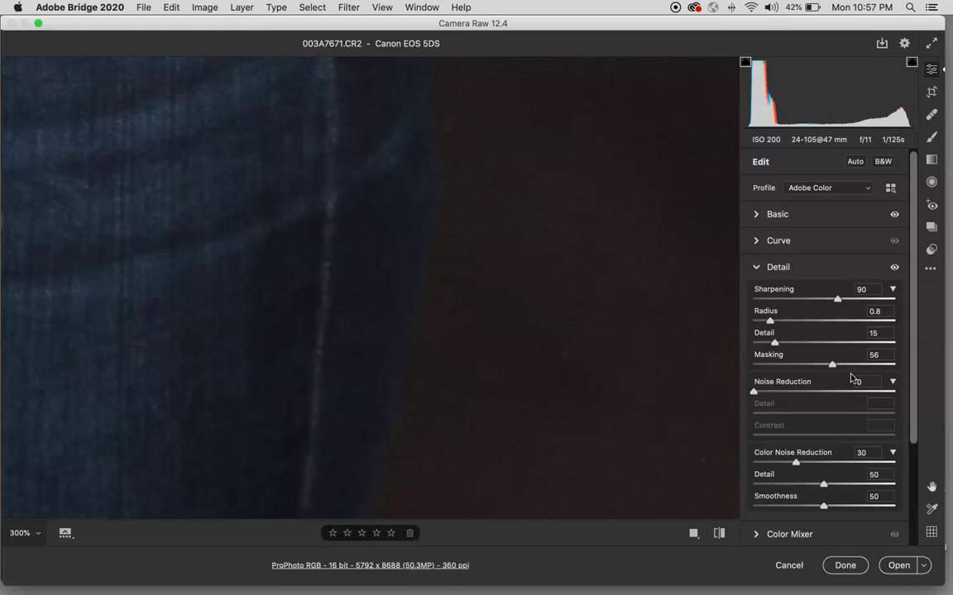
Step: Check the shirt hem and dark background at 300%, and set Color Noise Reduction to 25
scroll(819, 397, "down", 1)
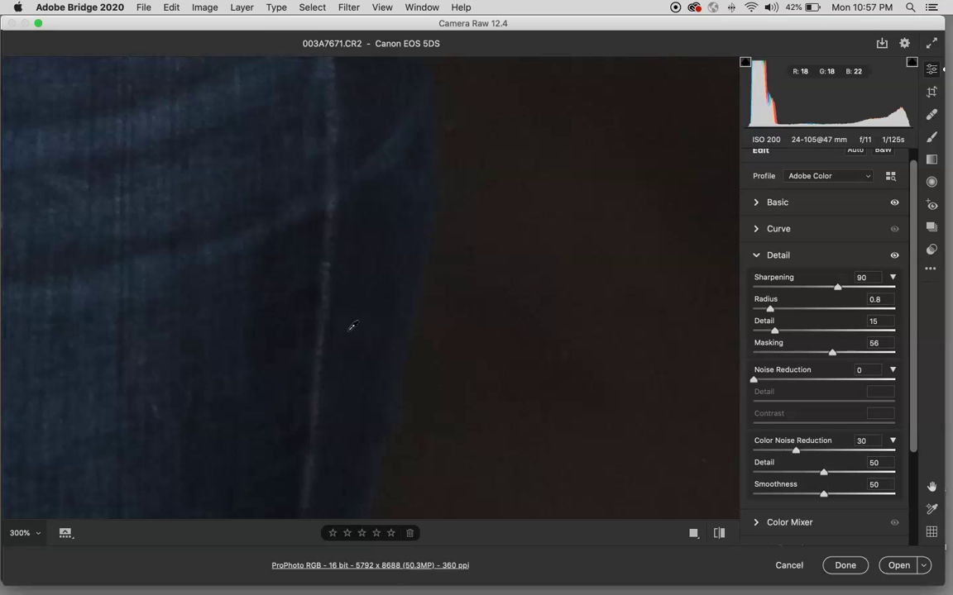
scroll(355, 330, "left", 3)
scroll(361, 330, "up", 10)
scroll(362, 330, "right", 2)
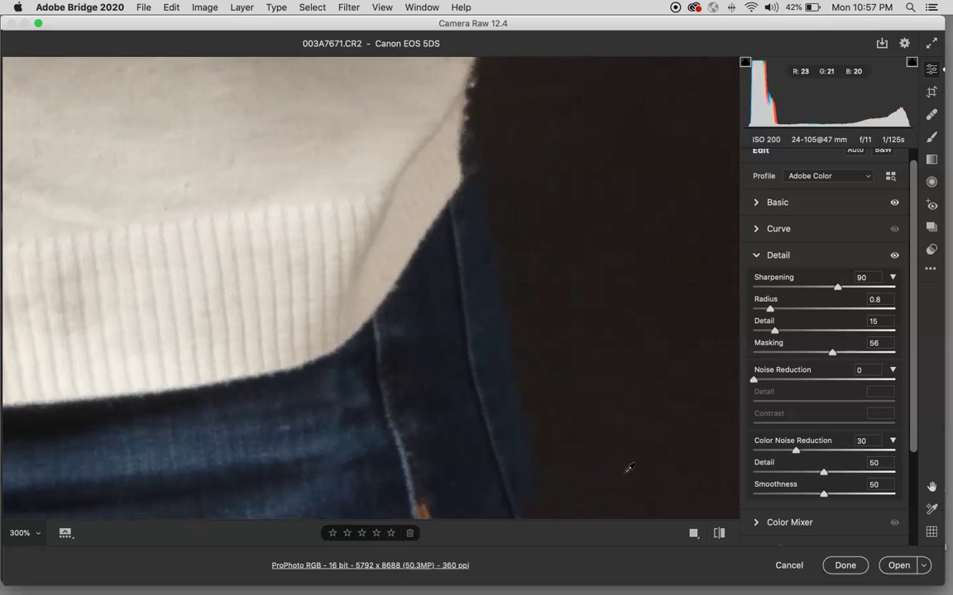
left_click_drag(795, 450, 786, 451)
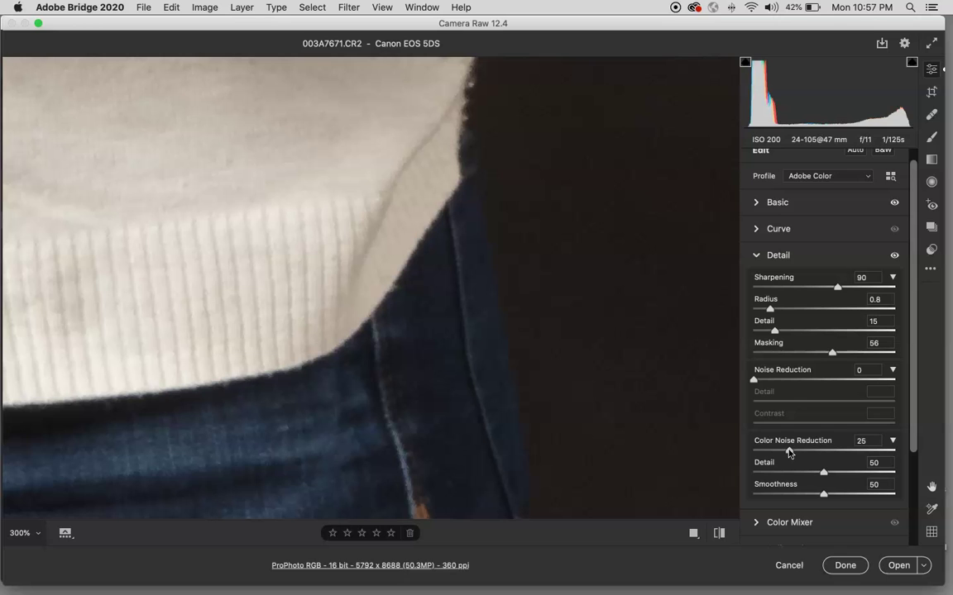
left_click(788, 451)
Step: Preview the color noise Detail and Smoothness effects on the jeans edge, trying Smoothness at 0 and 100, and return Smoothness to 50
scroll(389, 372, "down", 10)
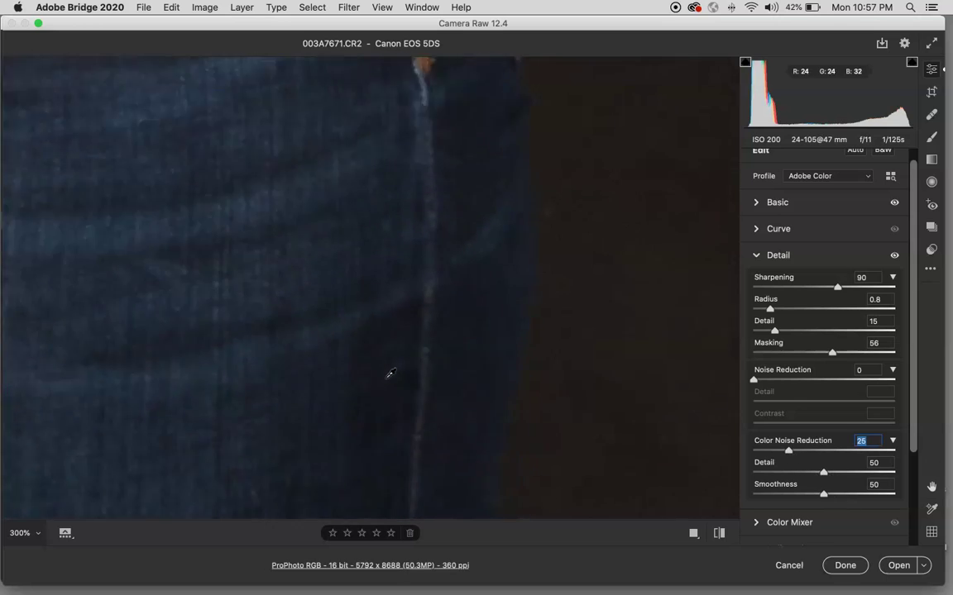
scroll(390, 374, "down", 5)
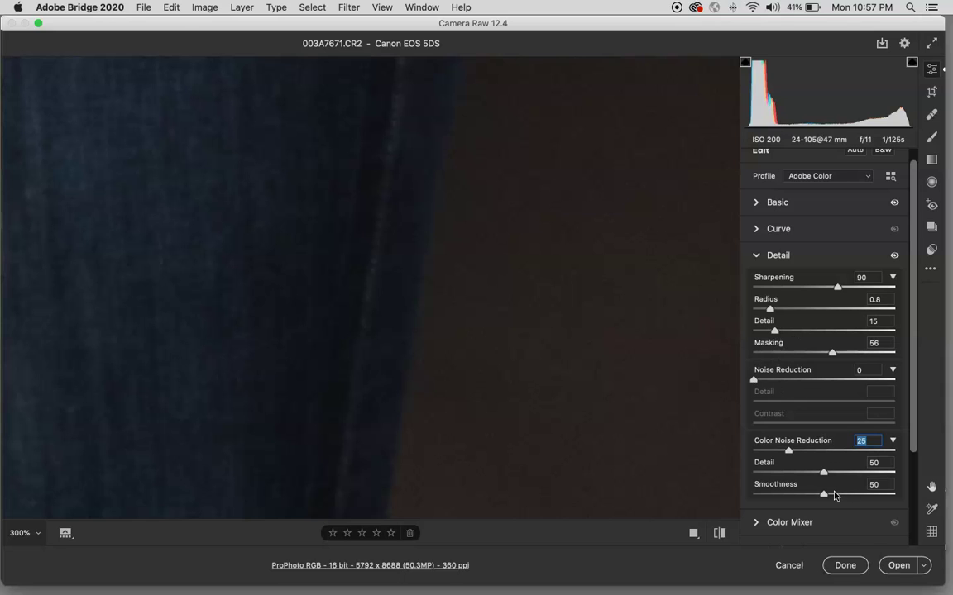
key("alt")
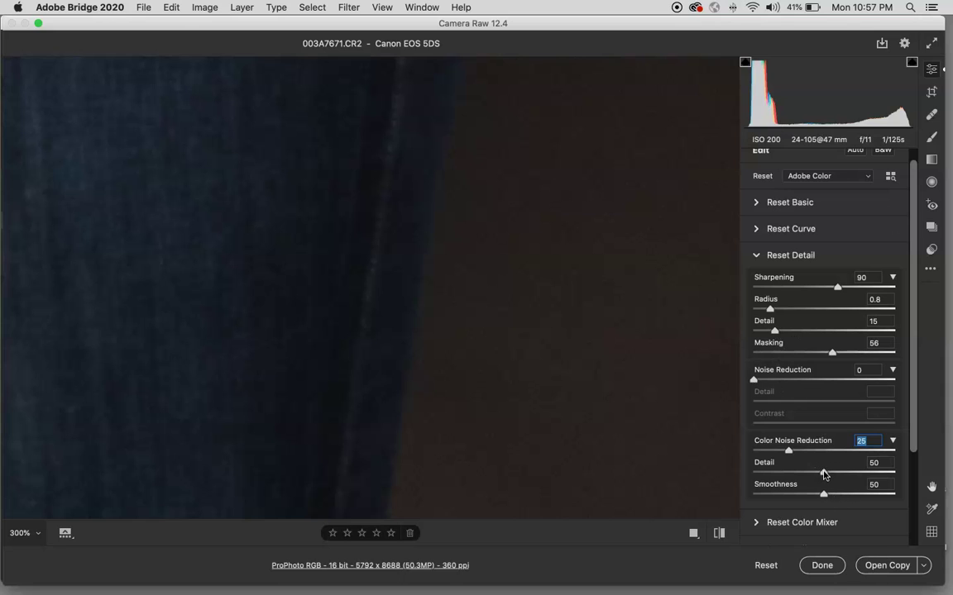
left_click_drag(823, 474, 796, 479)
left_click_drag(816, 472, 642, 485)
left_click_drag(872, 476, 683, 559)
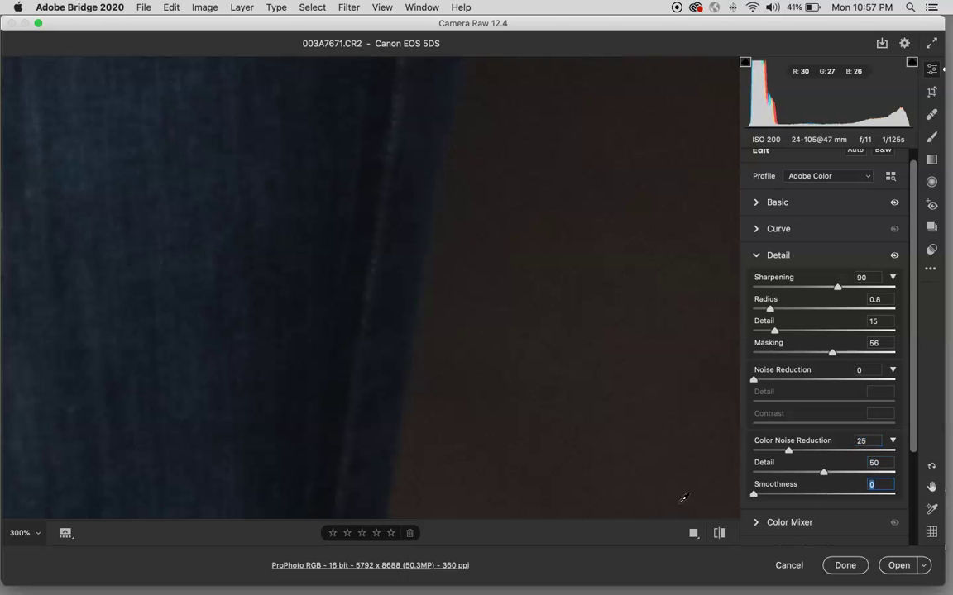
left_click_drag(753, 494, 950, 494)
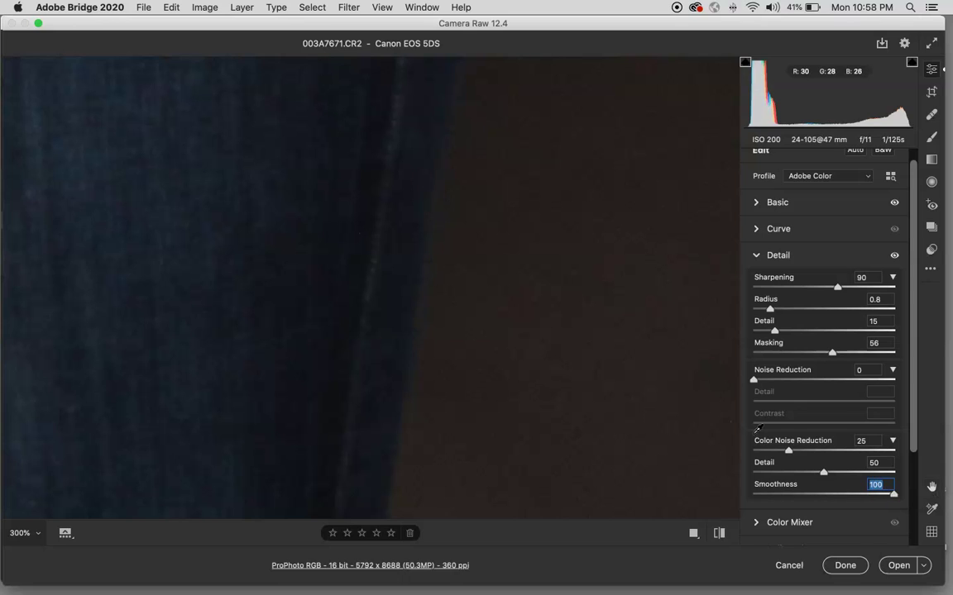
left_click_drag(892, 494, 950, 514)
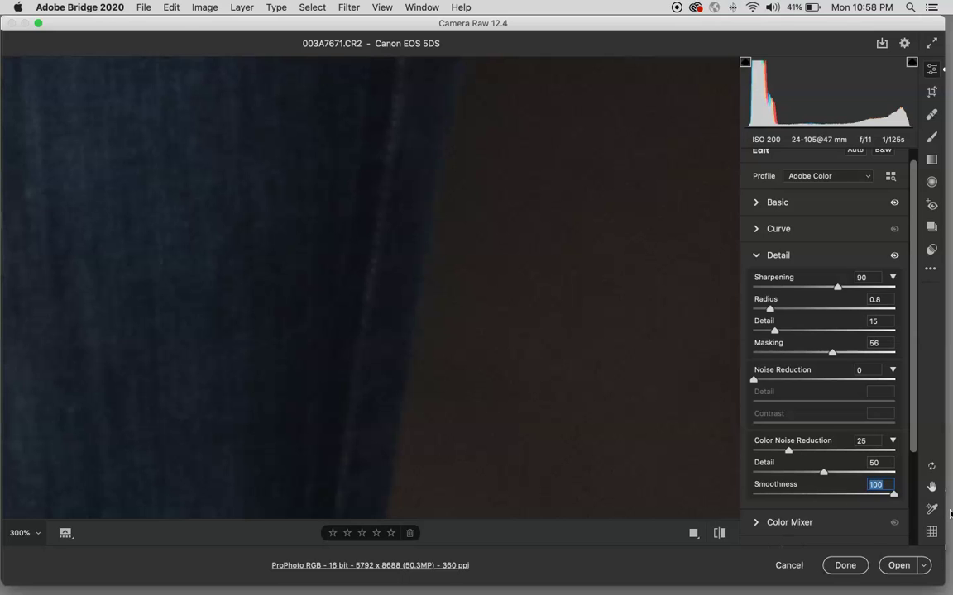
left_click_drag(893, 495, 823, 494)
scroll(794, 316, "down", 3)
scroll(794, 316, "down", 2)
scroll(769, 315, "up", 6)
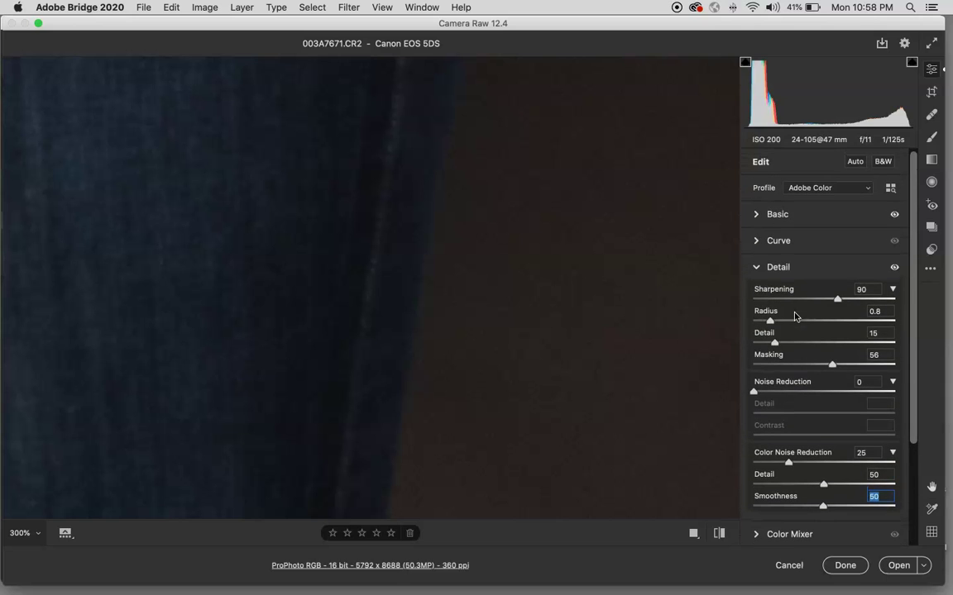
Step: Look over the Color Mixer's Hue, Saturation and Luminance controls and the Split Toning section without adjusting them
left_click(756, 268)
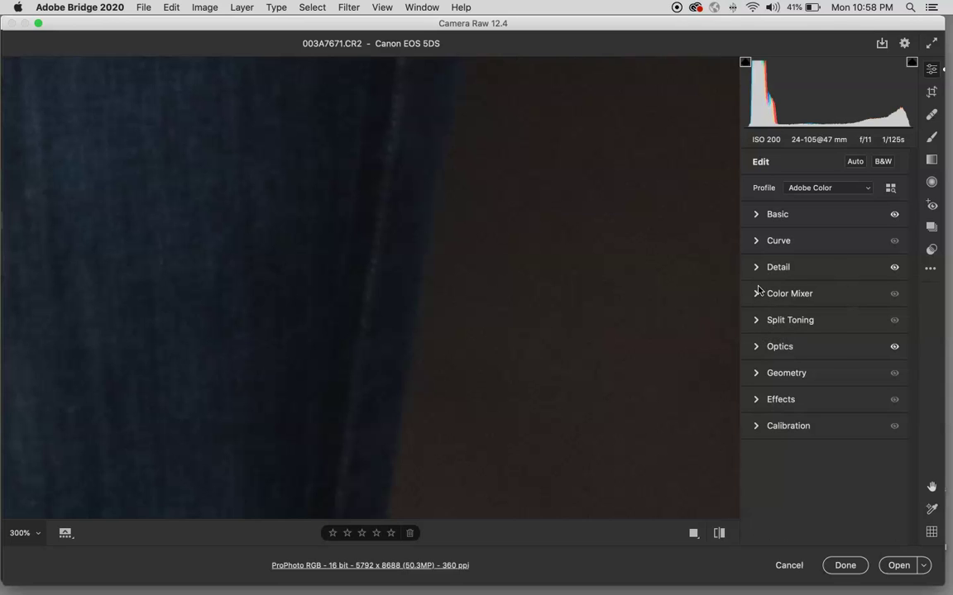
left_click(756, 296)
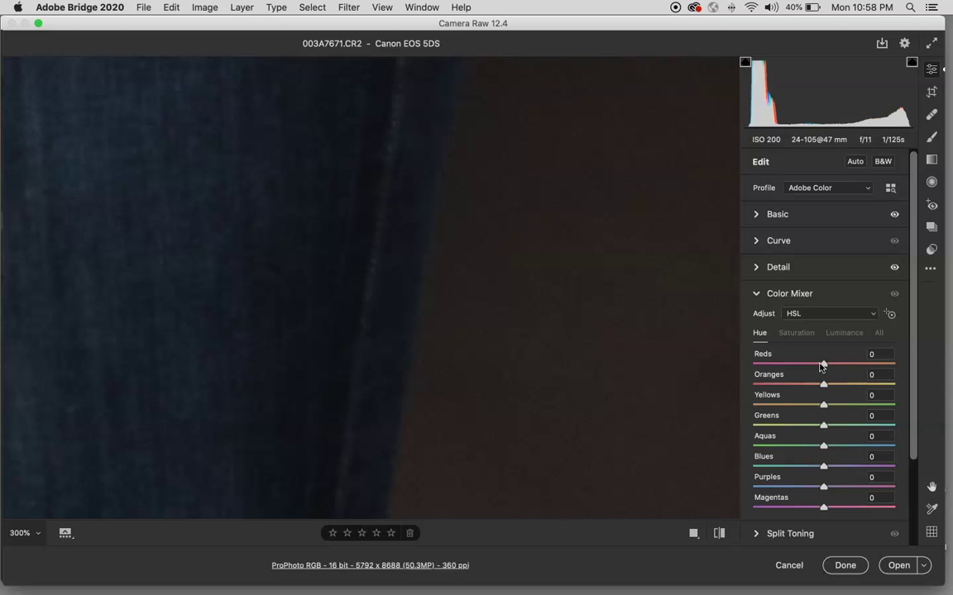
left_click(795, 333)
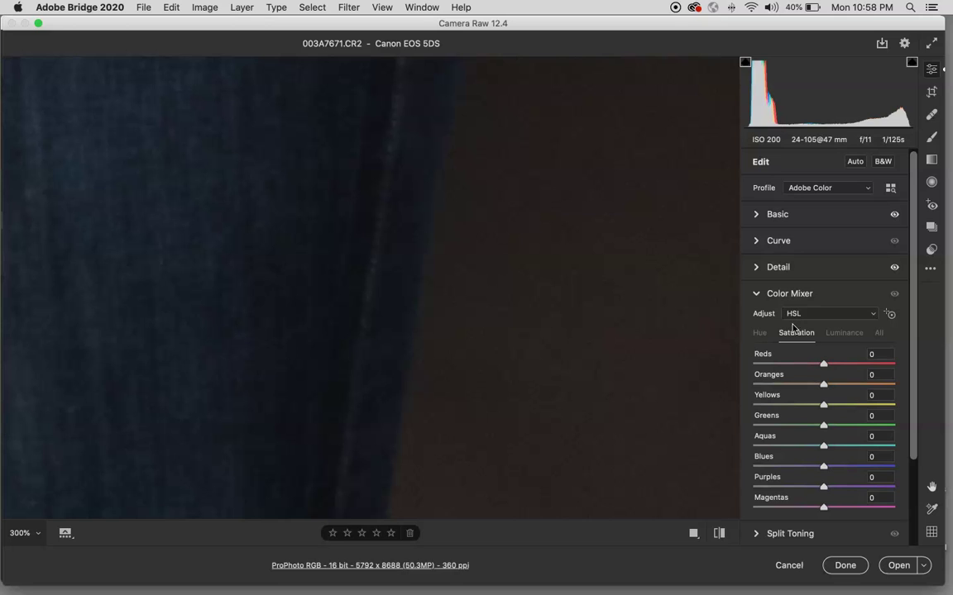
left_click(759, 293)
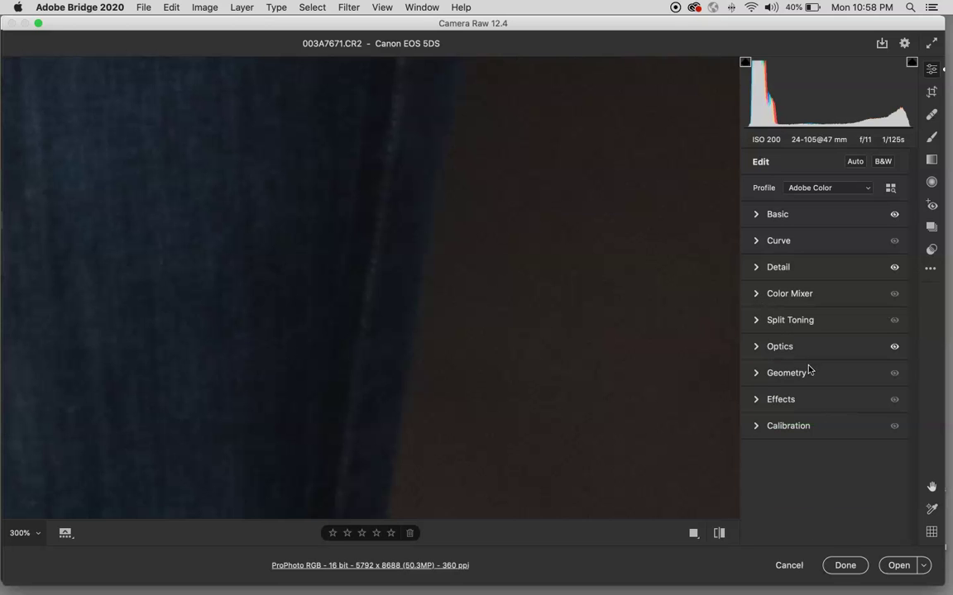
left_click(758, 323)
left_click(758, 322)
left_click(760, 296)
left_click(843, 334)
left_click(759, 333)
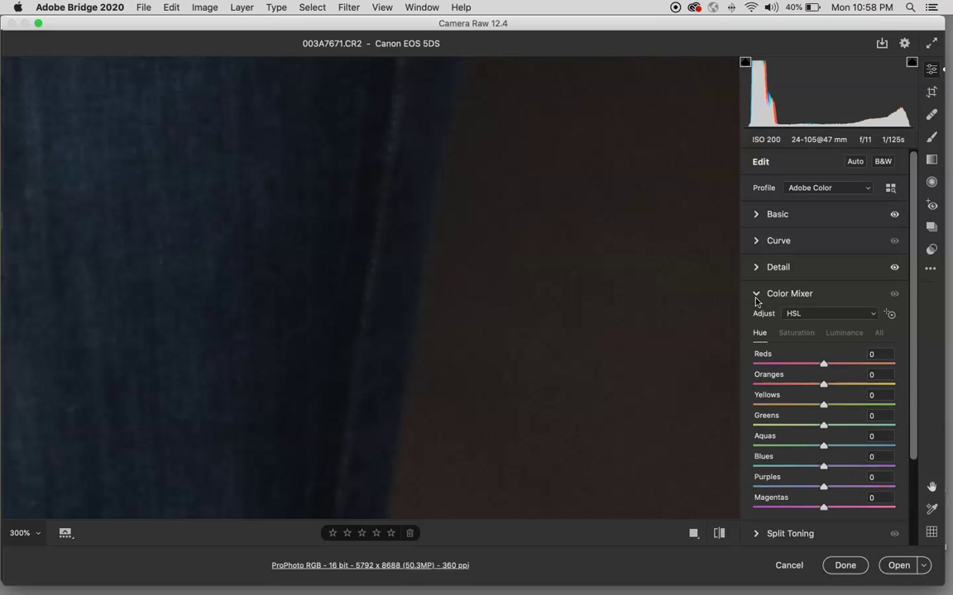
left_click(756, 296)
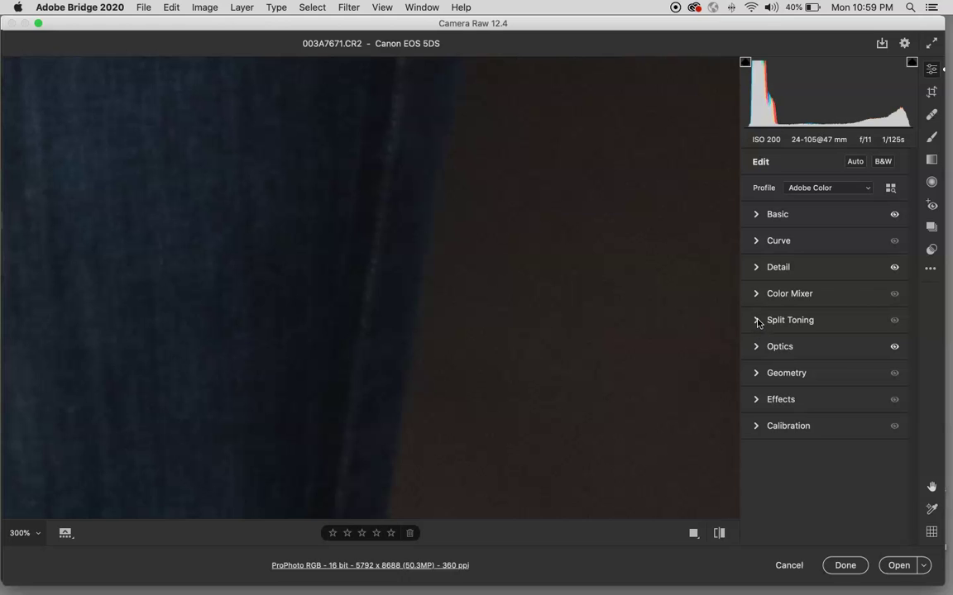
Step: Review the Split Toning and Geometry controls, fit the whole photo in view, and finish the Camera Raw session keeping the edits
left_click(757, 322)
left_click(757, 322)
left_click(756, 374)
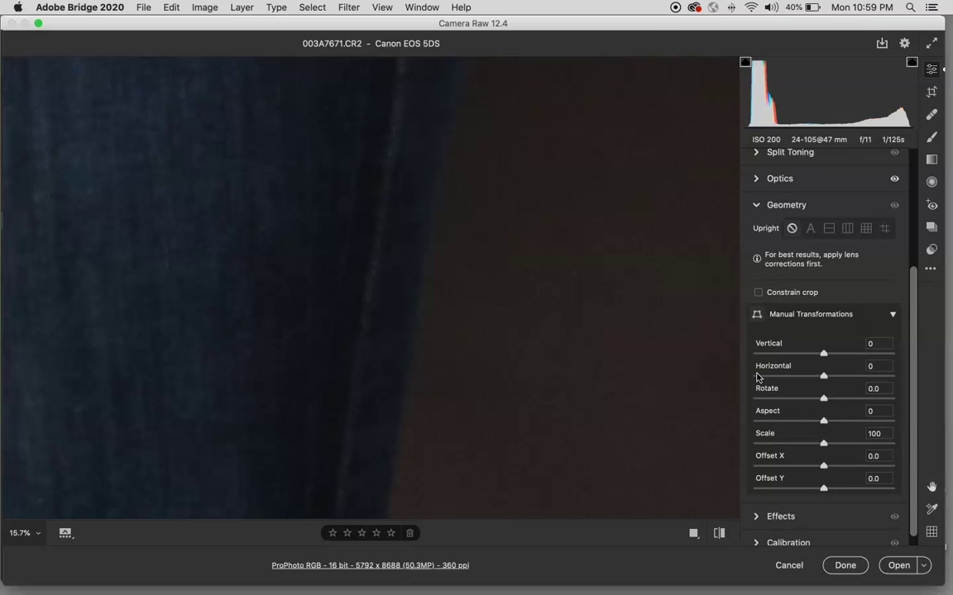
key("super+0")
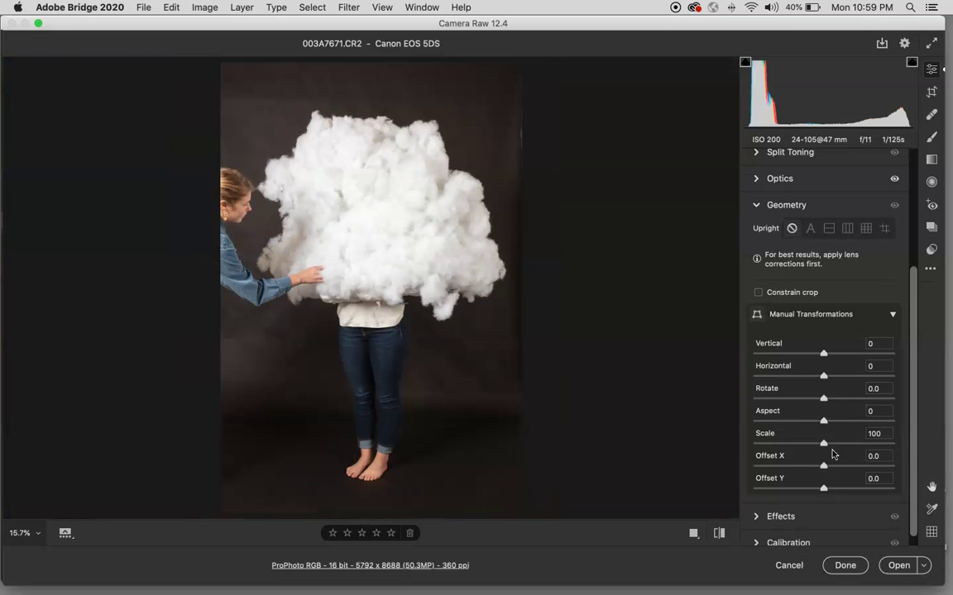
left_click(844, 566)
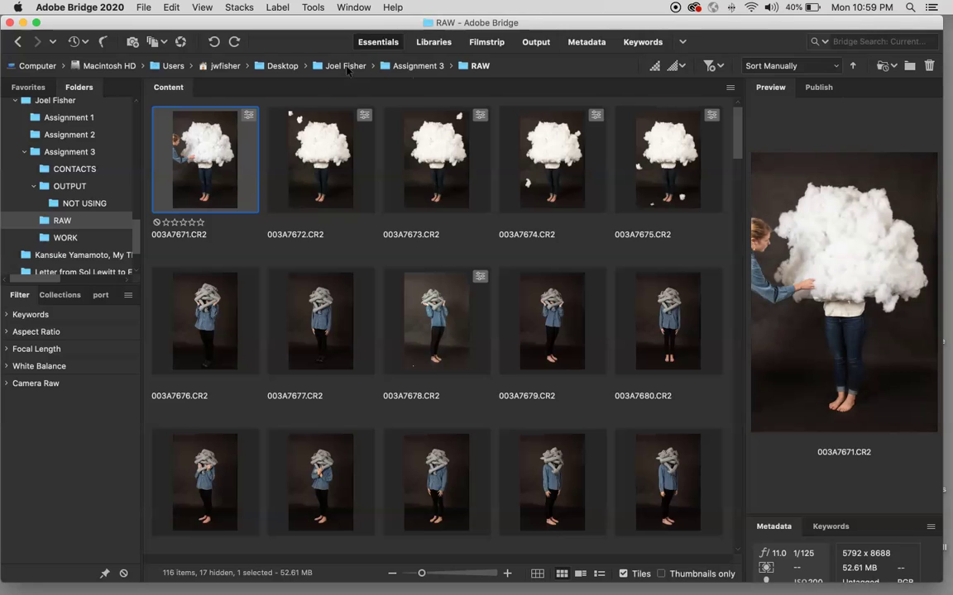
Step: Switch to Finder, open the 2020 RAW folder on the desktop, and bring 003.TIF into Adobe Bridge to browse that folder
left_click(21, 23)
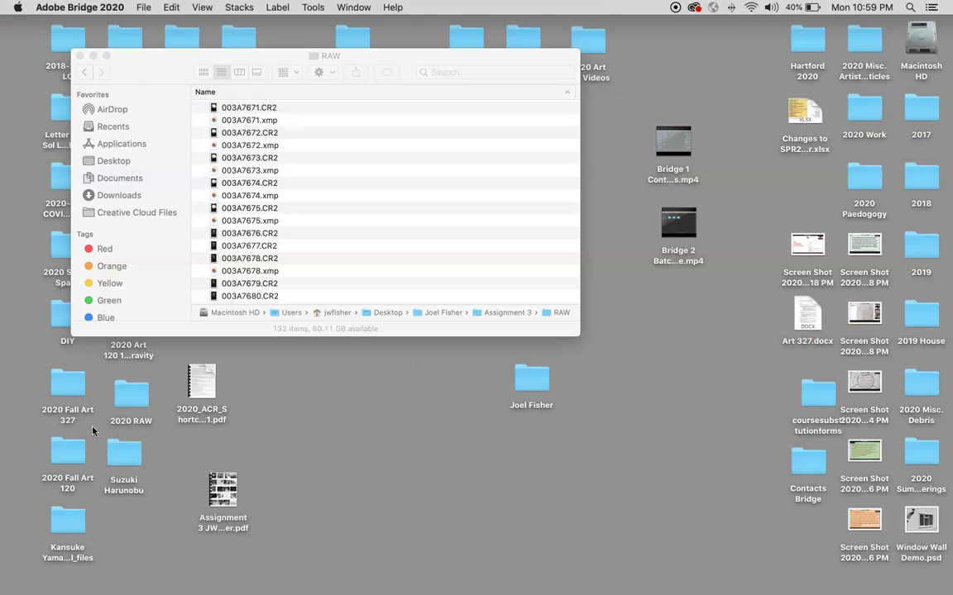
double_click(142, 404)
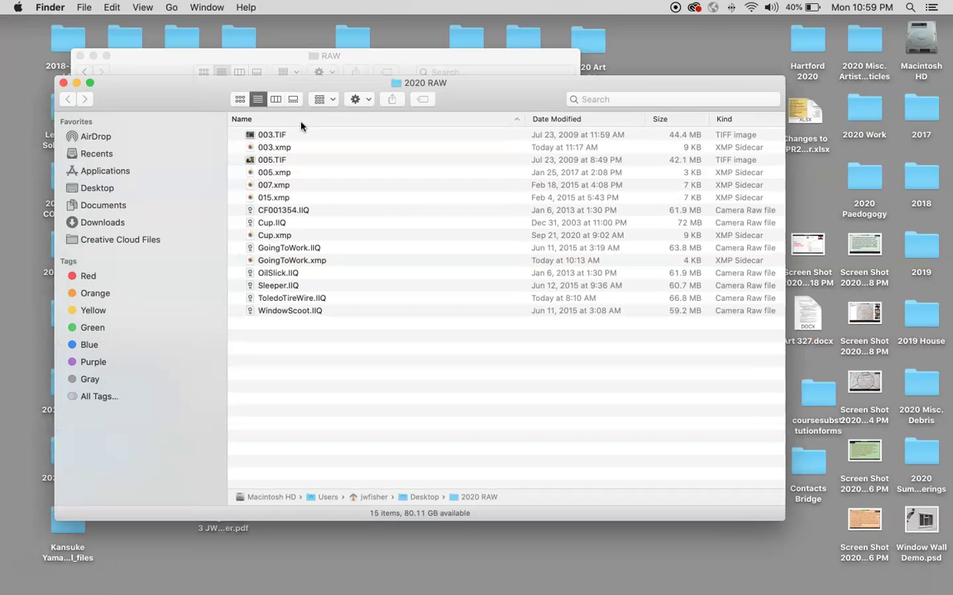
left_click_drag(249, 134, 542, 561)
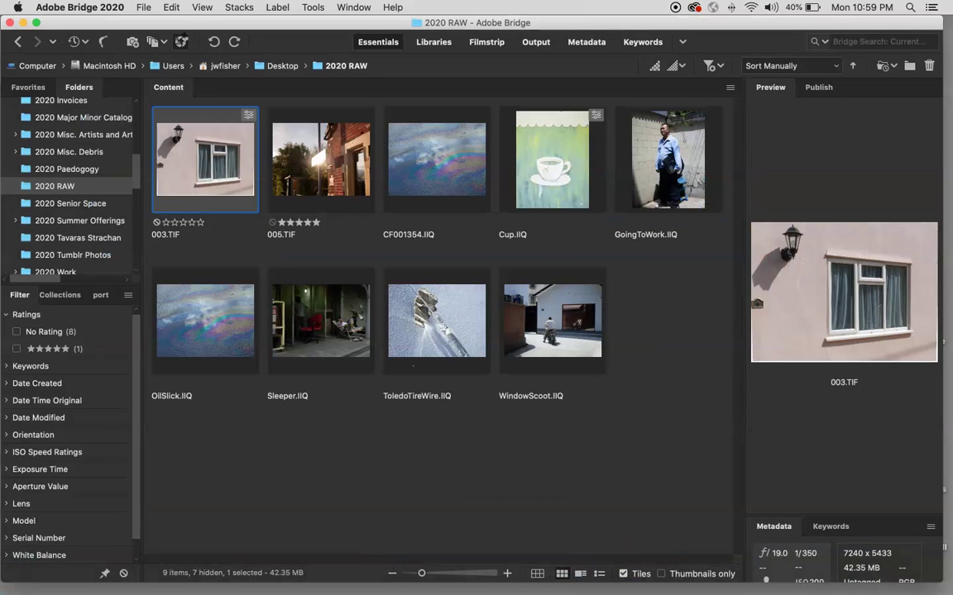
Step: Open 003.TIF in Camera Raw, magnify the wall lamp to 200%, and show the Detail controls with Geometry collapsed
left_click(181, 42)
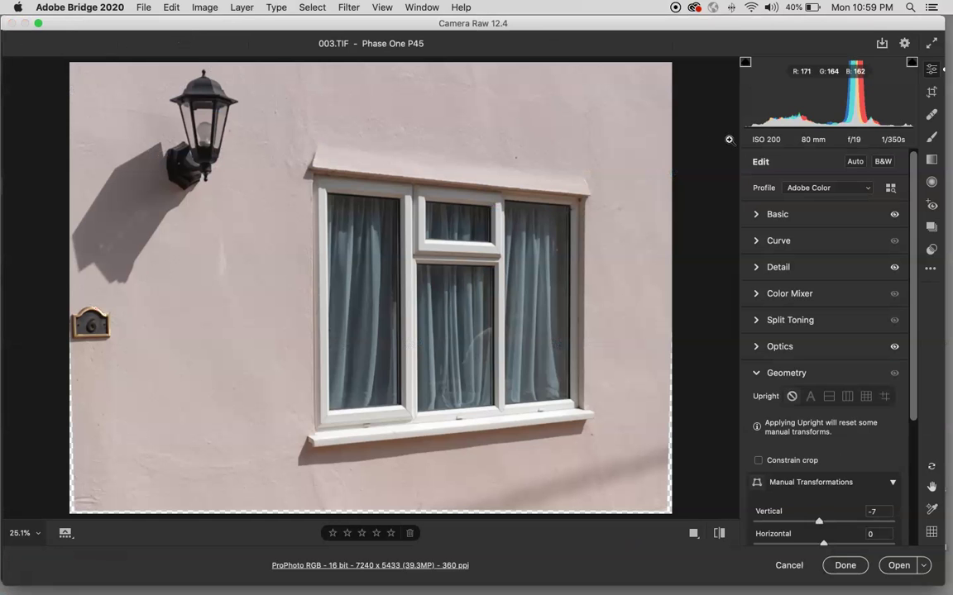
left_click_drag(238, 219, 245, 224)
scroll(246, 225, "left", 10)
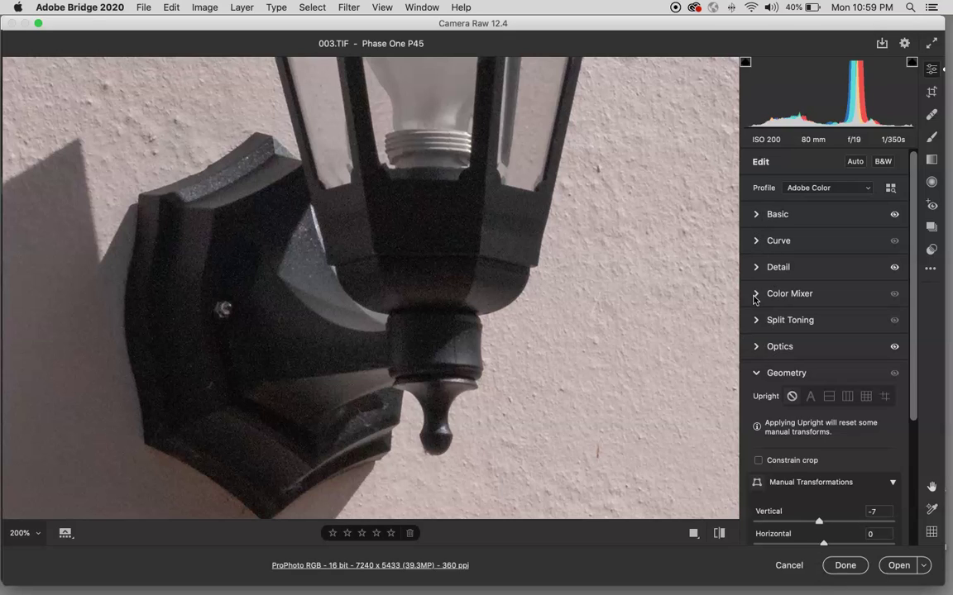
left_click(755, 373)
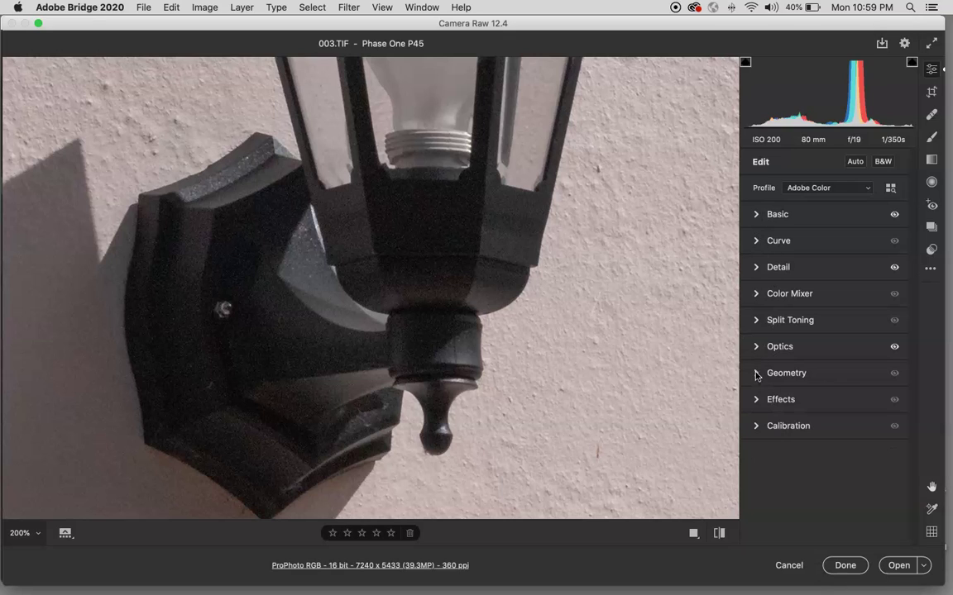
left_click(755, 267)
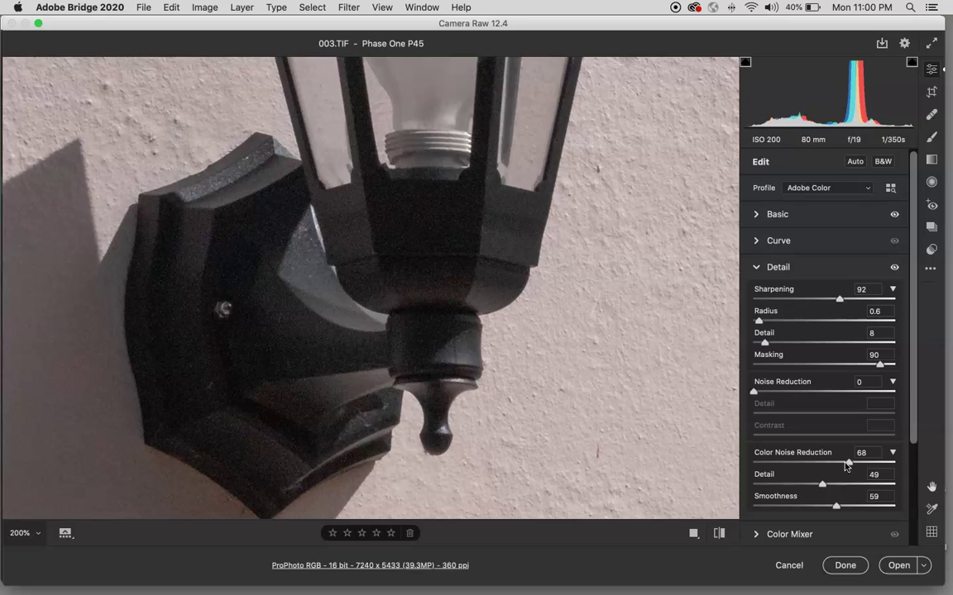
Step: With Color Noise Reduction at 0, try Noise Reduction at 57 with its Detail and Contrast on the lamp, then return it to 0
left_click_drag(848, 463, 753, 465)
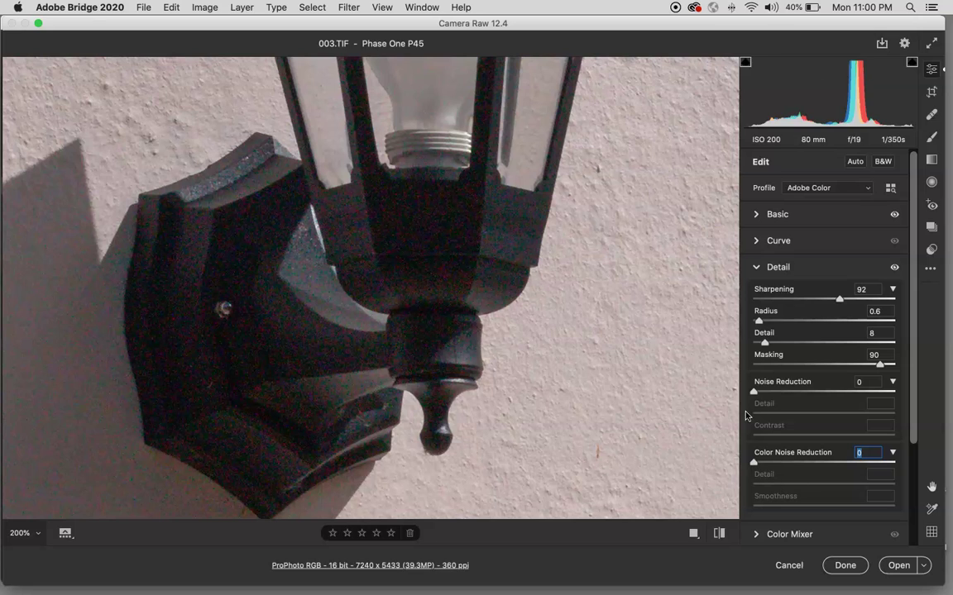
left_click_drag(754, 391, 806, 393)
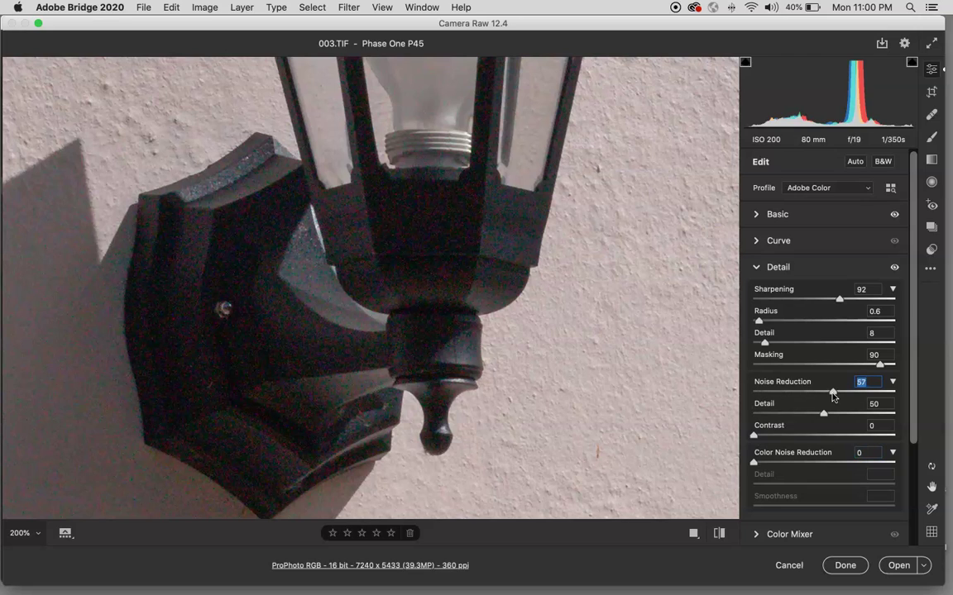
left_click_drag(822, 413, 830, 413)
left_click_drag(776, 442, 834, 436)
left_click_drag(833, 391, 685, 385)
Step: Set Color Noise Reduction to 68, with its Detail and Smoothness both at 50
left_click_drag(747, 463, 831, 489)
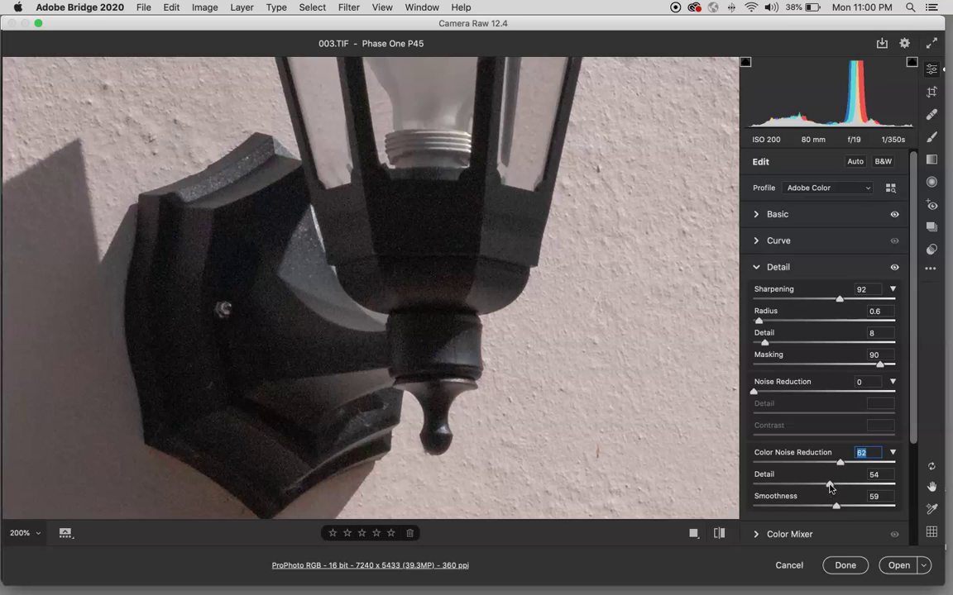
left_click_drag(827, 486, 823, 507)
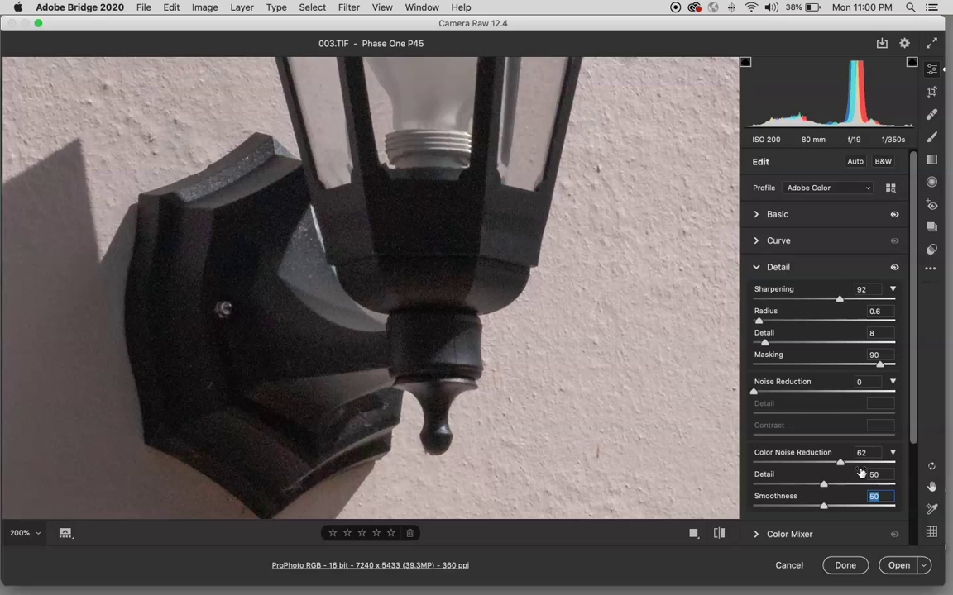
left_click(807, 463)
left_click_drag(807, 463, 843, 469)
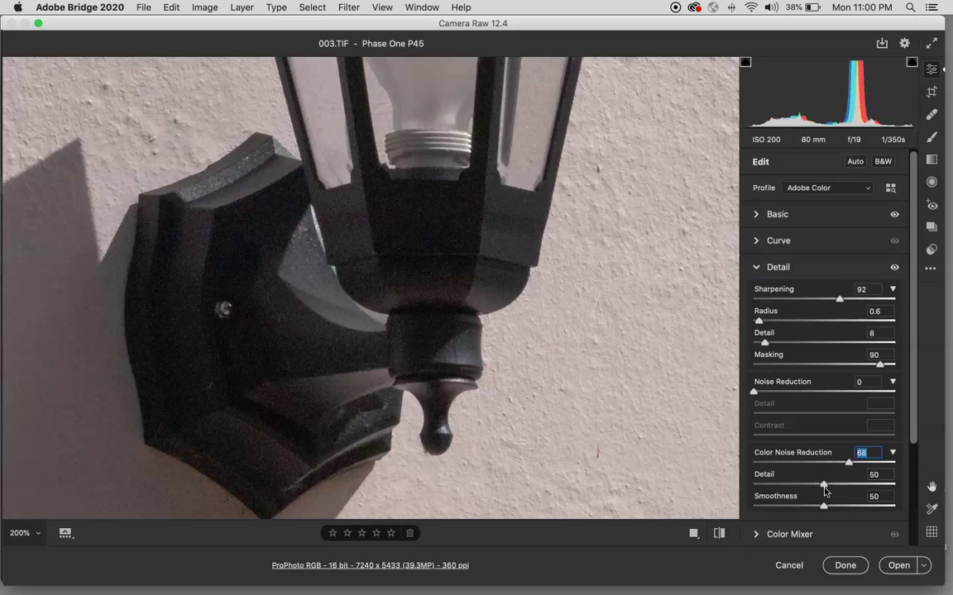
Step: Preview the color noise Detail at its maximum and at 0 on the lamp at 400%
left_click_drag(824, 485, 787, 486)
key("super+plus")
key("super+plus")
left_click_drag(766, 485, 942, 488)
left_click_drag(831, 489, 685, 479)
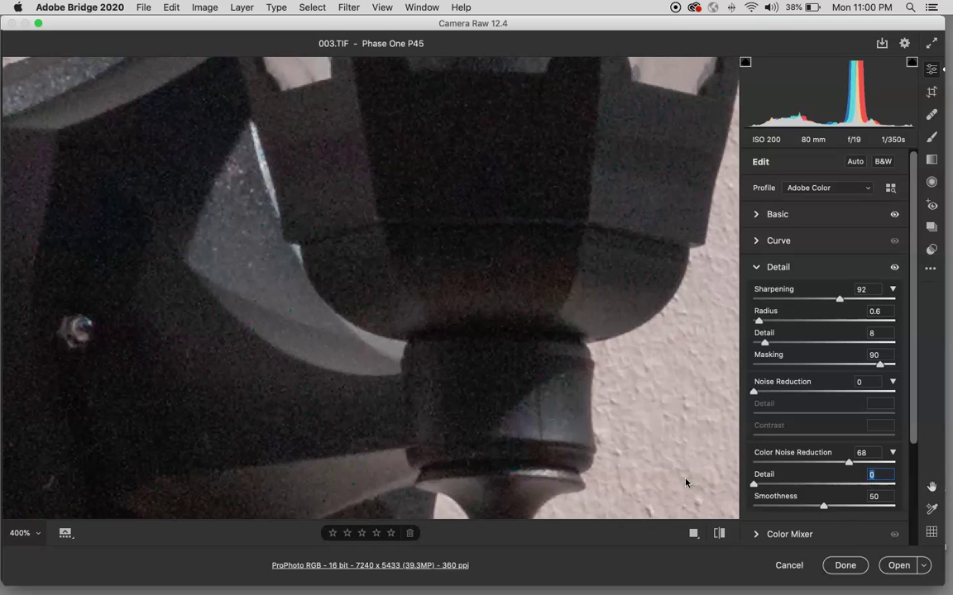
Step: Set the color noise Detail to 44 and, after trying Smoothness at 0, set Smoothness to 68 and check the whole photo
left_click_drag(777, 488, 767, 508)
left_click_drag(769, 508, 753, 510)
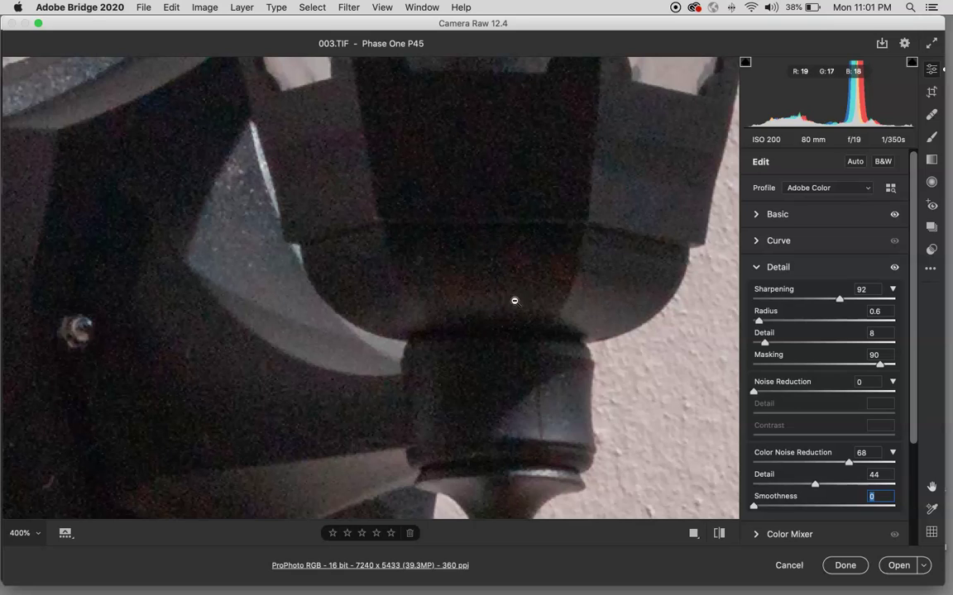
left_click_drag(759, 510, 846, 511)
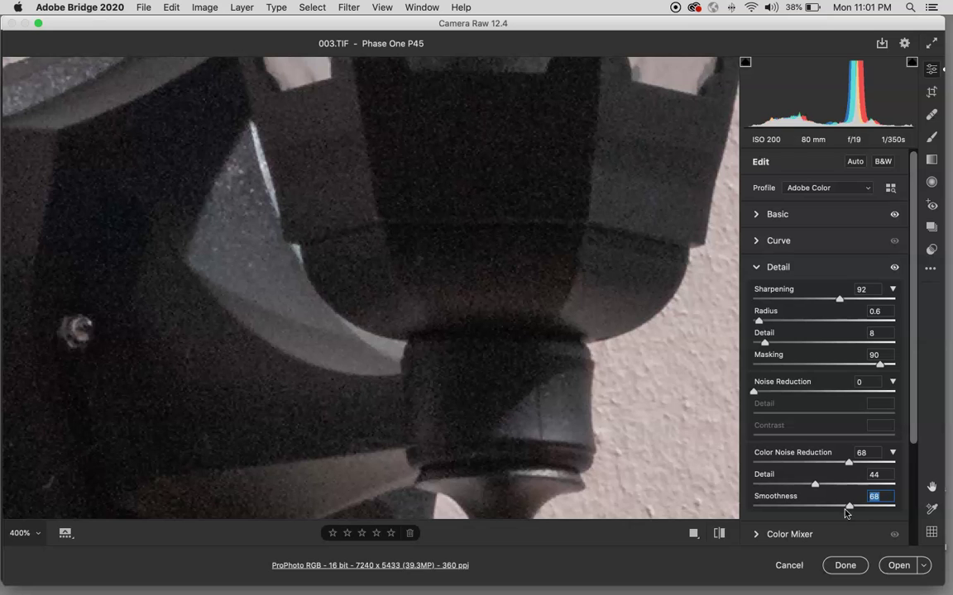
left_click_drag(390, 310, 408, 337)
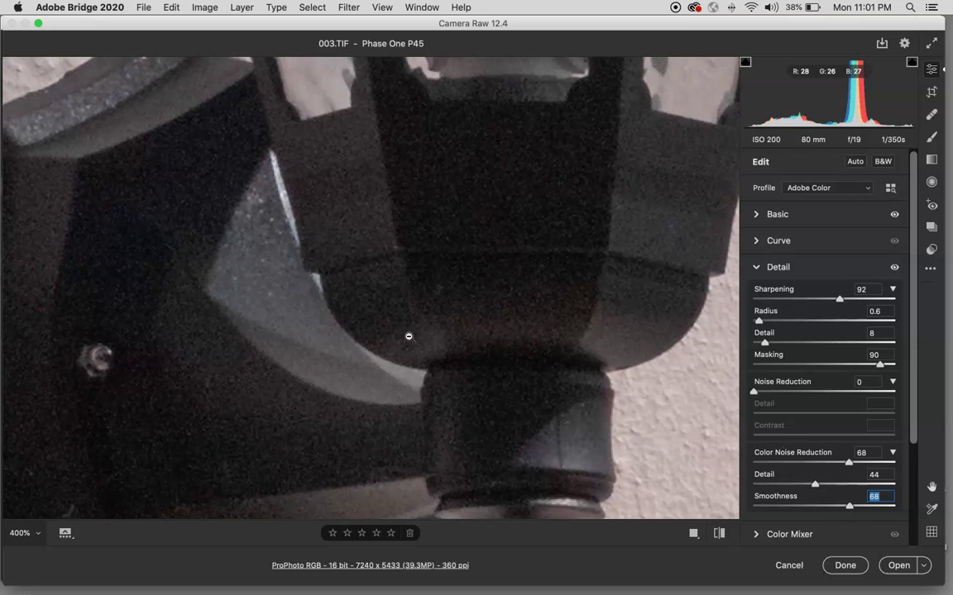
left_click(409, 337)
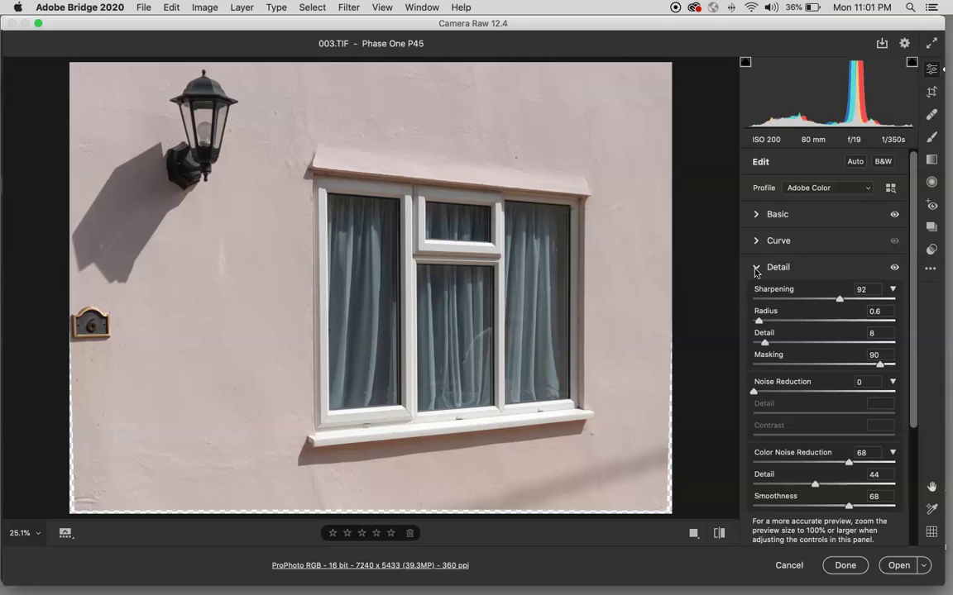
Step: Collapse the Detail section, open the Optics profile settings, and preview the photo with and without the Optics corrections
scroll(755, 271, "down", 1)
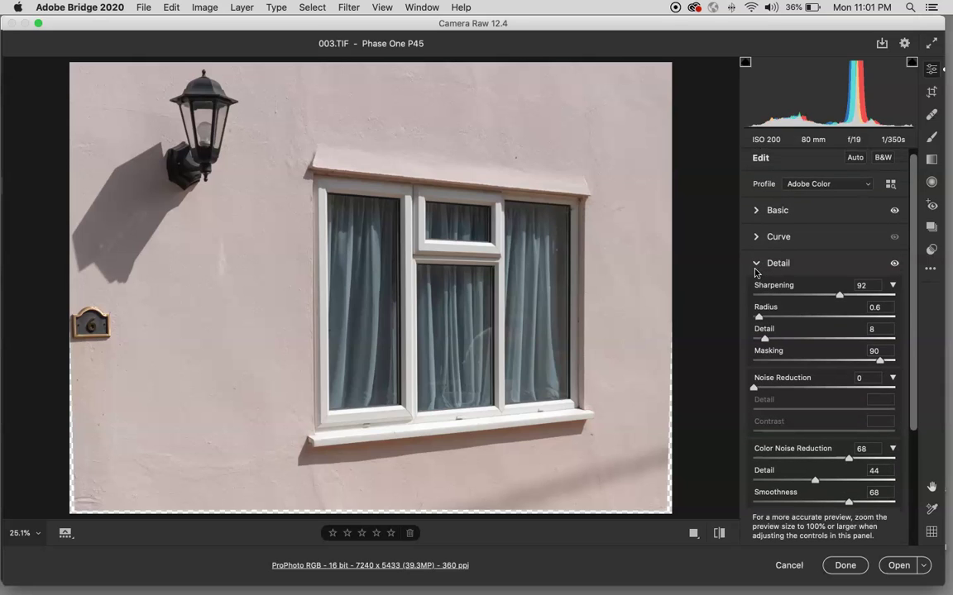
scroll(755, 269, "up", 1)
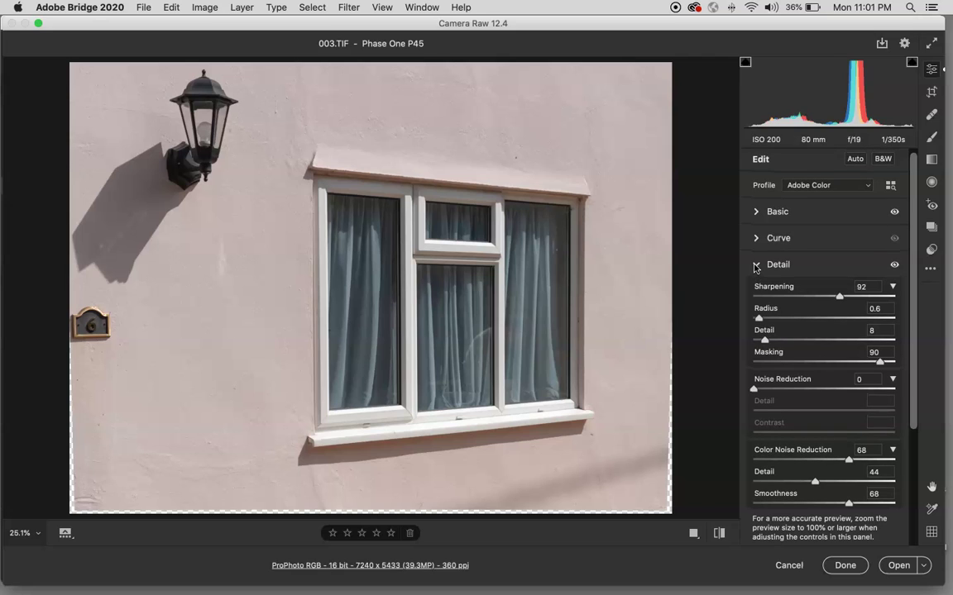
left_click(755, 265)
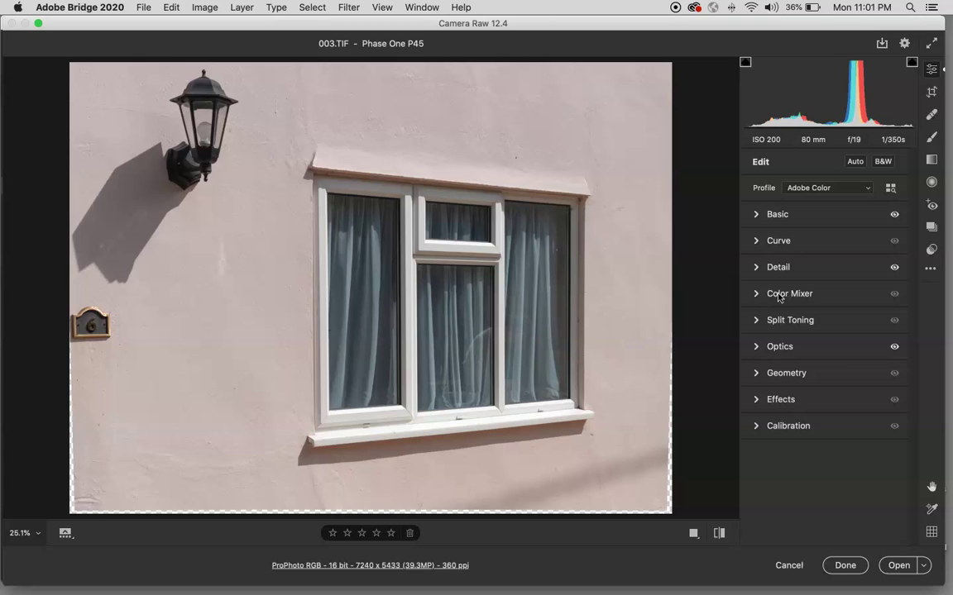
left_click(757, 348)
scroll(778, 430, "down", 1)
scroll(759, 356, "up", 3)
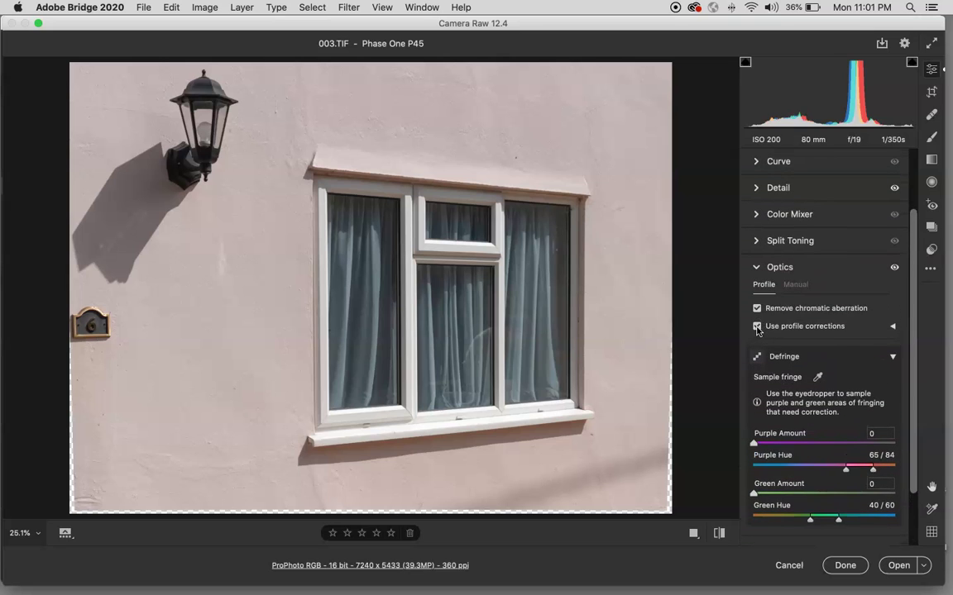
left_click_drag(893, 268, 894, 269)
Step: Toggle the lens profile corrections off and on repeatedly to compare distortion and vignetting, leaving them enabled
left_click(758, 326)
left_click(757, 327)
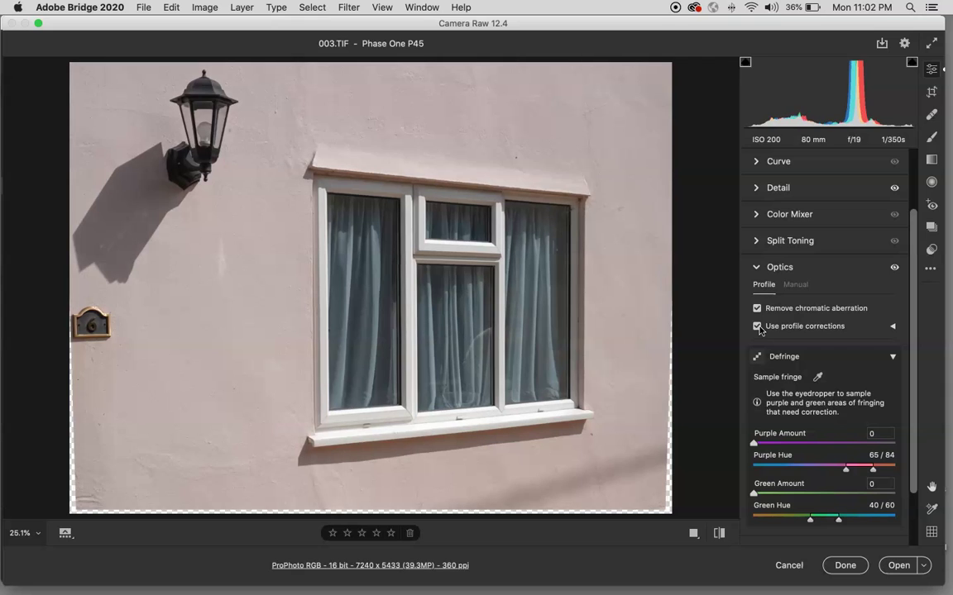
left_click(759, 328)
left_click(759, 327)
left_click(758, 327)
left_click(759, 328)
left_click(758, 326)
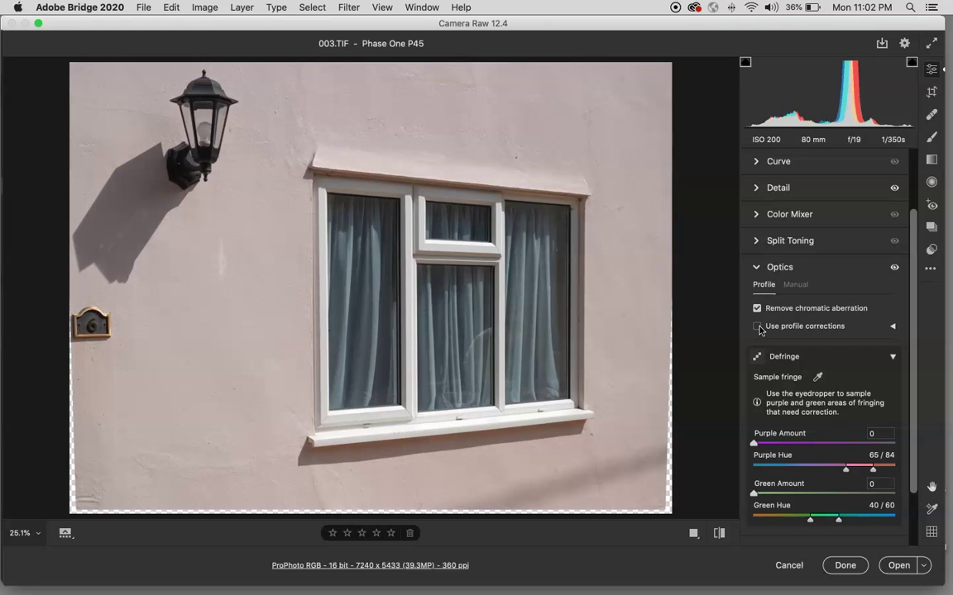
left_click(758, 326)
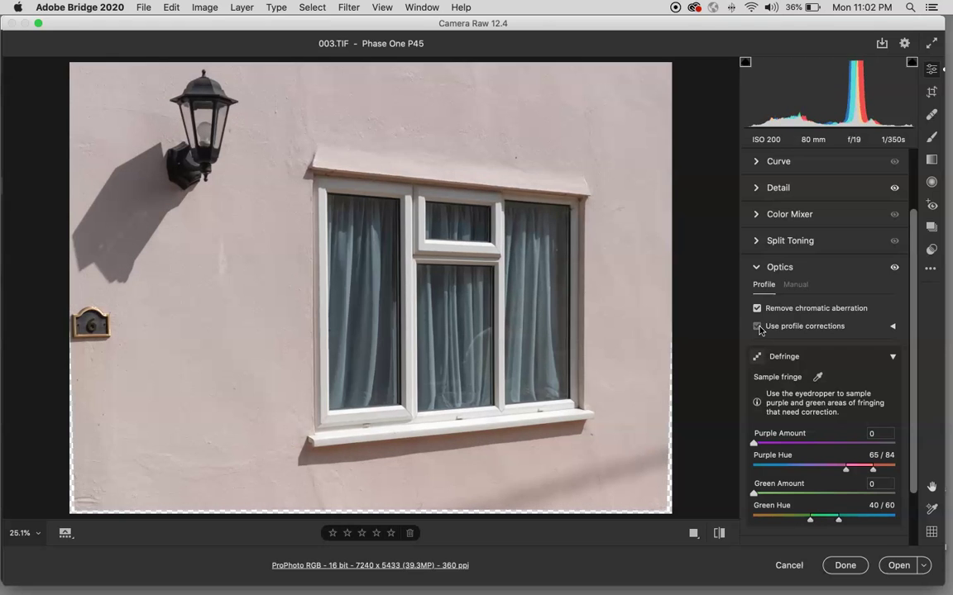
left_click(758, 328)
left_click(757, 327)
left_click(759, 327)
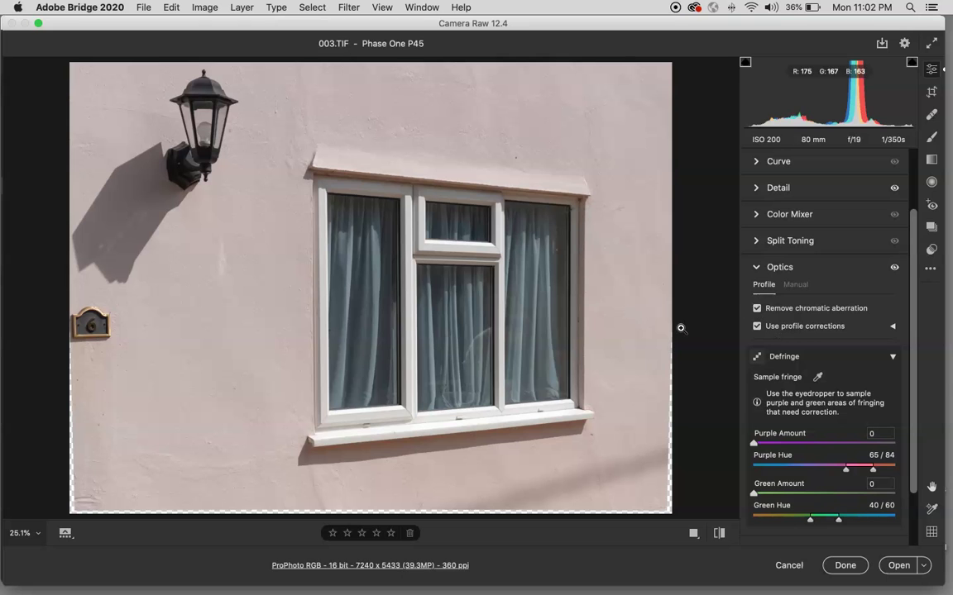
Step: Inspect the window frame's edges for color fringing at up to 600%, with chromatic aberration removal turned off
left_click(376, 282)
key("super+plus")
key("super+plus")
key("super+plus")
key("super+plus")
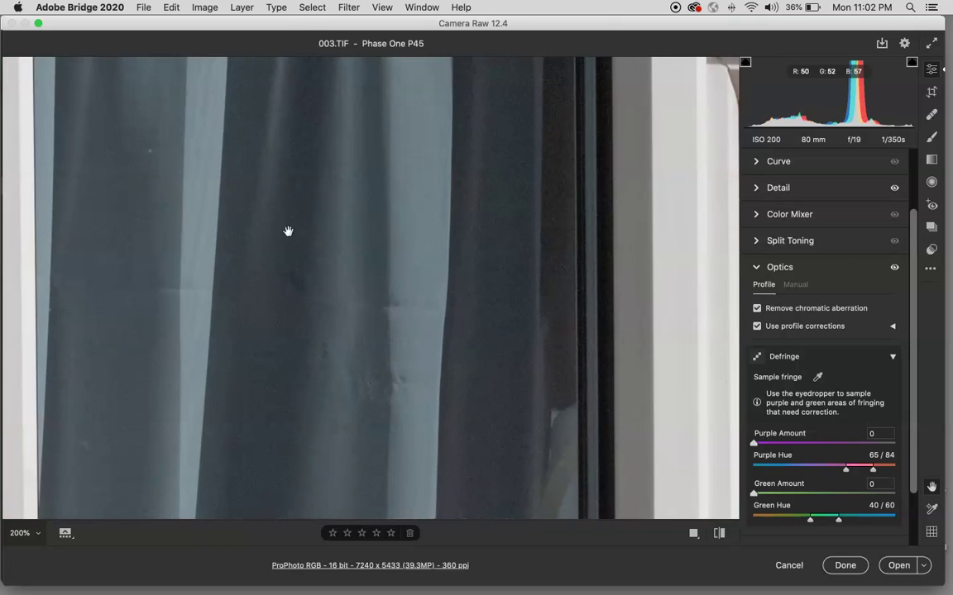
left_click_drag(528, 240, 277, 234)
key("super+plus")
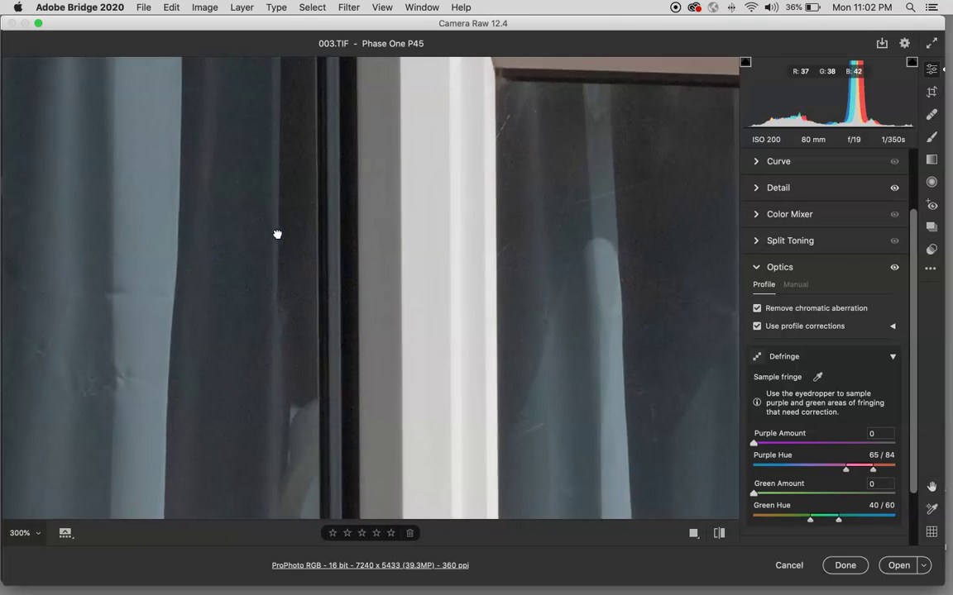
left_click_drag(329, 261, 230, 217)
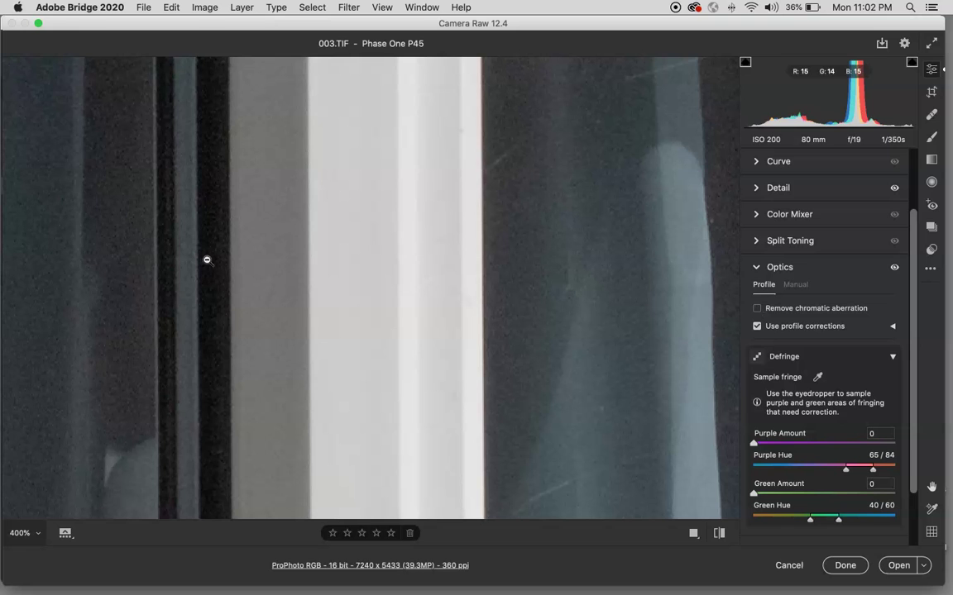
key("super+plus")
left_click_drag(261, 279, 294, 373)
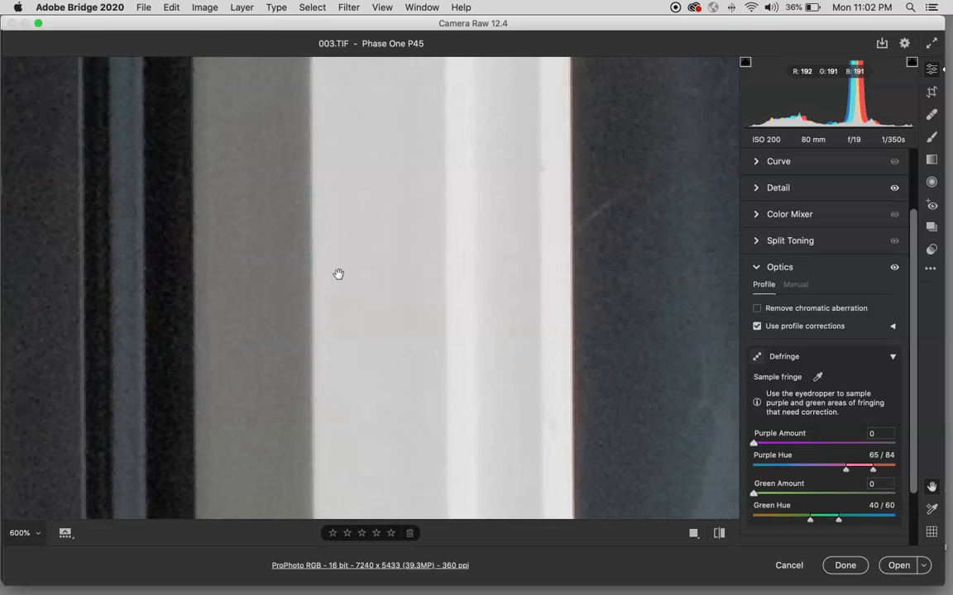
left_click_drag(328, 295, 607, 210)
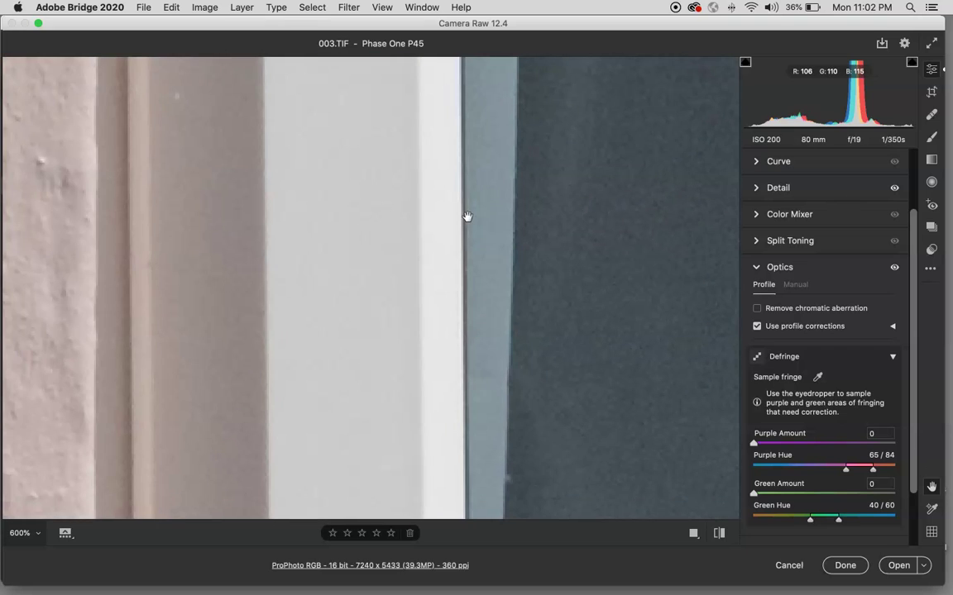
Step: Compare the lamp's edge with and without chromatic aberration removal at up to 1600%, leaving the removal enabled
left_click(469, 220, "alt")
left_click_drag(177, 176, 655, 383)
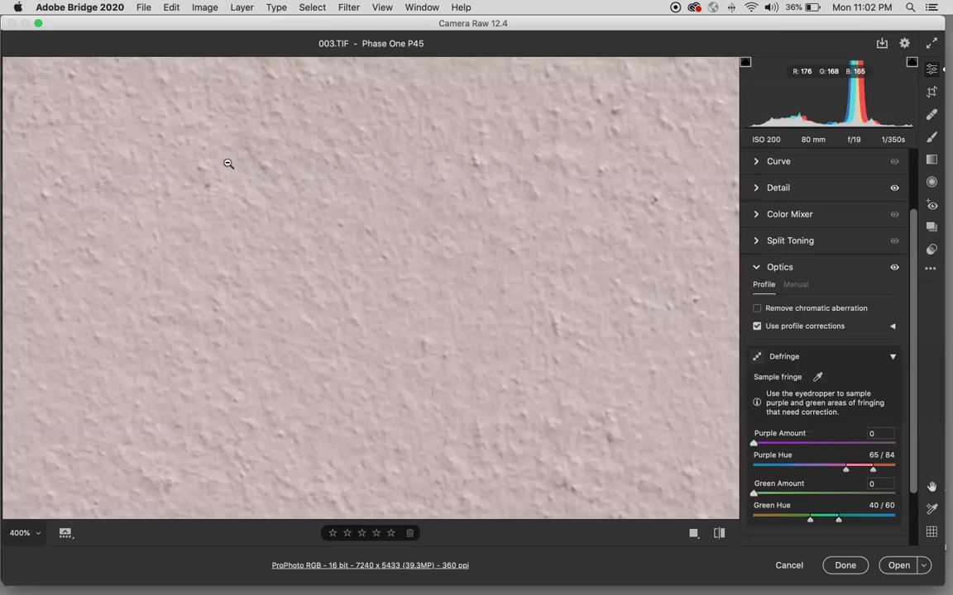
left_click(230, 170, "alt")
left_click_drag(230, 170, 236, 510)
key("super+plus")
key("super+plus")
key("super+plus")
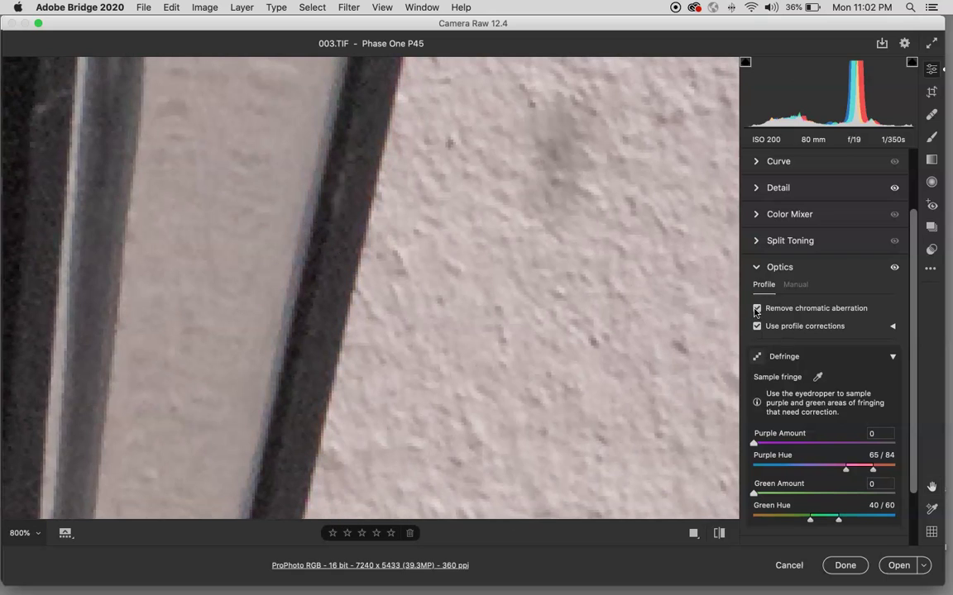
key("super+plus")
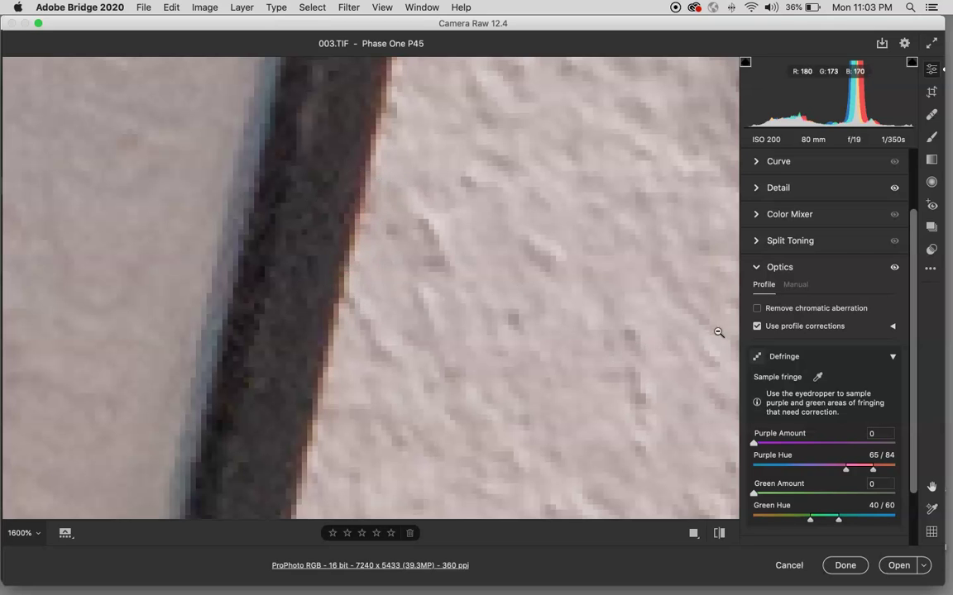
left_click(757, 309)
Step: Return to the whole photo at 25% and collapse the Defringe controls
scroll(346, 346, "down", 1)
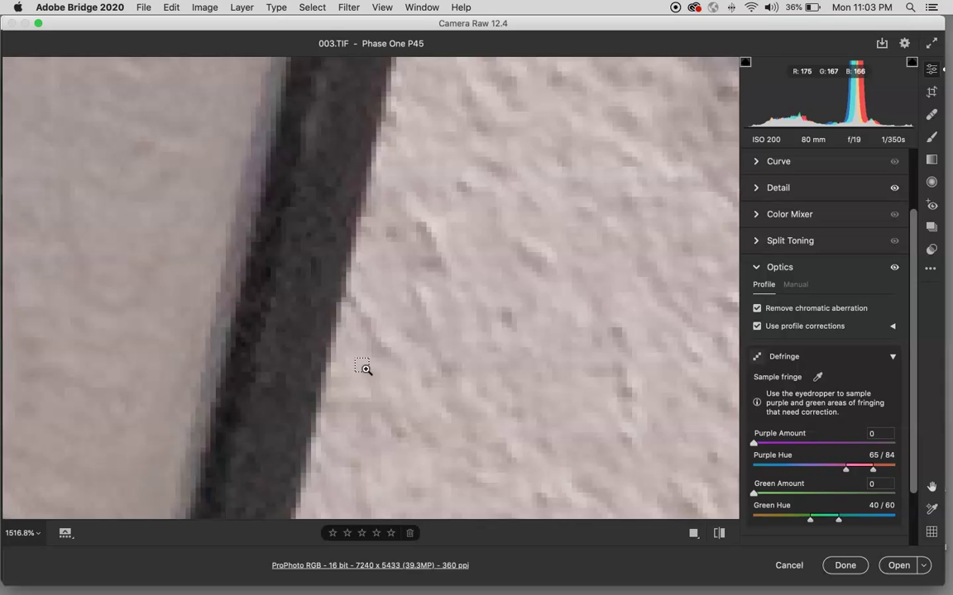
scroll(365, 368, "down", 10)
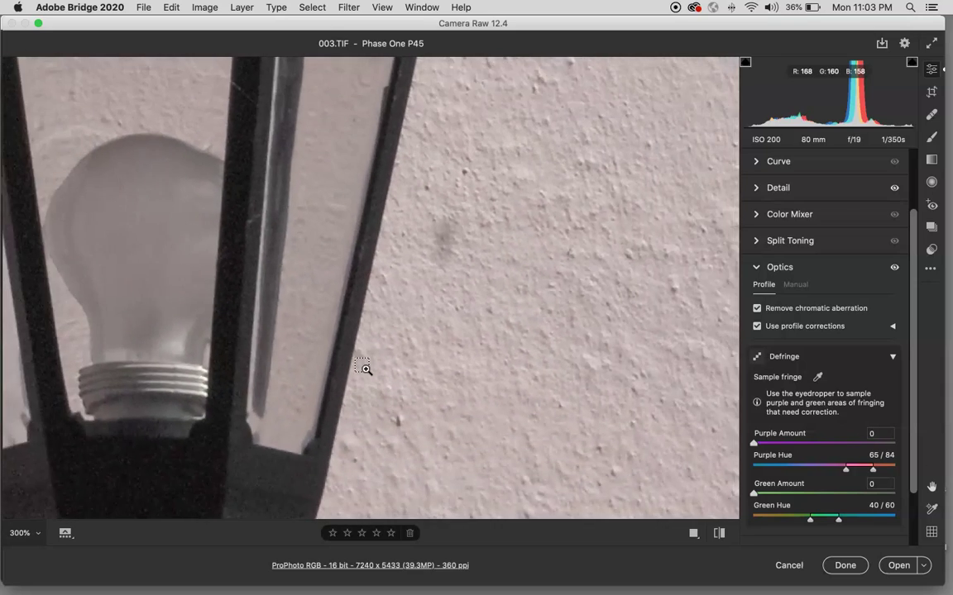
scroll(506, 383, "down", 5)
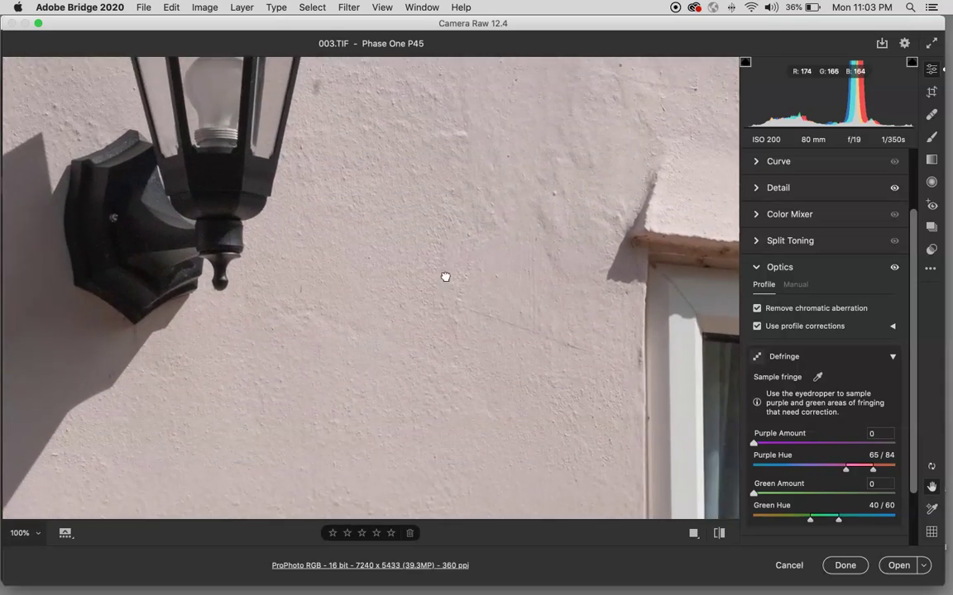
scroll(451, 256, "down", 4)
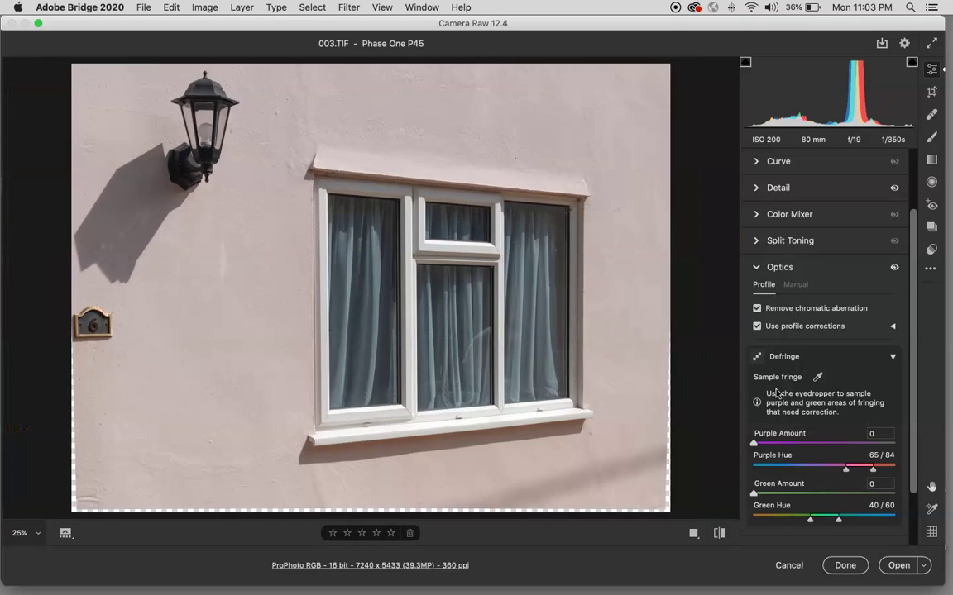
left_click(892, 358)
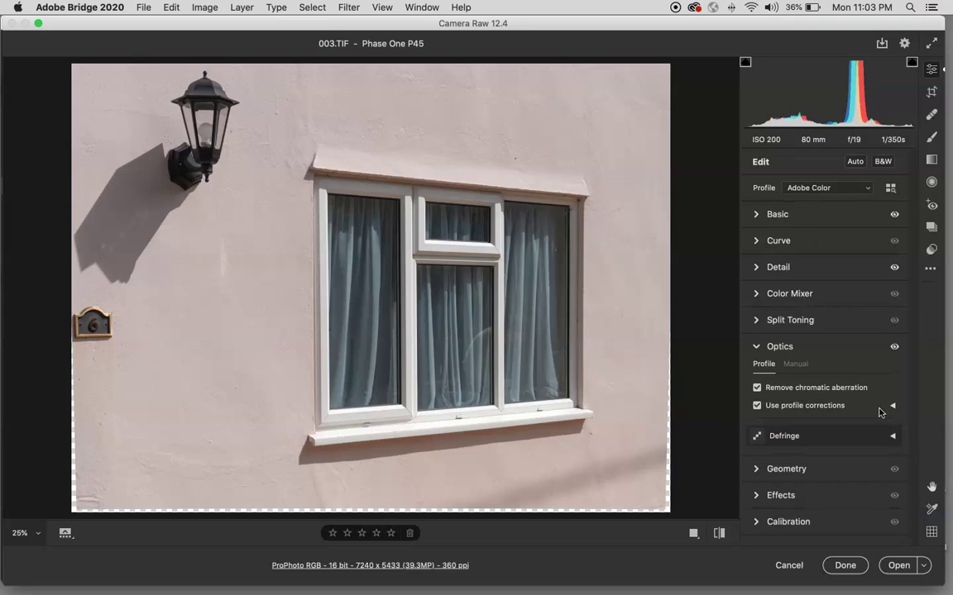
Step: Switch from the Optics controls to Geometry and set the Vertical manual transformation to 0
left_click(757, 347)
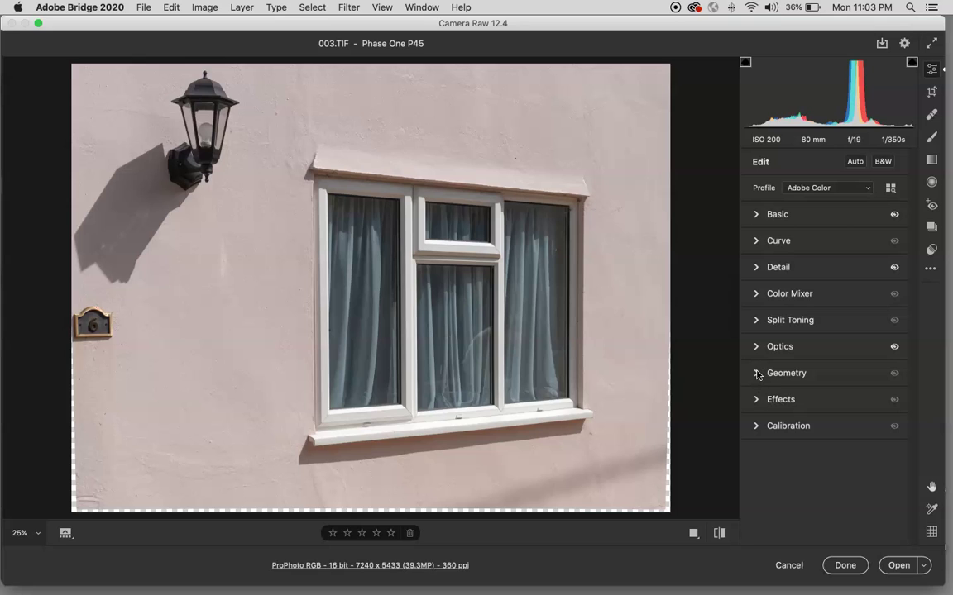
left_click(757, 374)
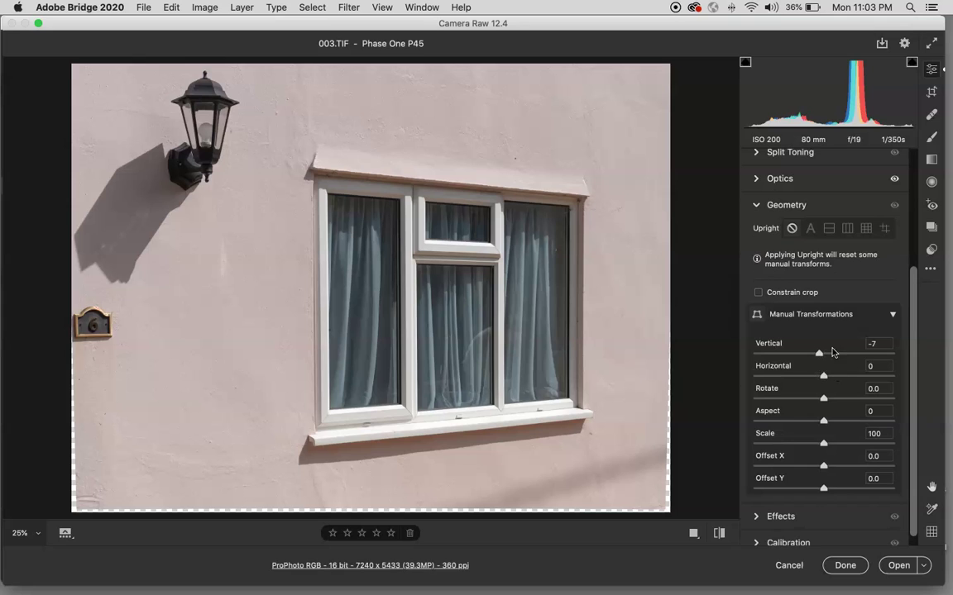
left_click(870, 344)
type("0")
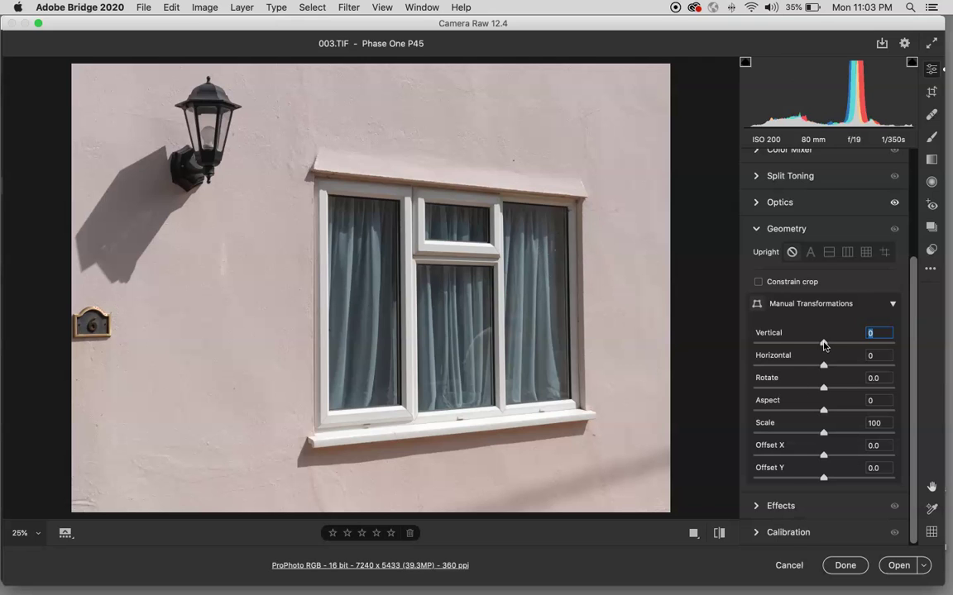
Step: Try Vertical perspective values between -6 and -2, checking the window frame and lamp against the alignment grid
left_click_drag(765, 334, 824, 348)
key("Down")
key("Down")
key("Down")
key("Down")
key("Down")
key("Down")
key("Down")
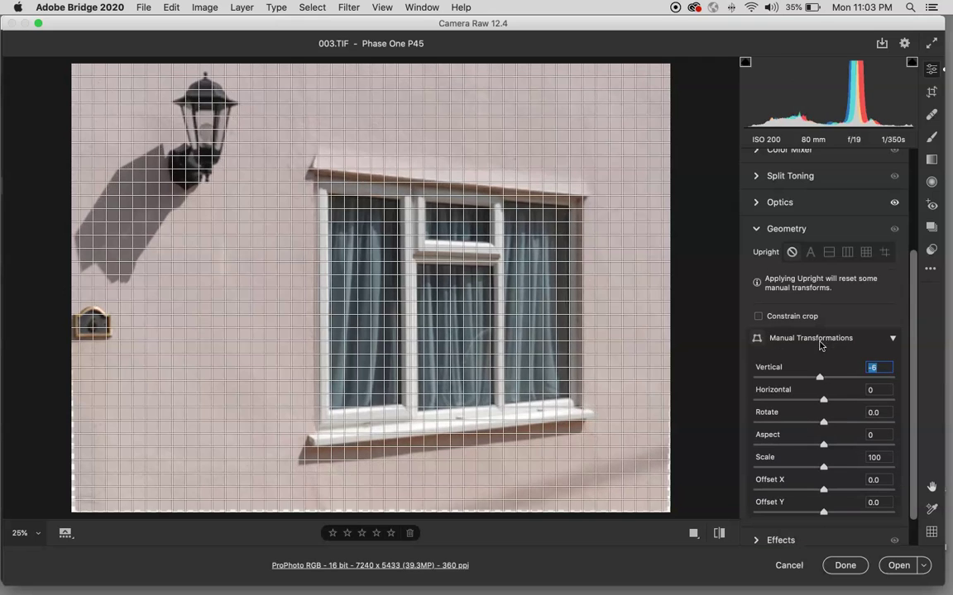
key("Up")
key("Up")
key("Up")
key("Up")
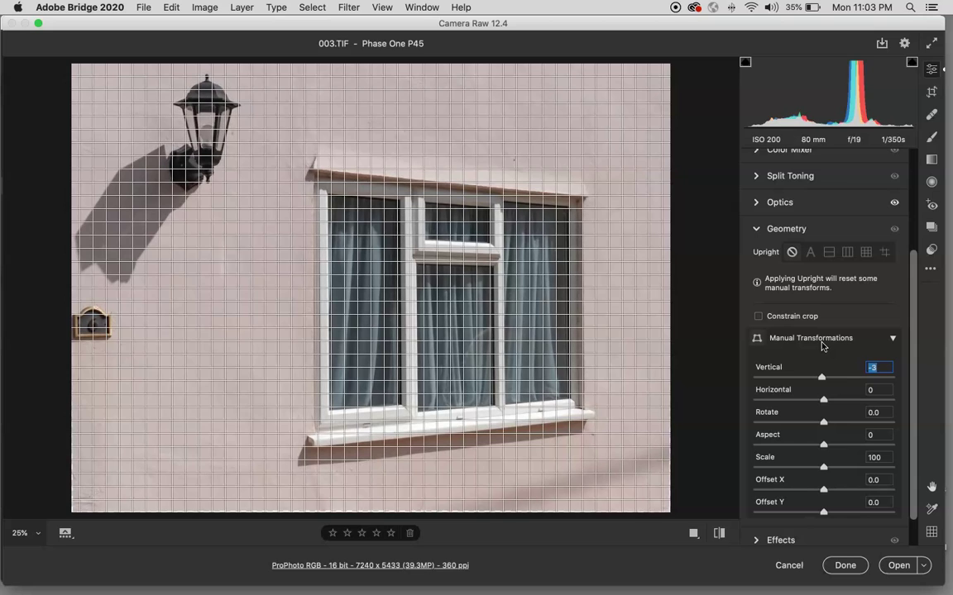
key("Down")
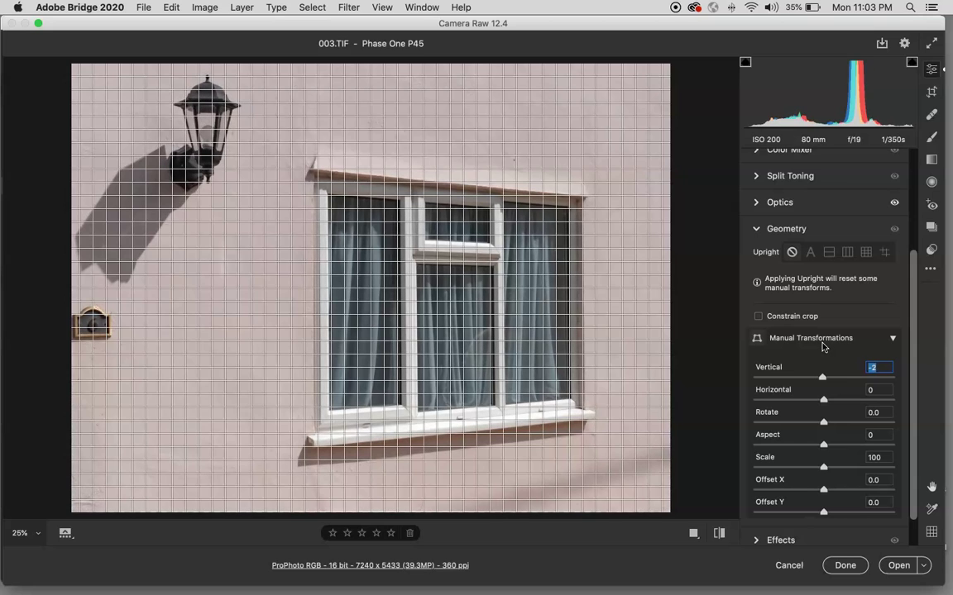
Step: Compare Vertical perspective values between 0 and -5 on the photo and set Vertical to -3
mouse_move(823, 380)
left_mouse_down()
mouse_move(765, 379)
mouse_move(824, 383)
left_mouse_up()
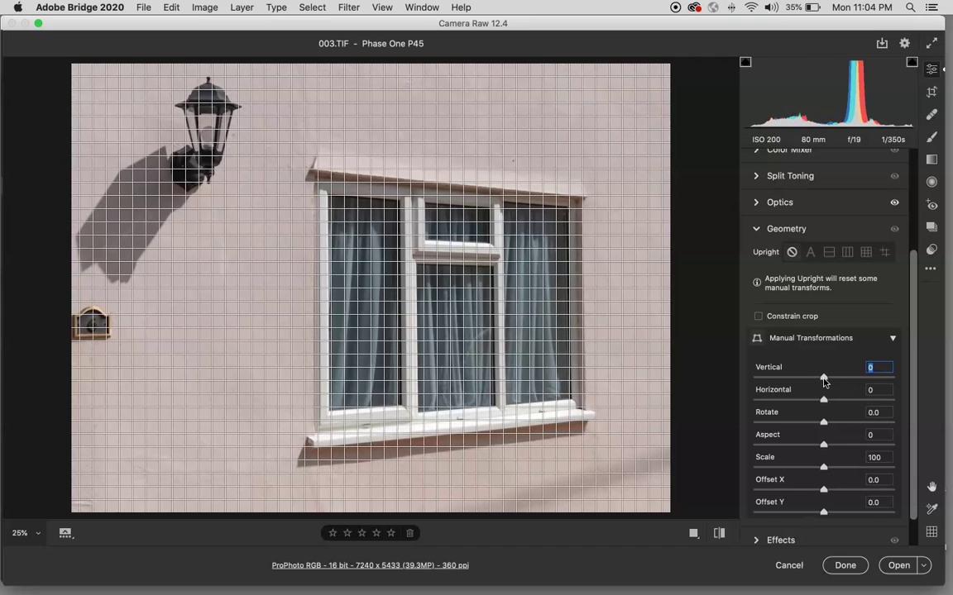
left_click_drag(824, 382, 822, 382)
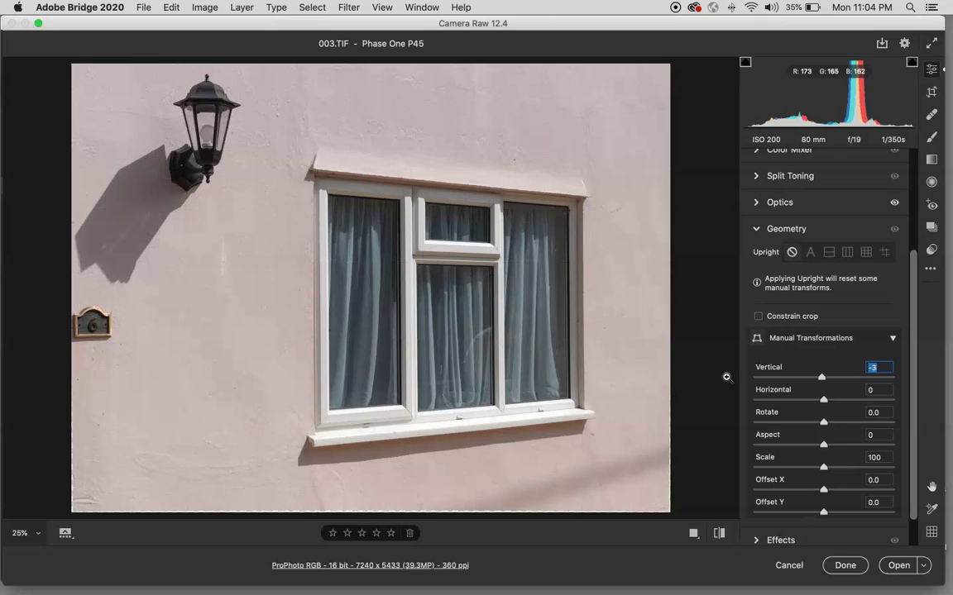
left_click_drag(822, 381, 824, 381)
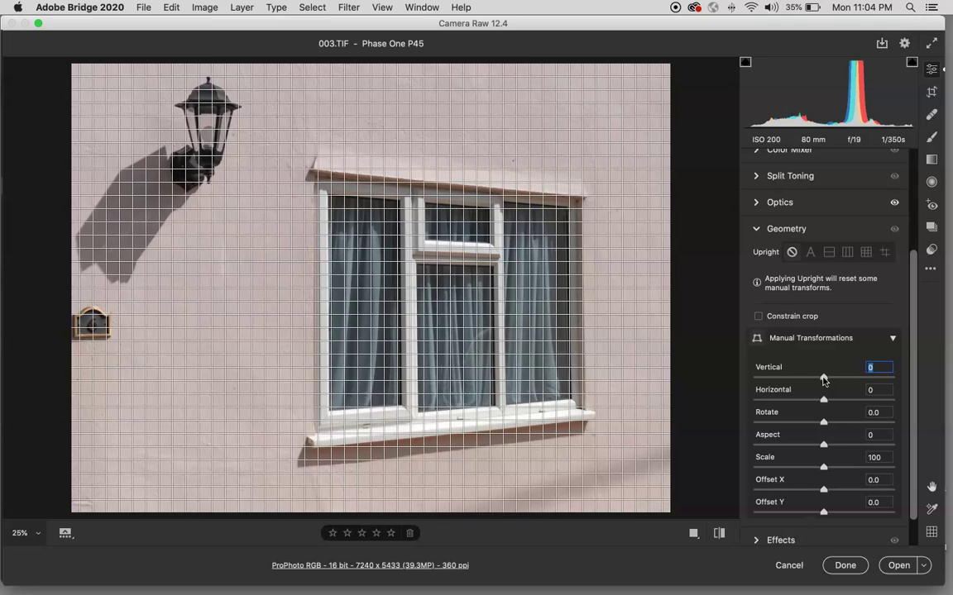
left_click_drag(824, 381, 822, 380)
key("Up")
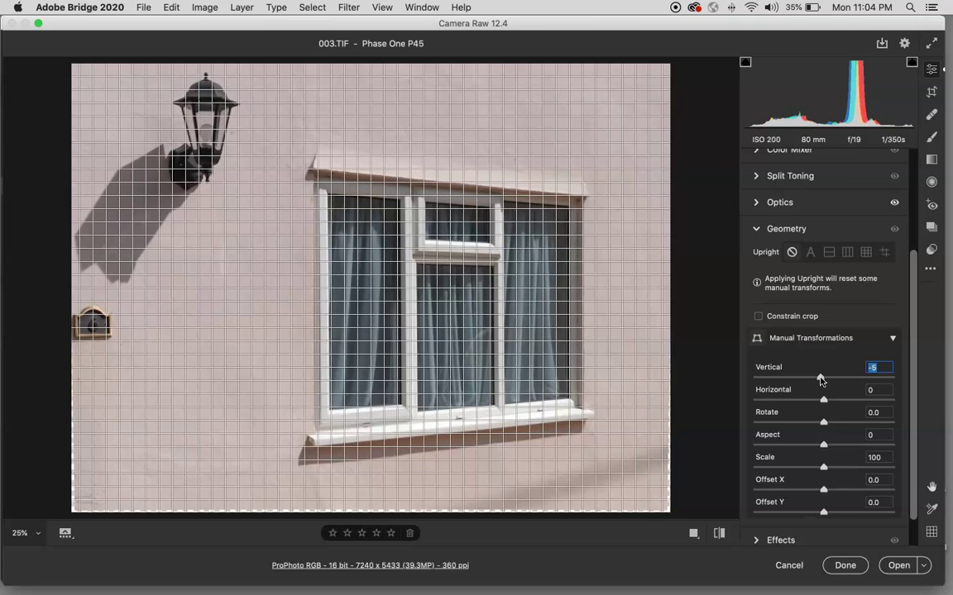
key("Up")
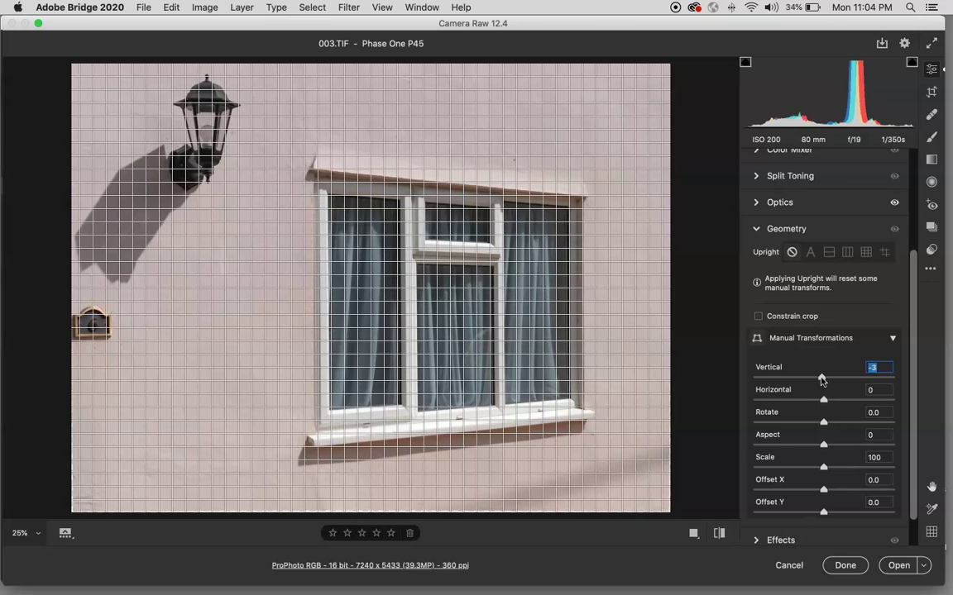
key("Up")
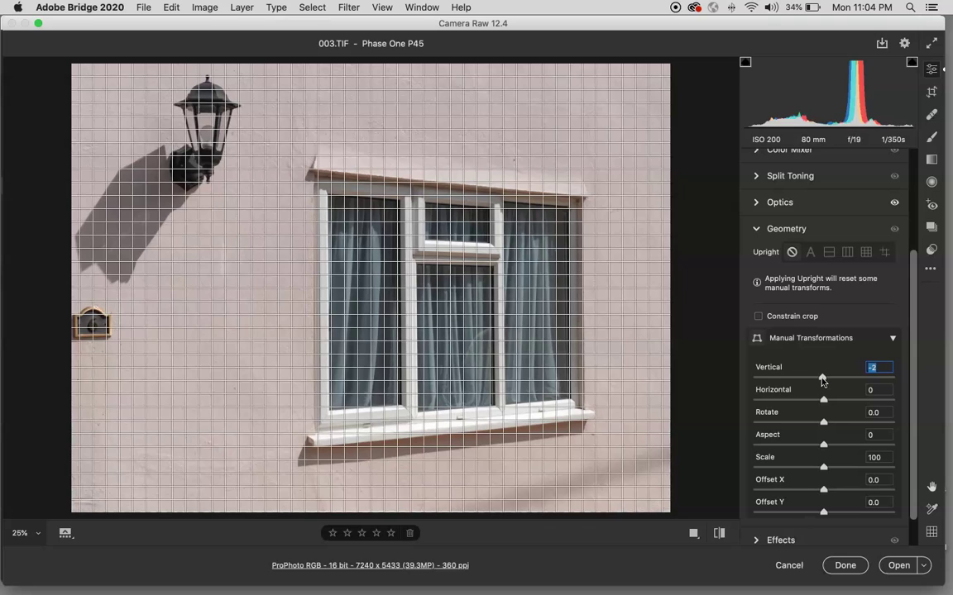
key("Down")
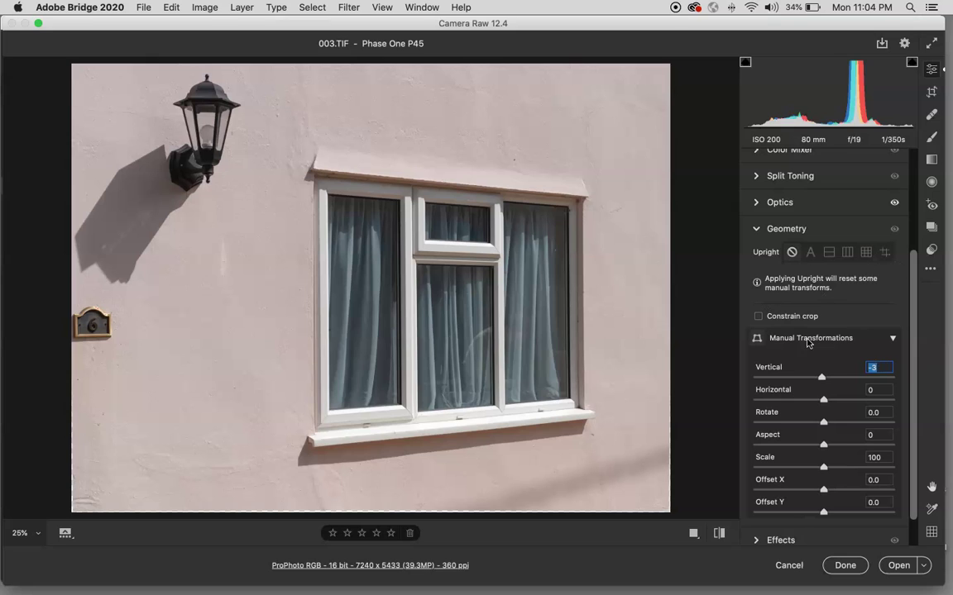
Step: Review the remaining manual transformations, then the Grain and Vignetting settings in Effects, and collapse both groups
scroll(813, 429, "down", 1)
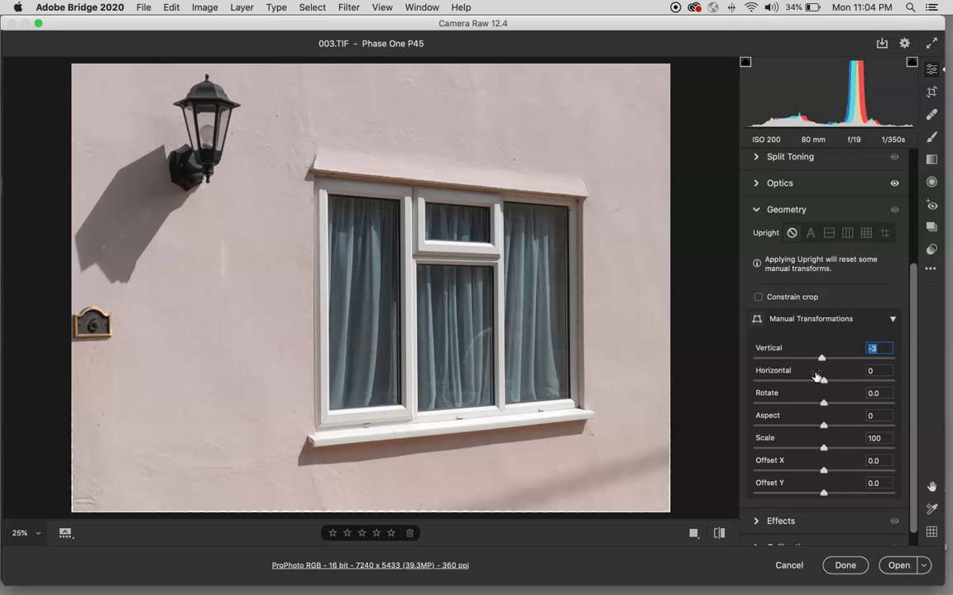
scroll(817, 372, "up", 1)
scroll(820, 376, "up", 1)
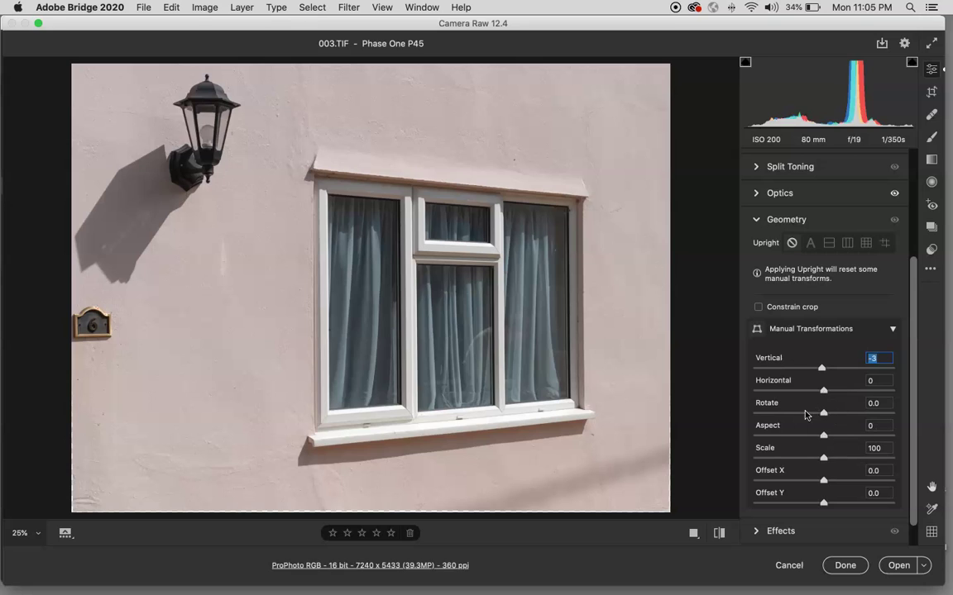
left_click(756, 220)
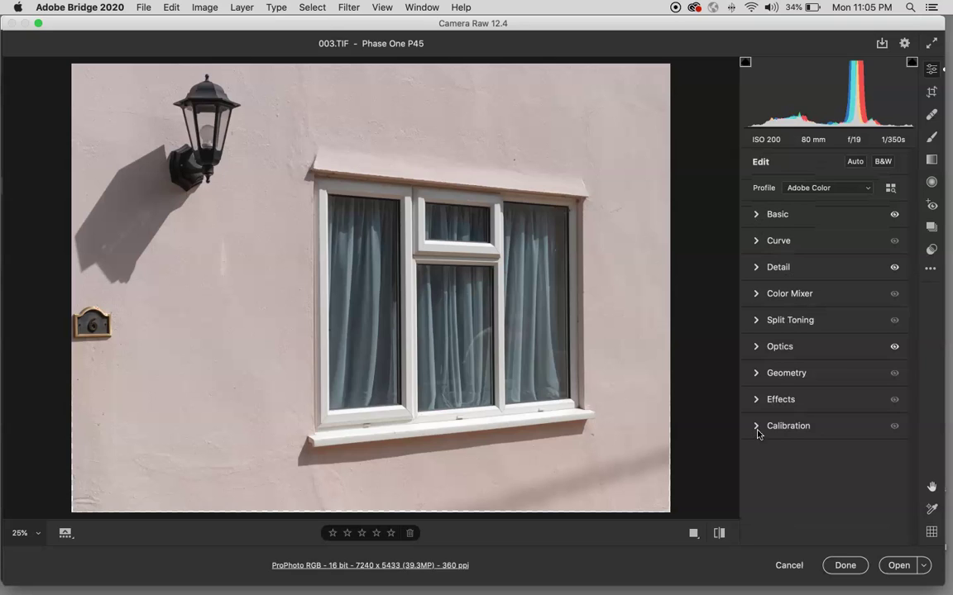
left_click(756, 400)
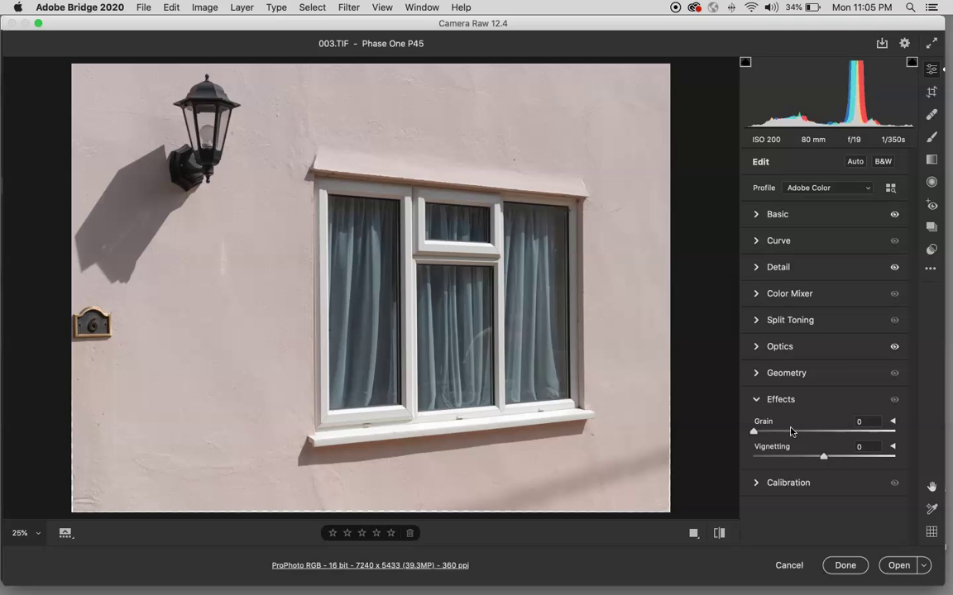
left_click(758, 401)
Step: Set the manual lens Vignette correction in Optics to +10
left_click(756, 347)
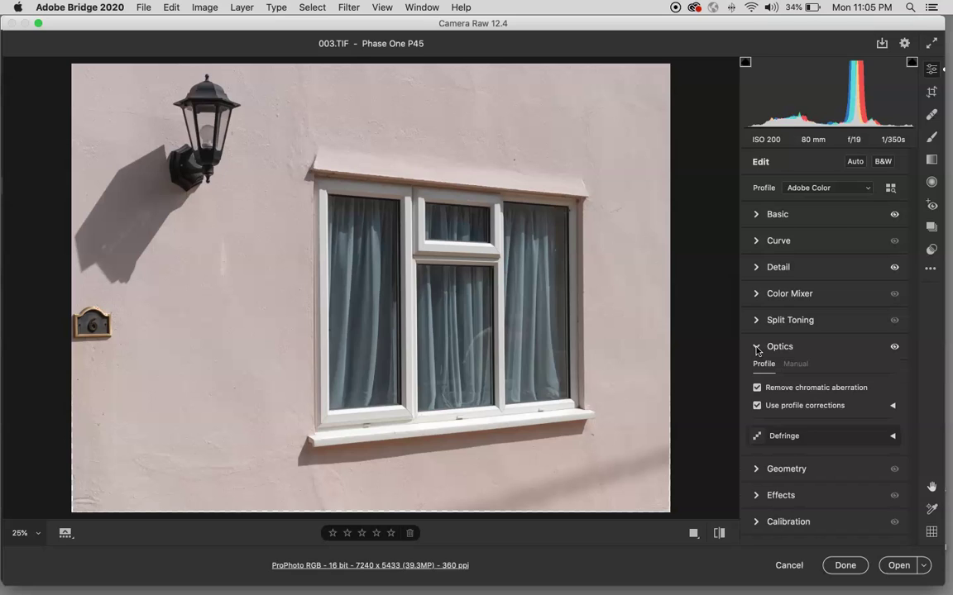
left_click(794, 365)
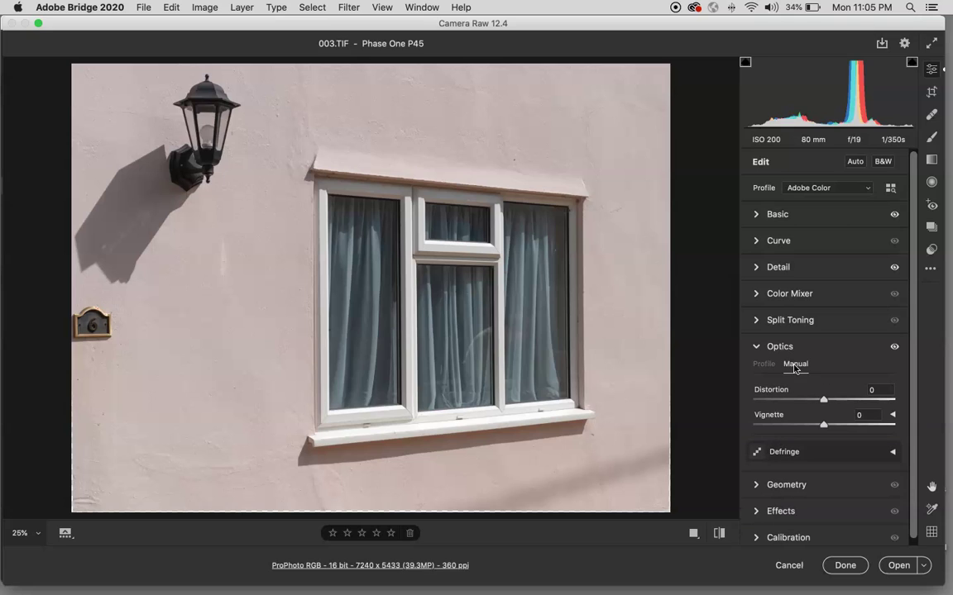
mouse_move(823, 426)
left_mouse_down()
mouse_move(774, 427)
mouse_move(890, 427)
mouse_move(831, 429)
left_mouse_up()
left_click(831, 430)
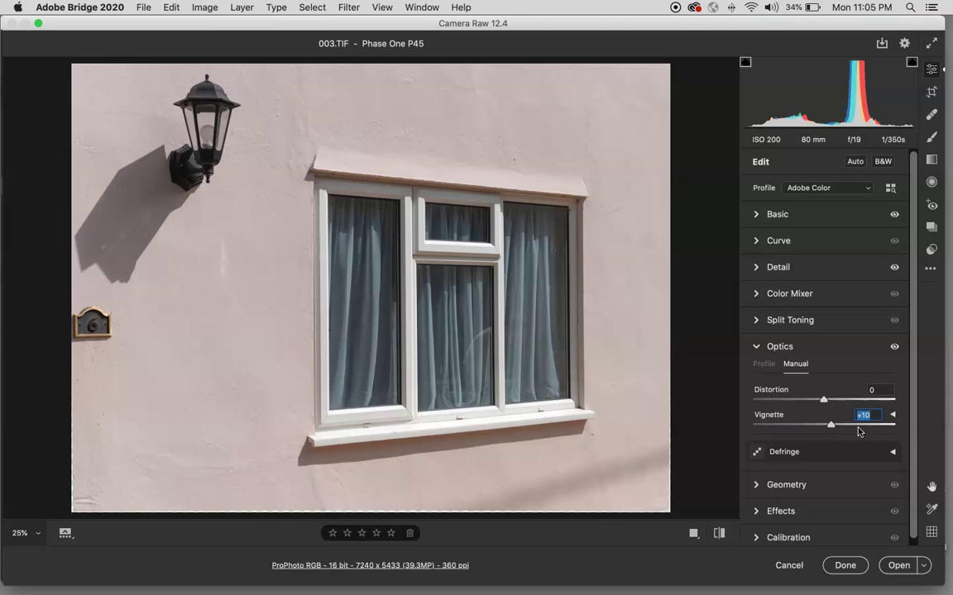
mouse_move(821, 404)
left_mouse_down()
mouse_move(882, 401)
mouse_move(757, 401)
mouse_move(844, 415)
mouse_move(819, 420)
left_mouse_up()
Step: Review the Optics profile corrections alongside the manual distortion and vignette settings
left_click(762, 364)
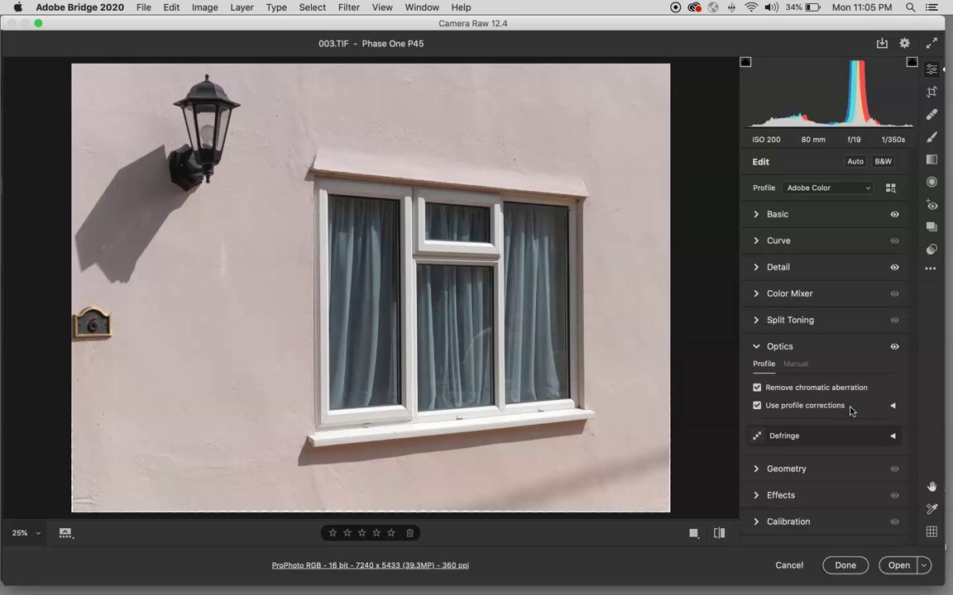
left_click(794, 365)
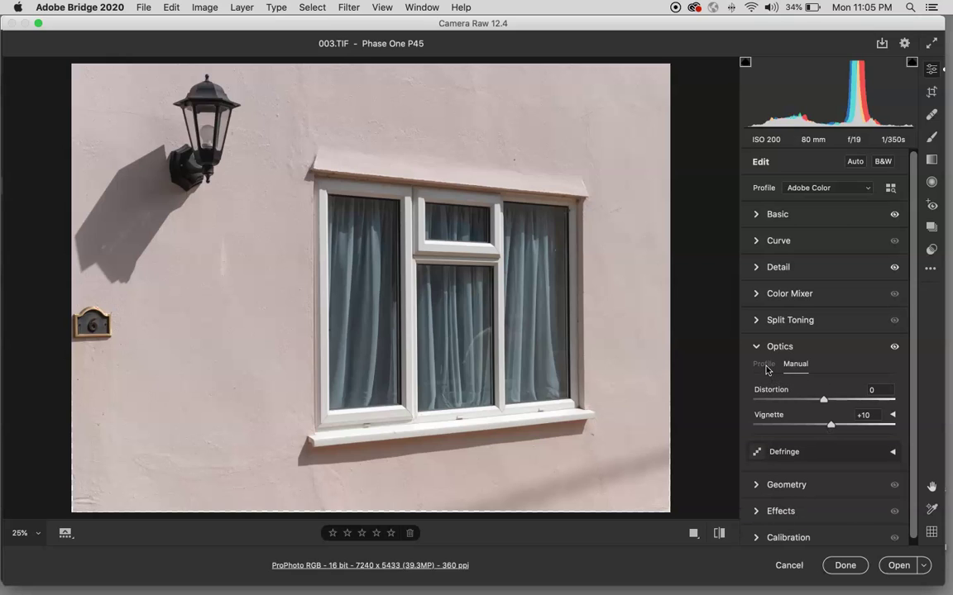
left_click(765, 367)
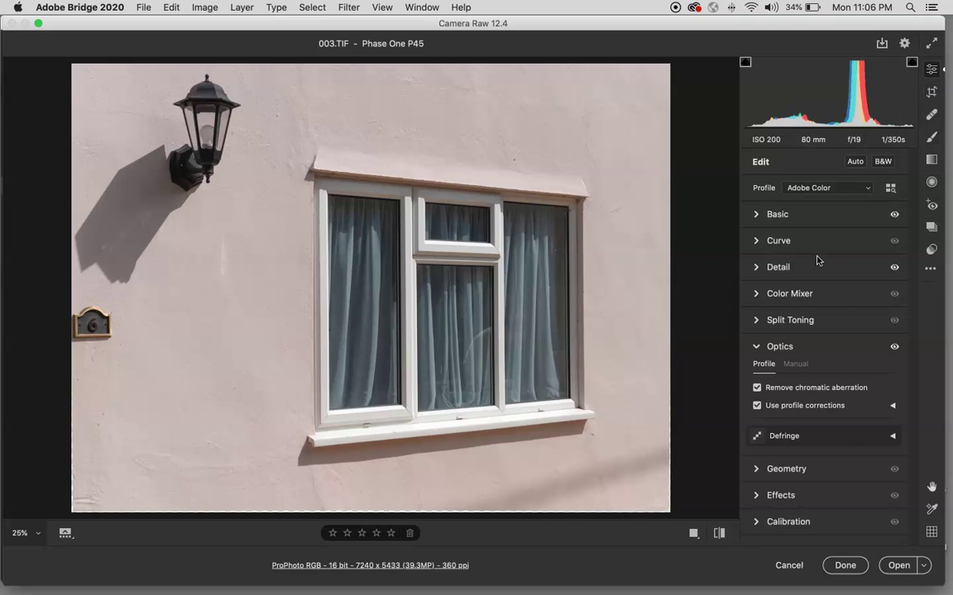
Step: Collapse the Optics controls and open the adjusted 003.TIF from Camera Raw for further editing
left_click(758, 347)
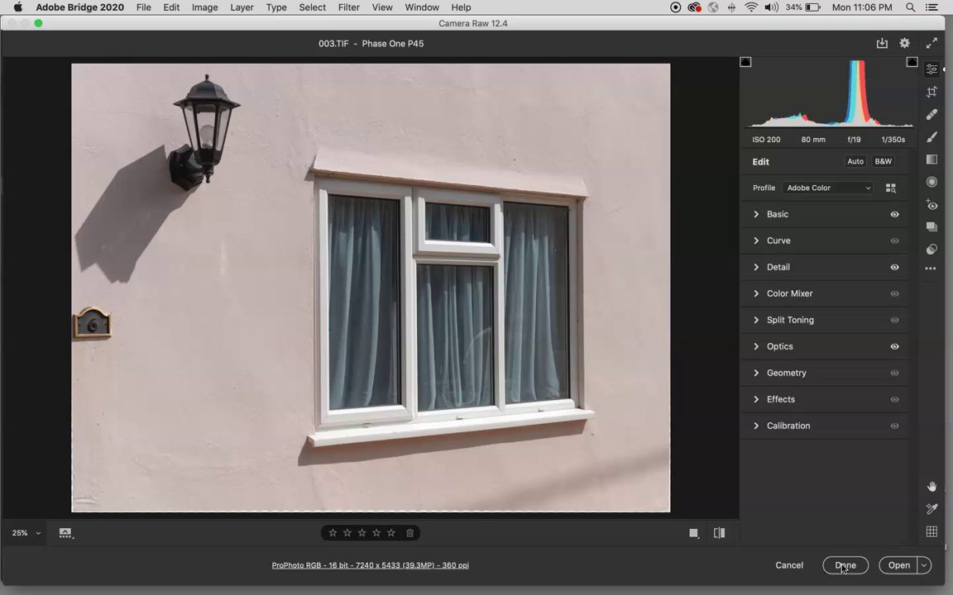
left_click(897, 567)
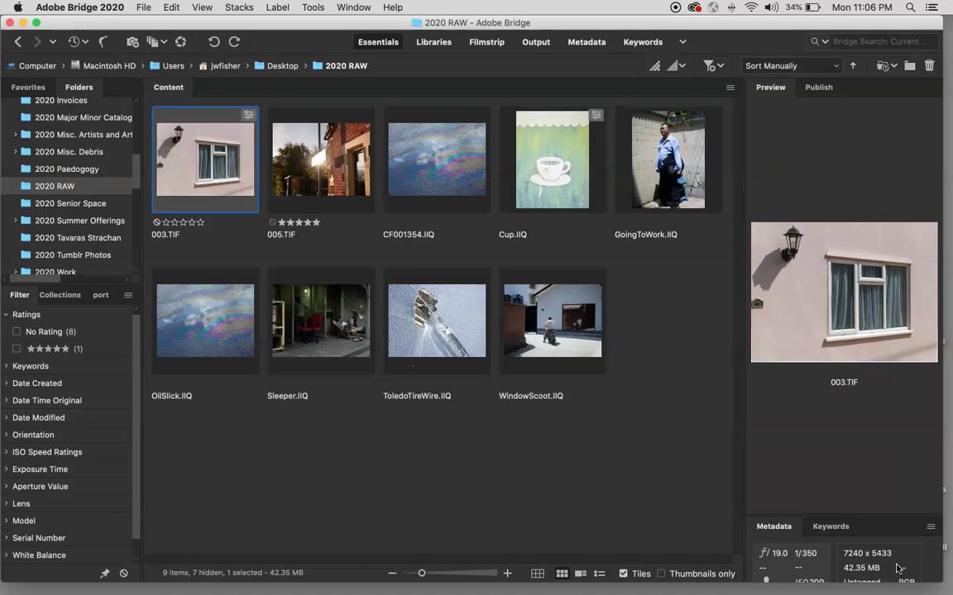